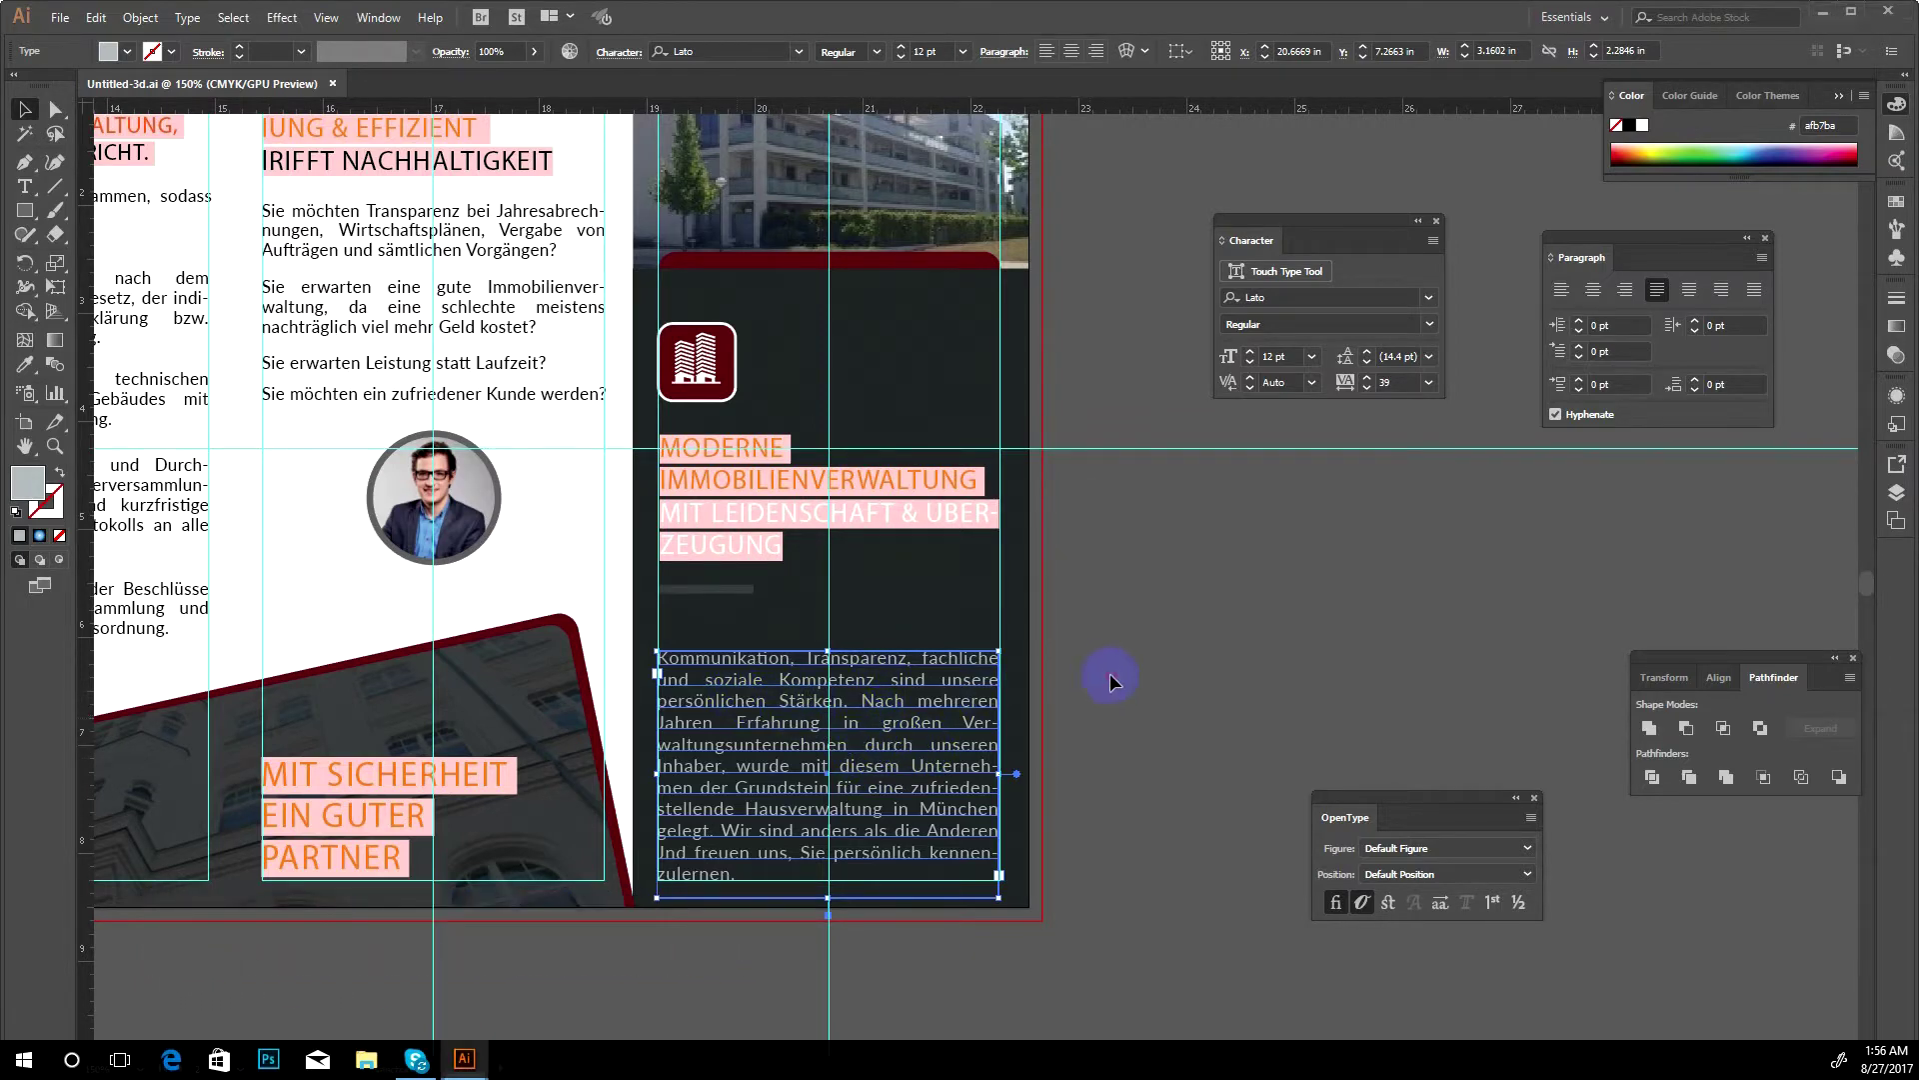
click(1129, 712)
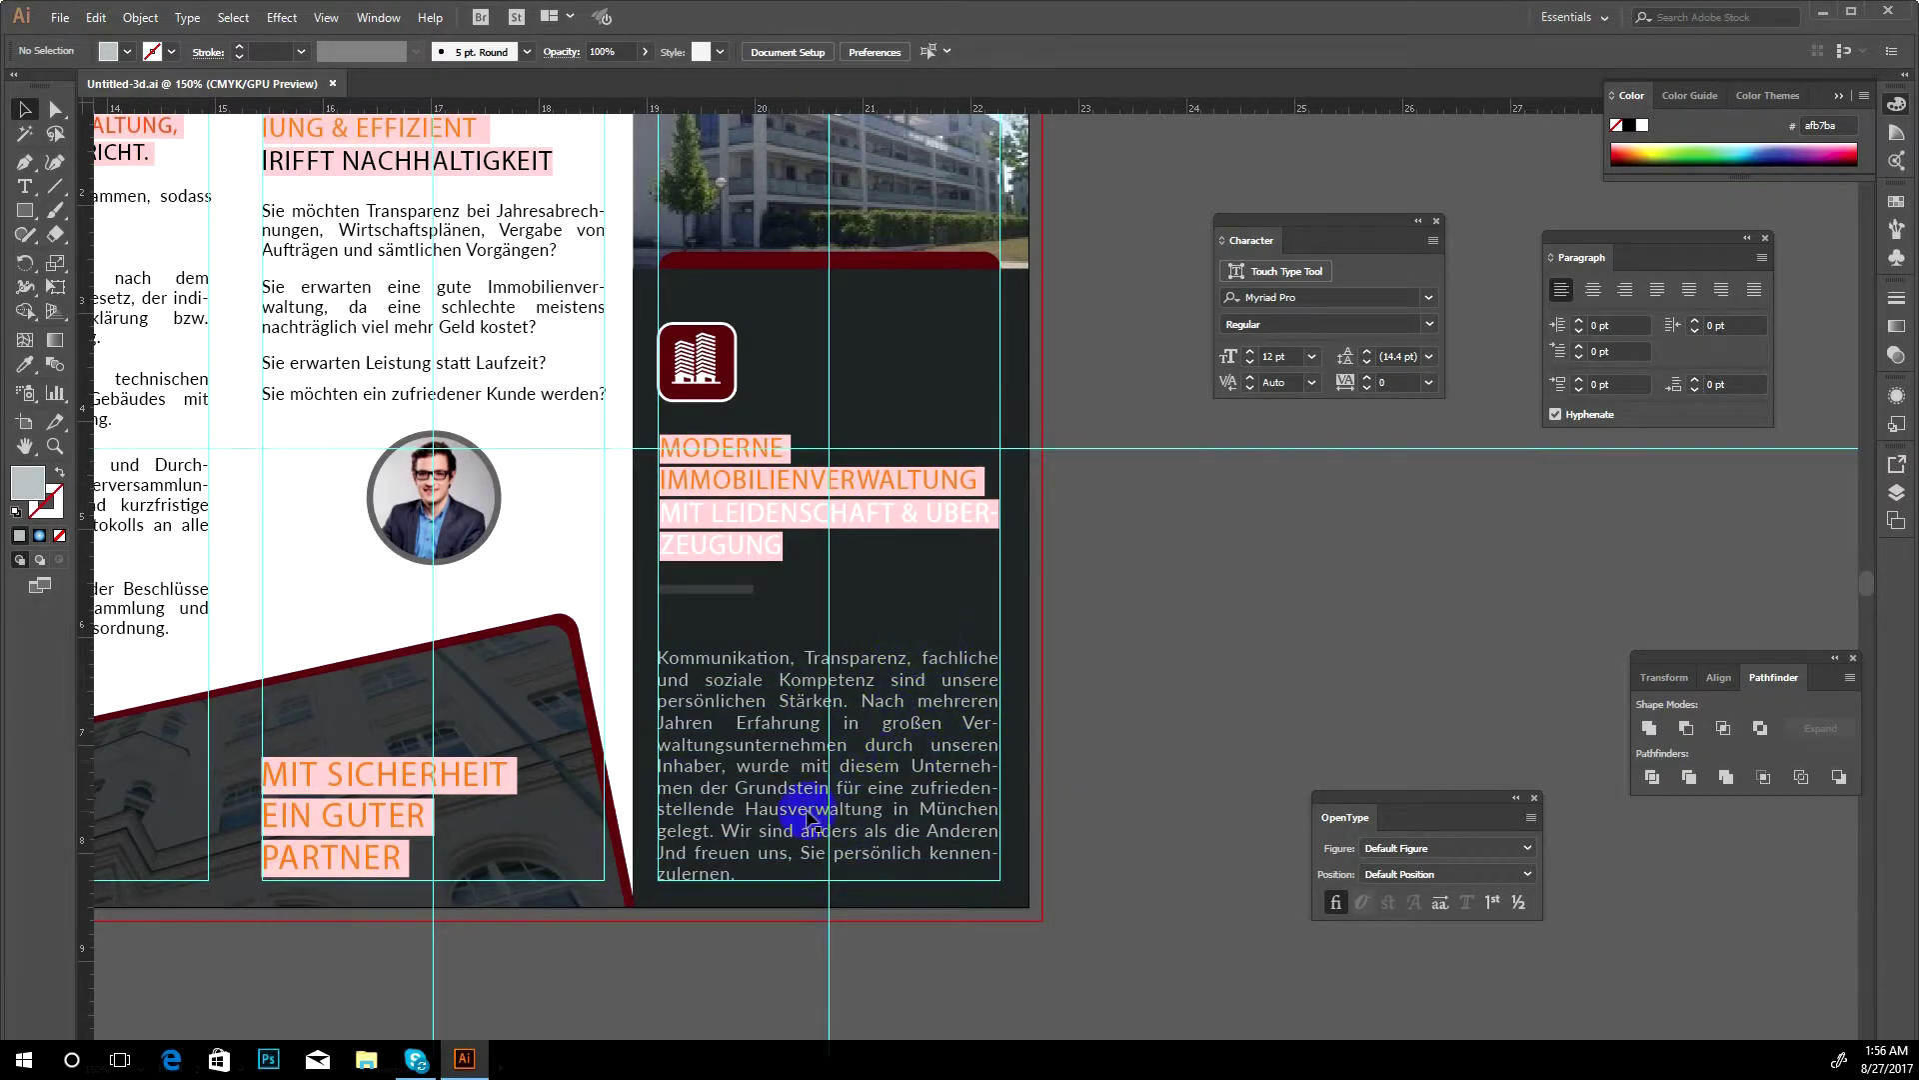
click(900, 765)
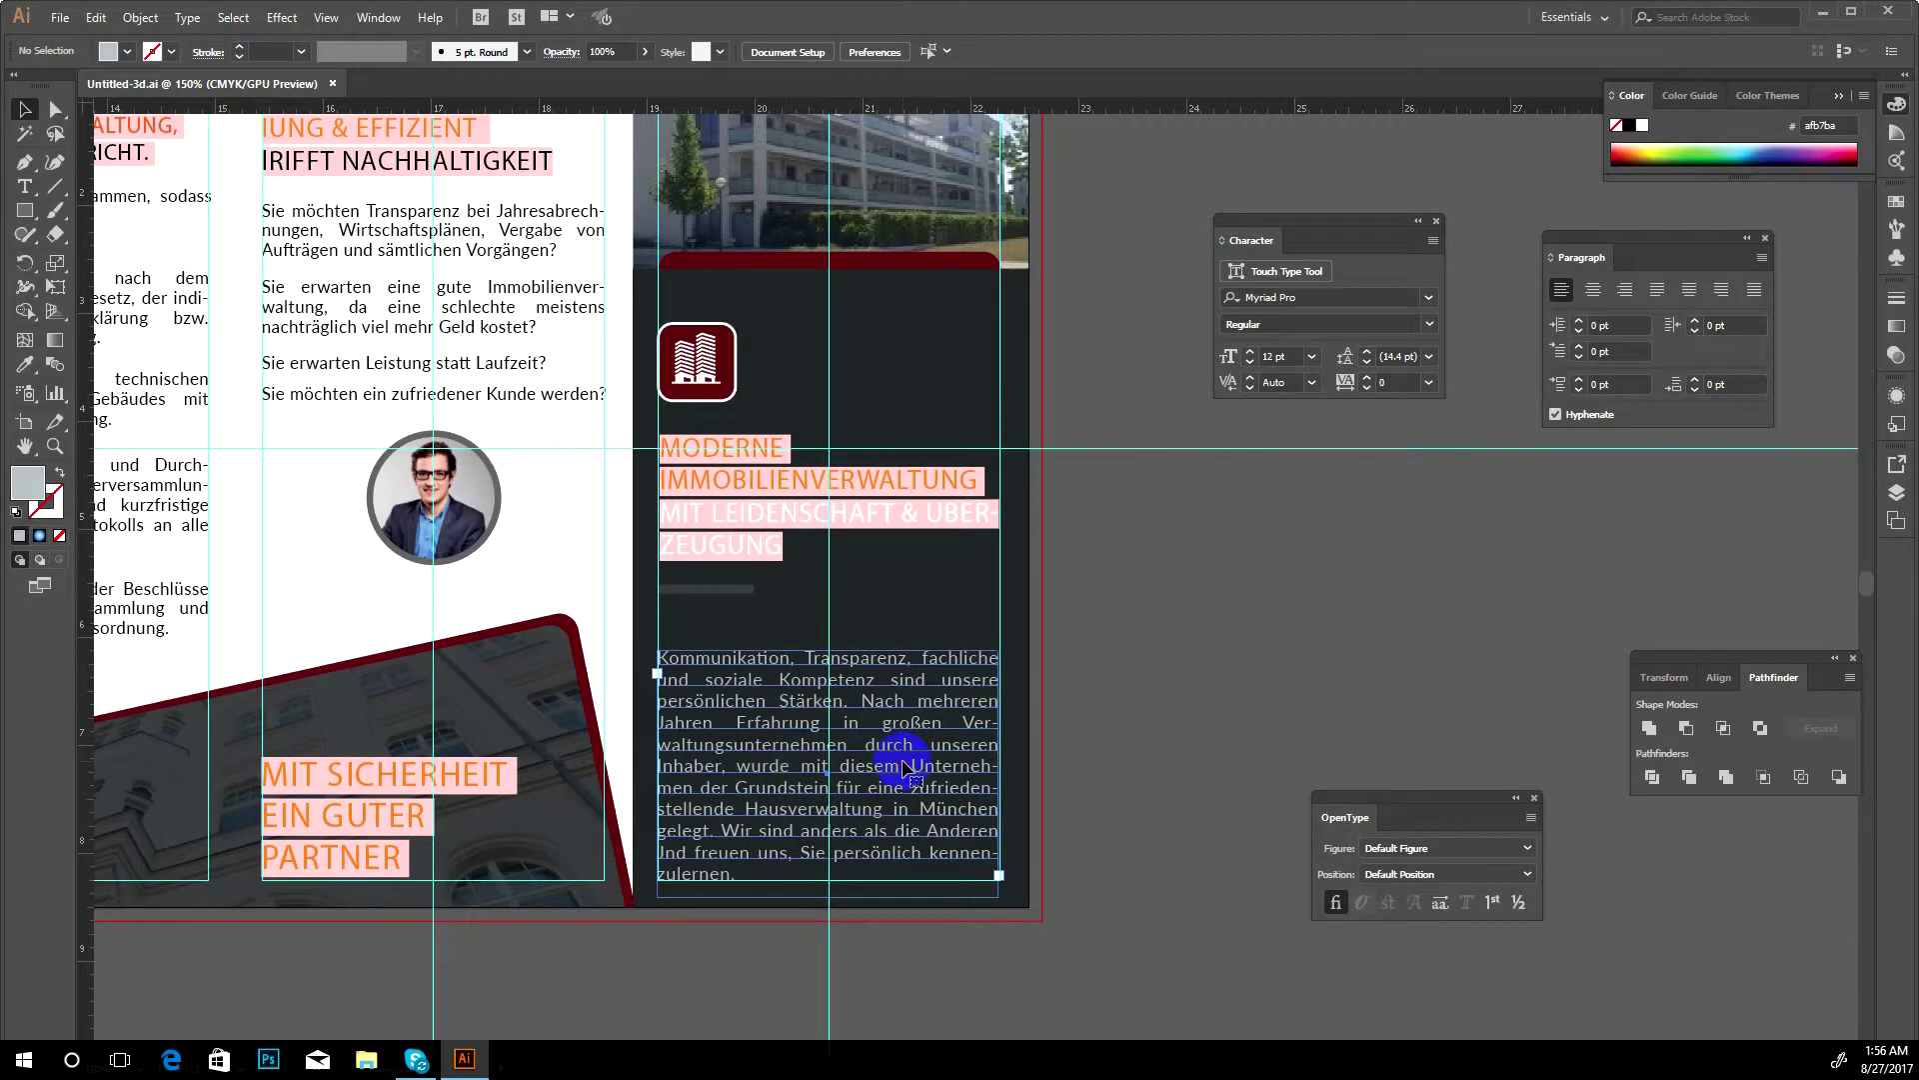
click(1756, 292)
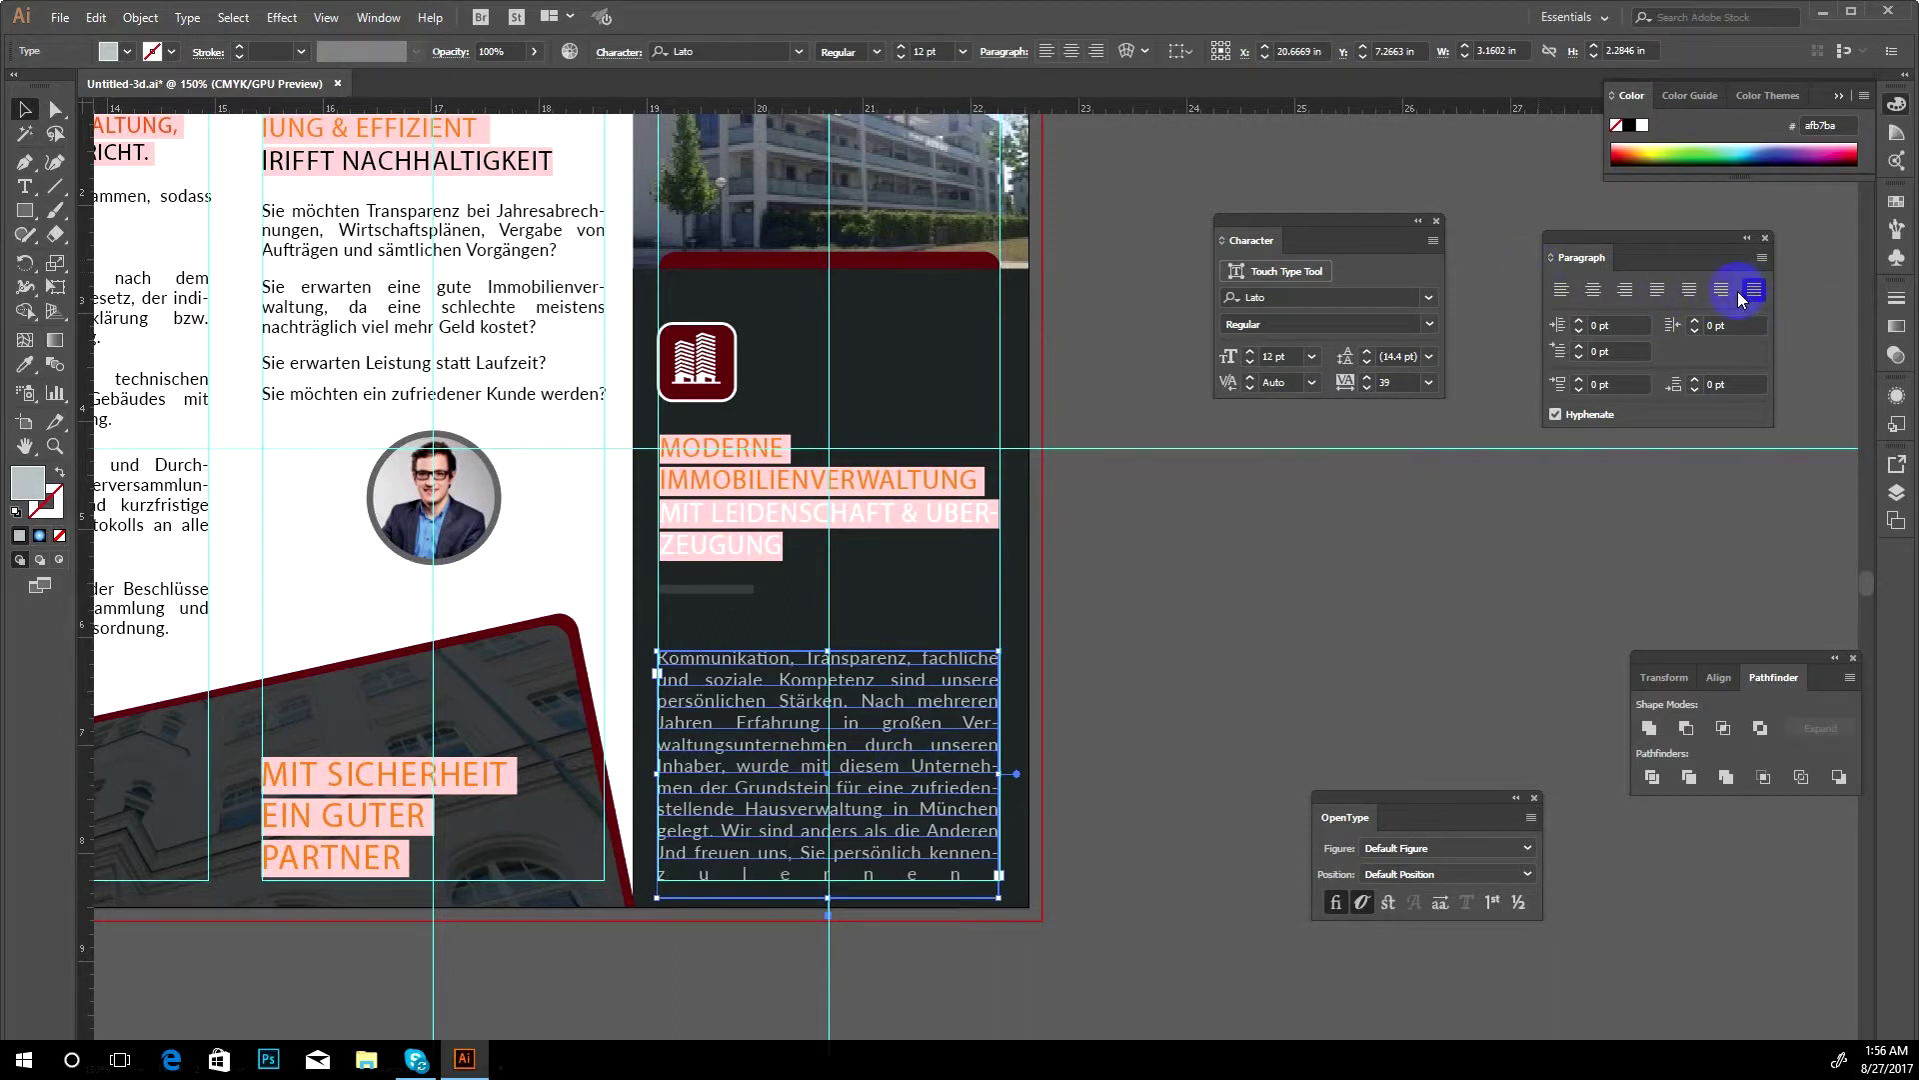
click(1722, 289)
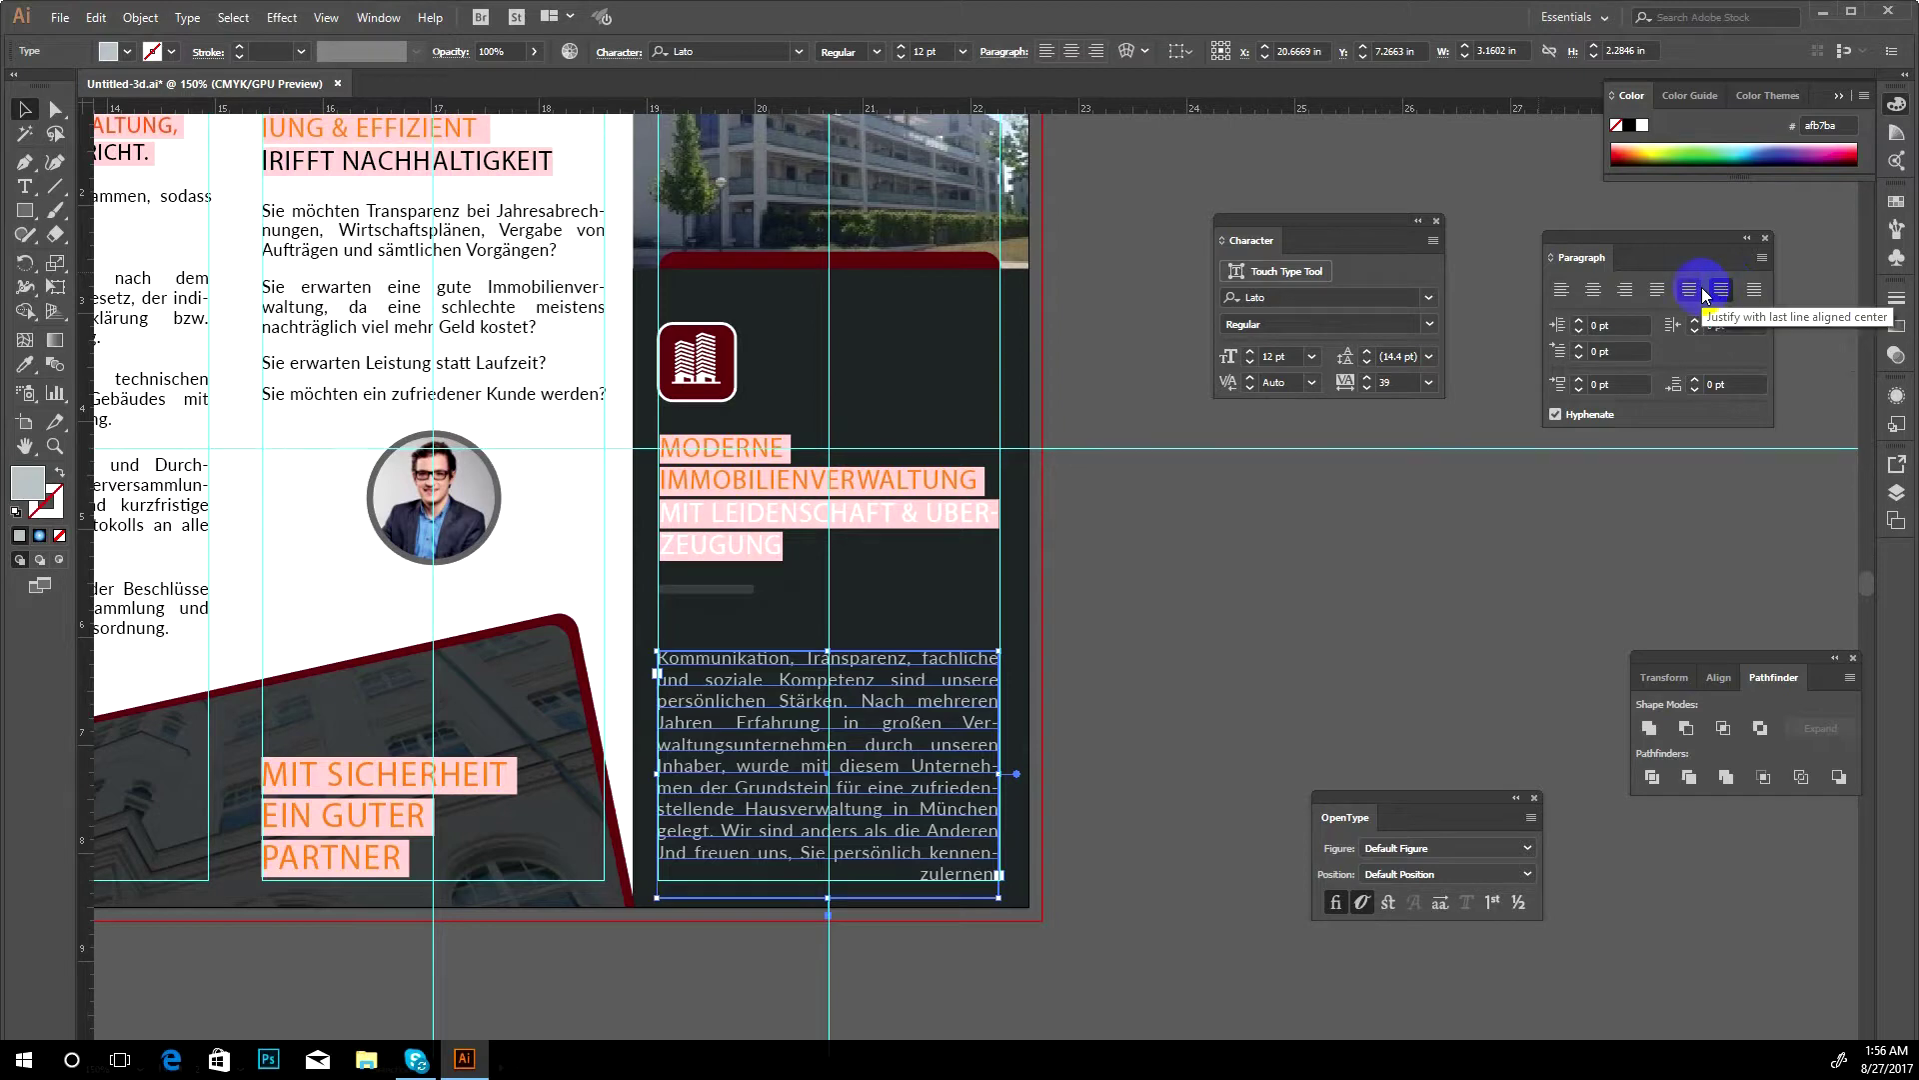
click(1696, 293)
click(1656, 292)
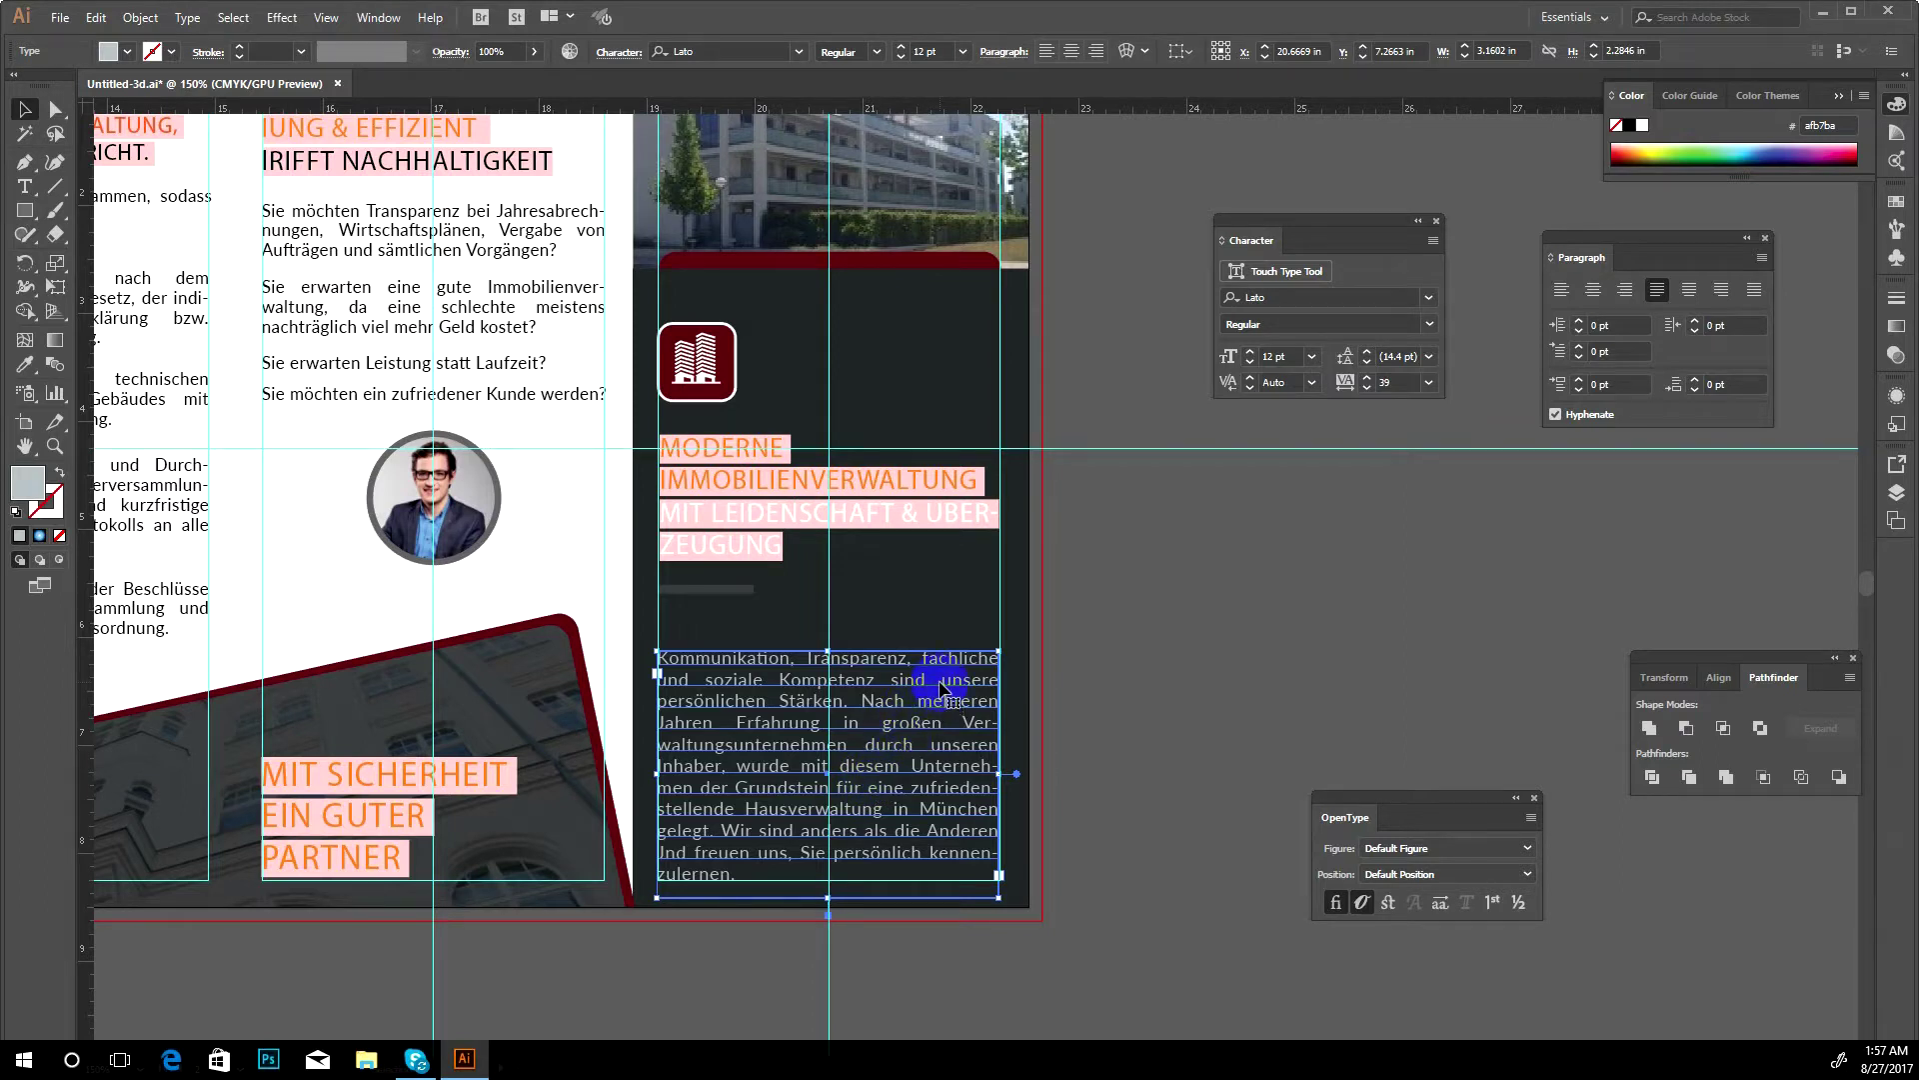
- Reselect the dark panel's body text and close the Paragraph panel
click(1237, 613)
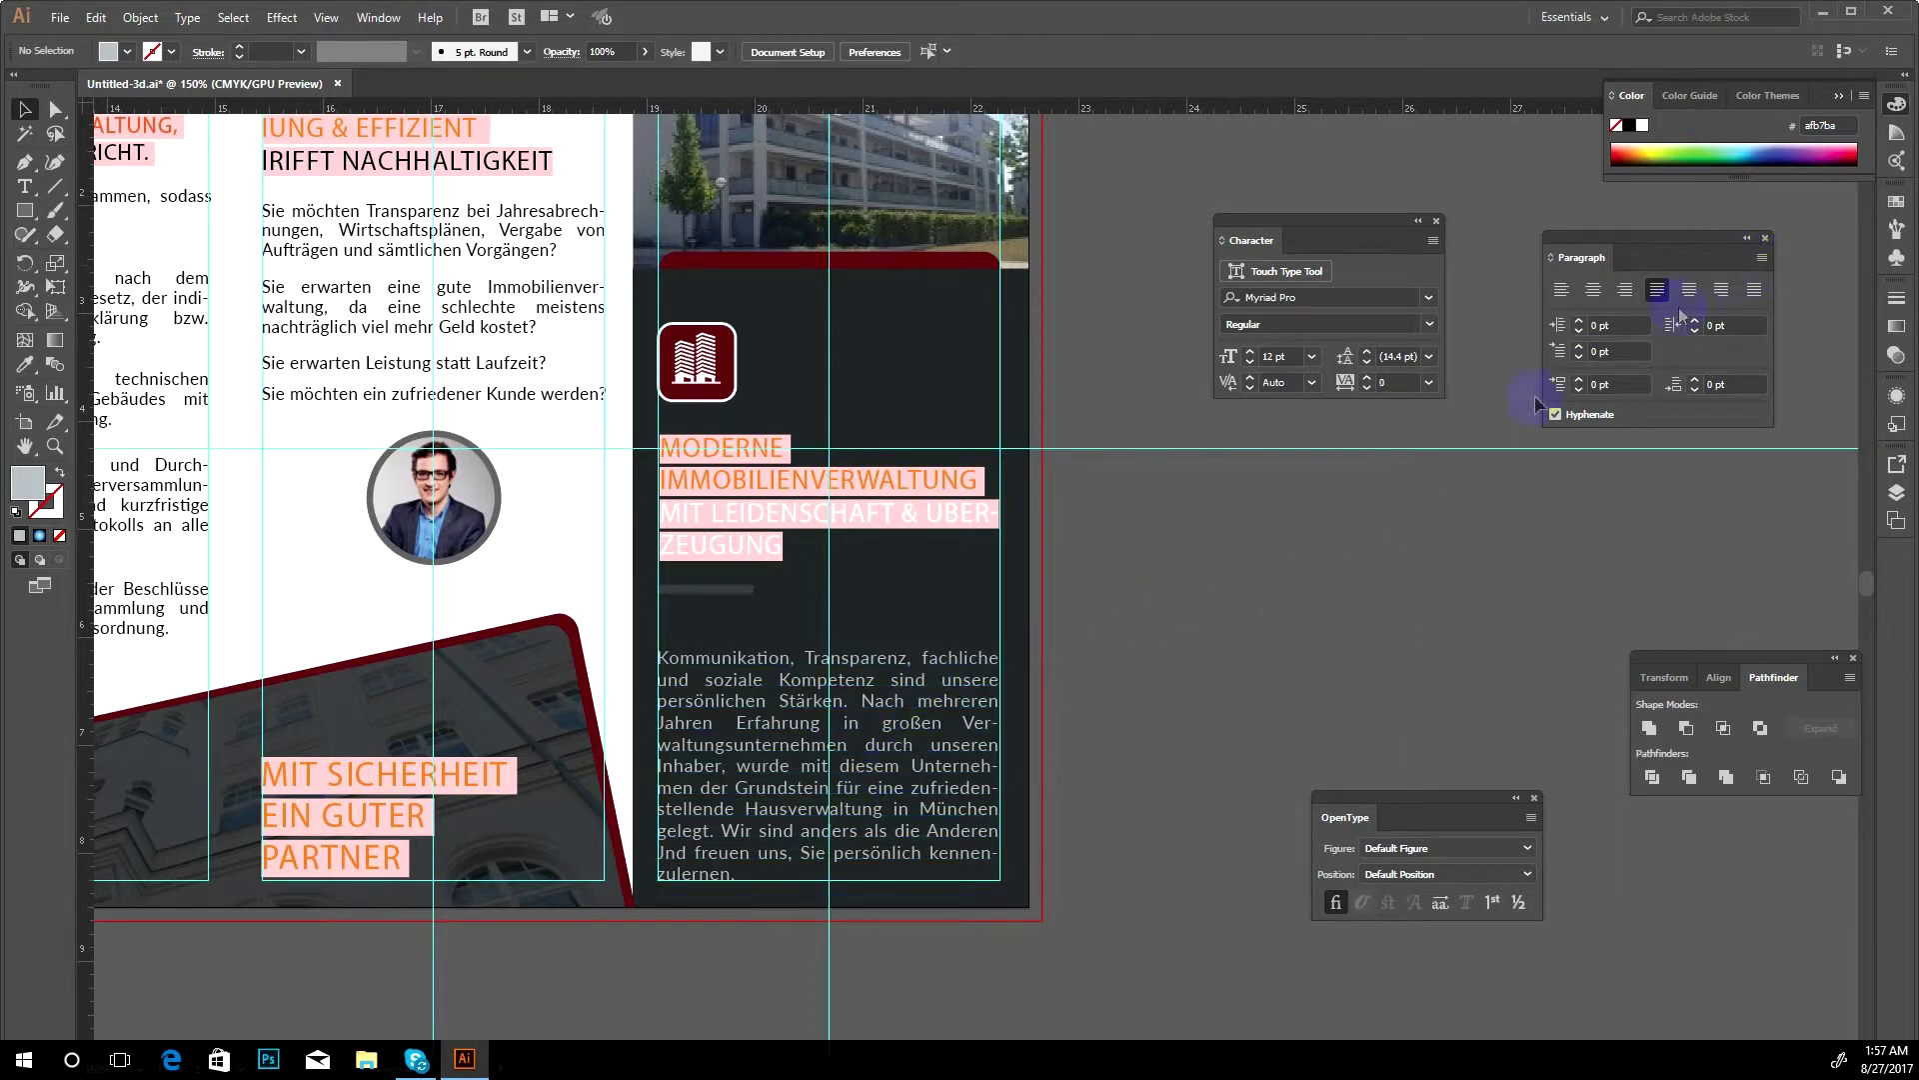
click(872, 744)
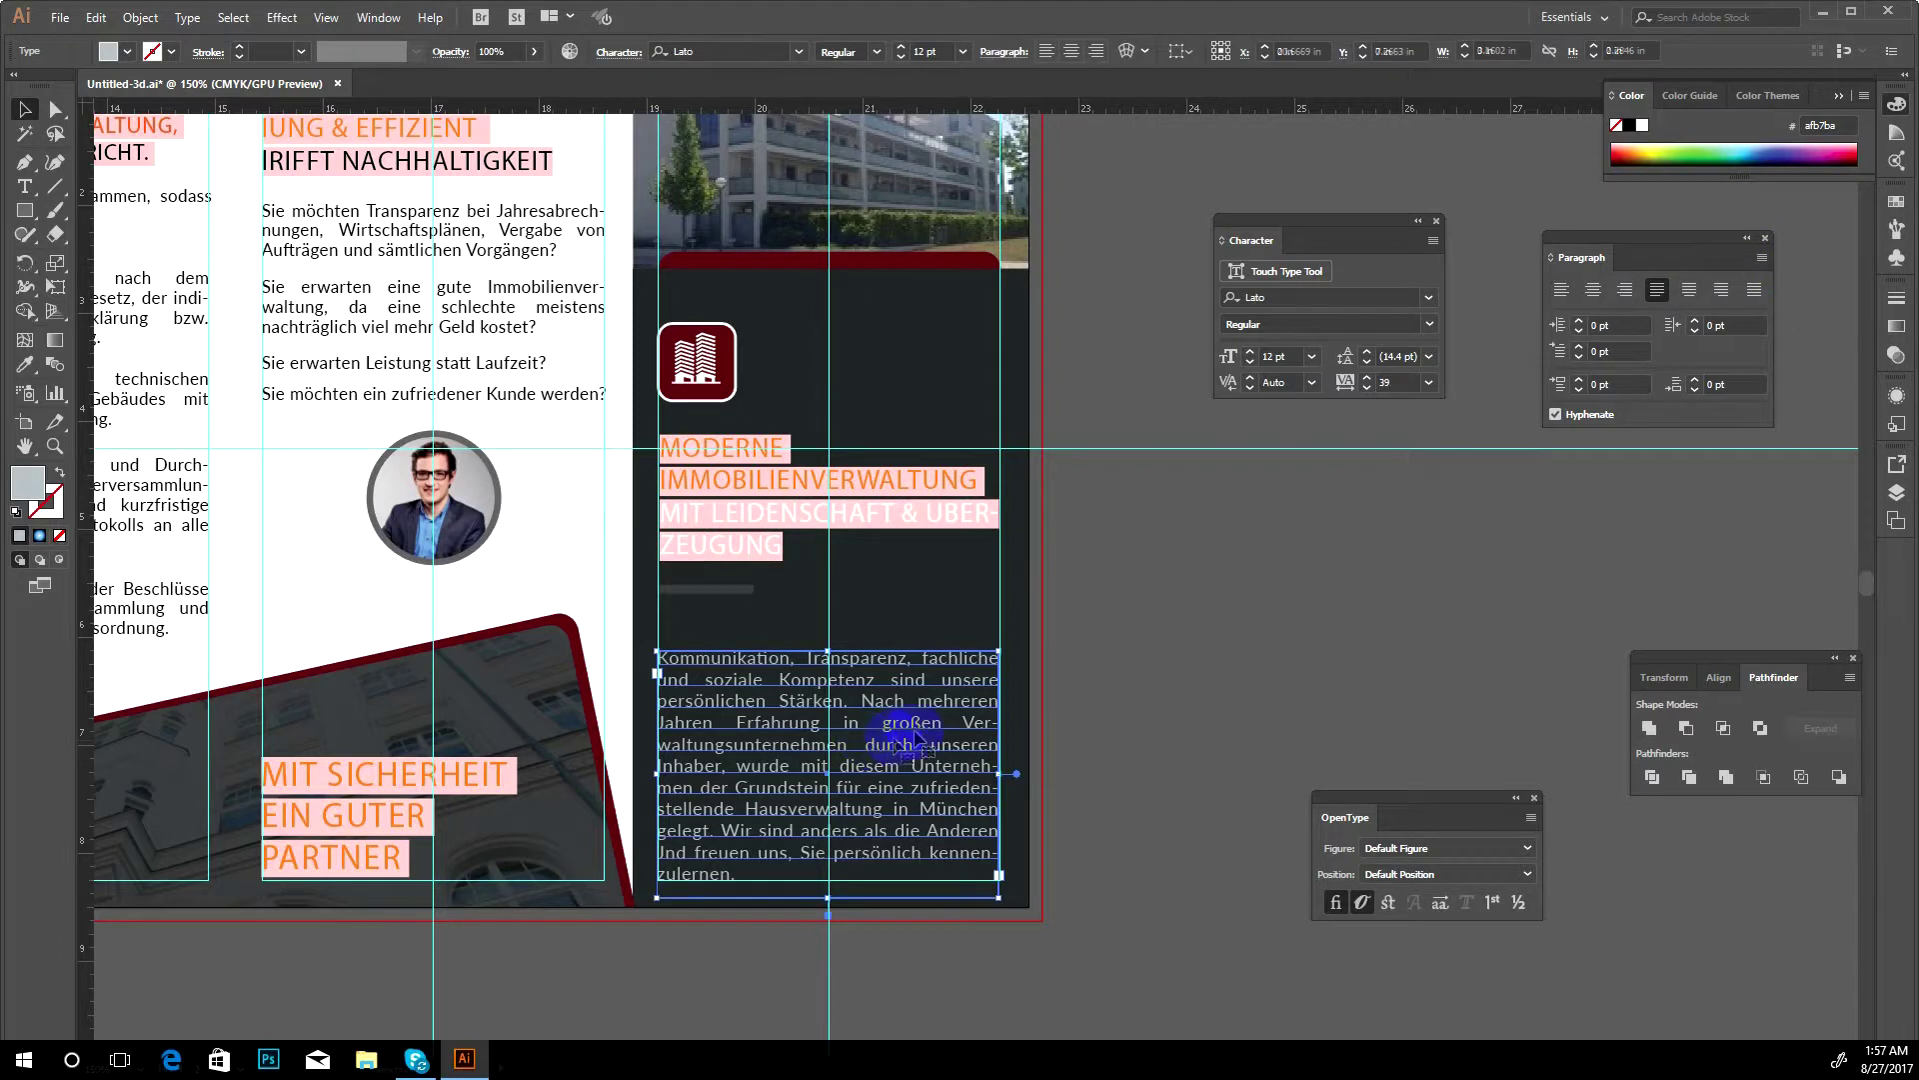
click(1761, 259)
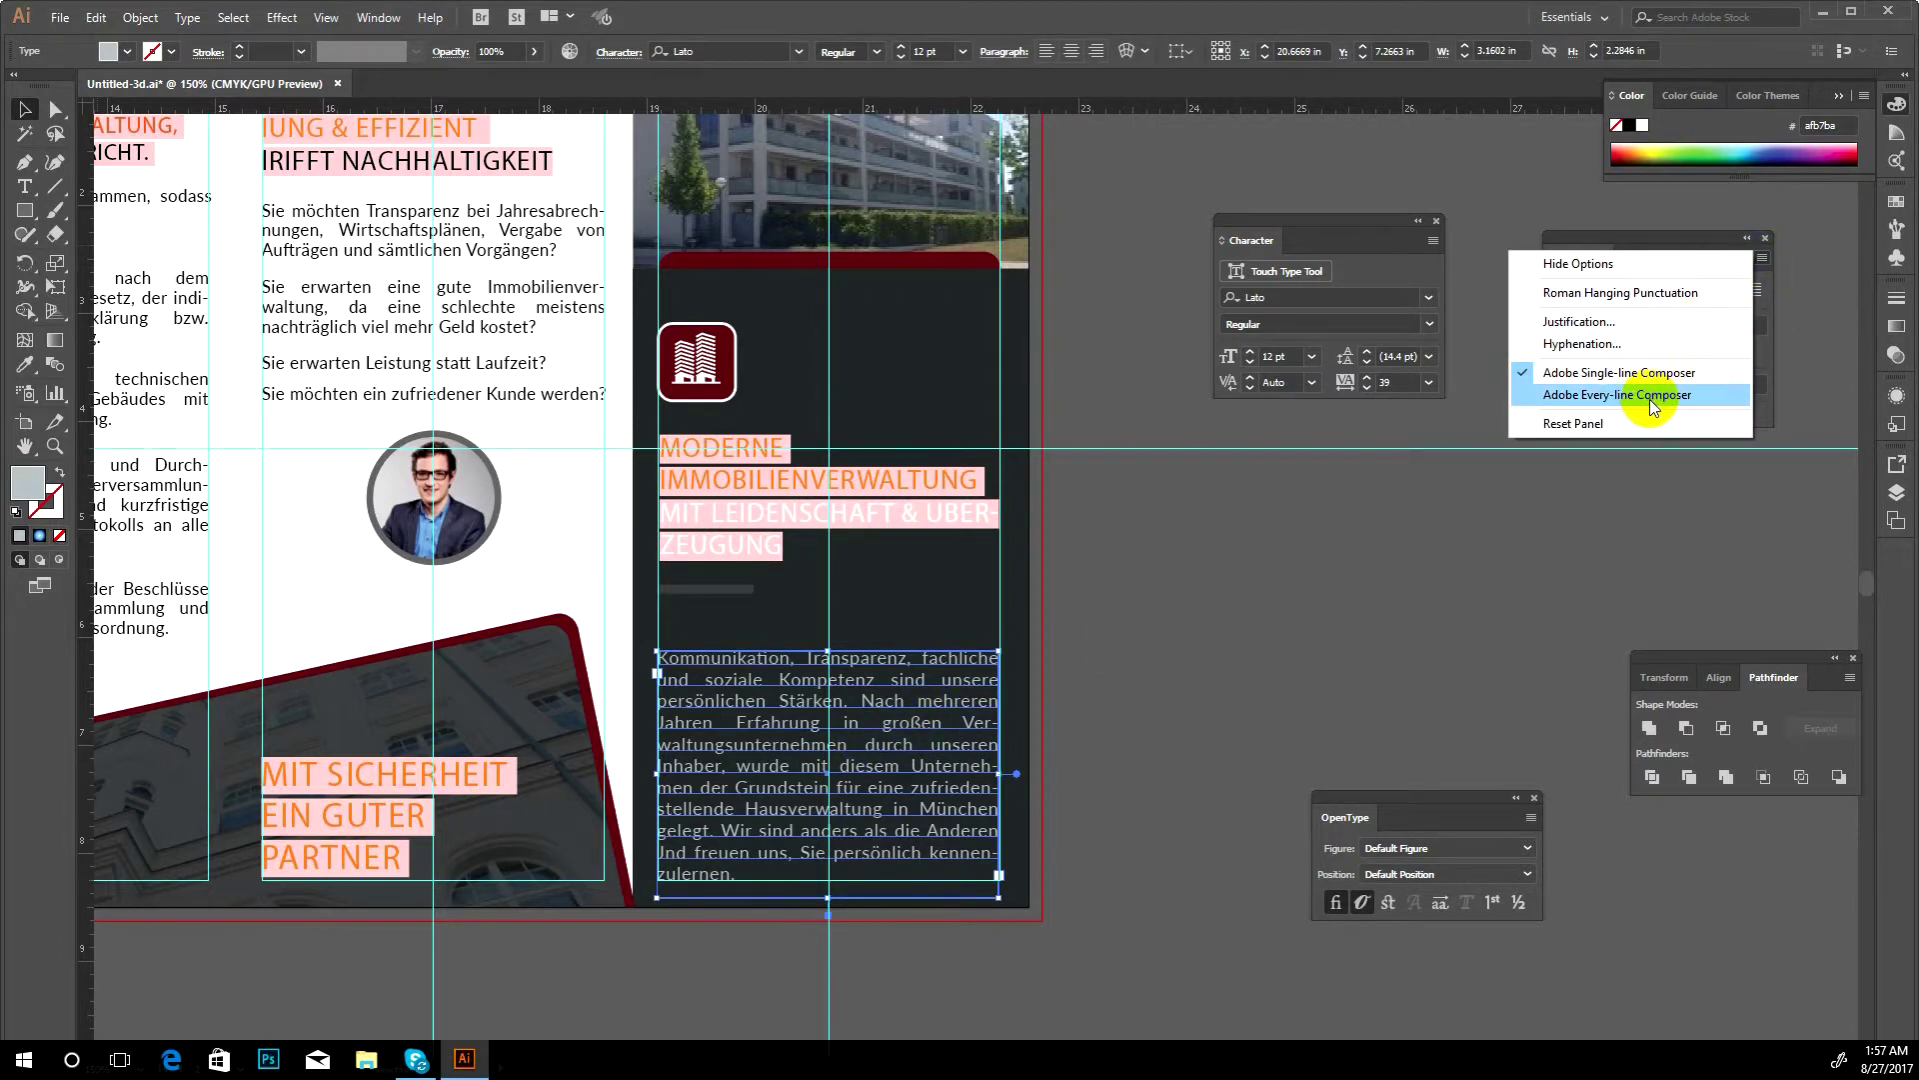
click(1790, 234)
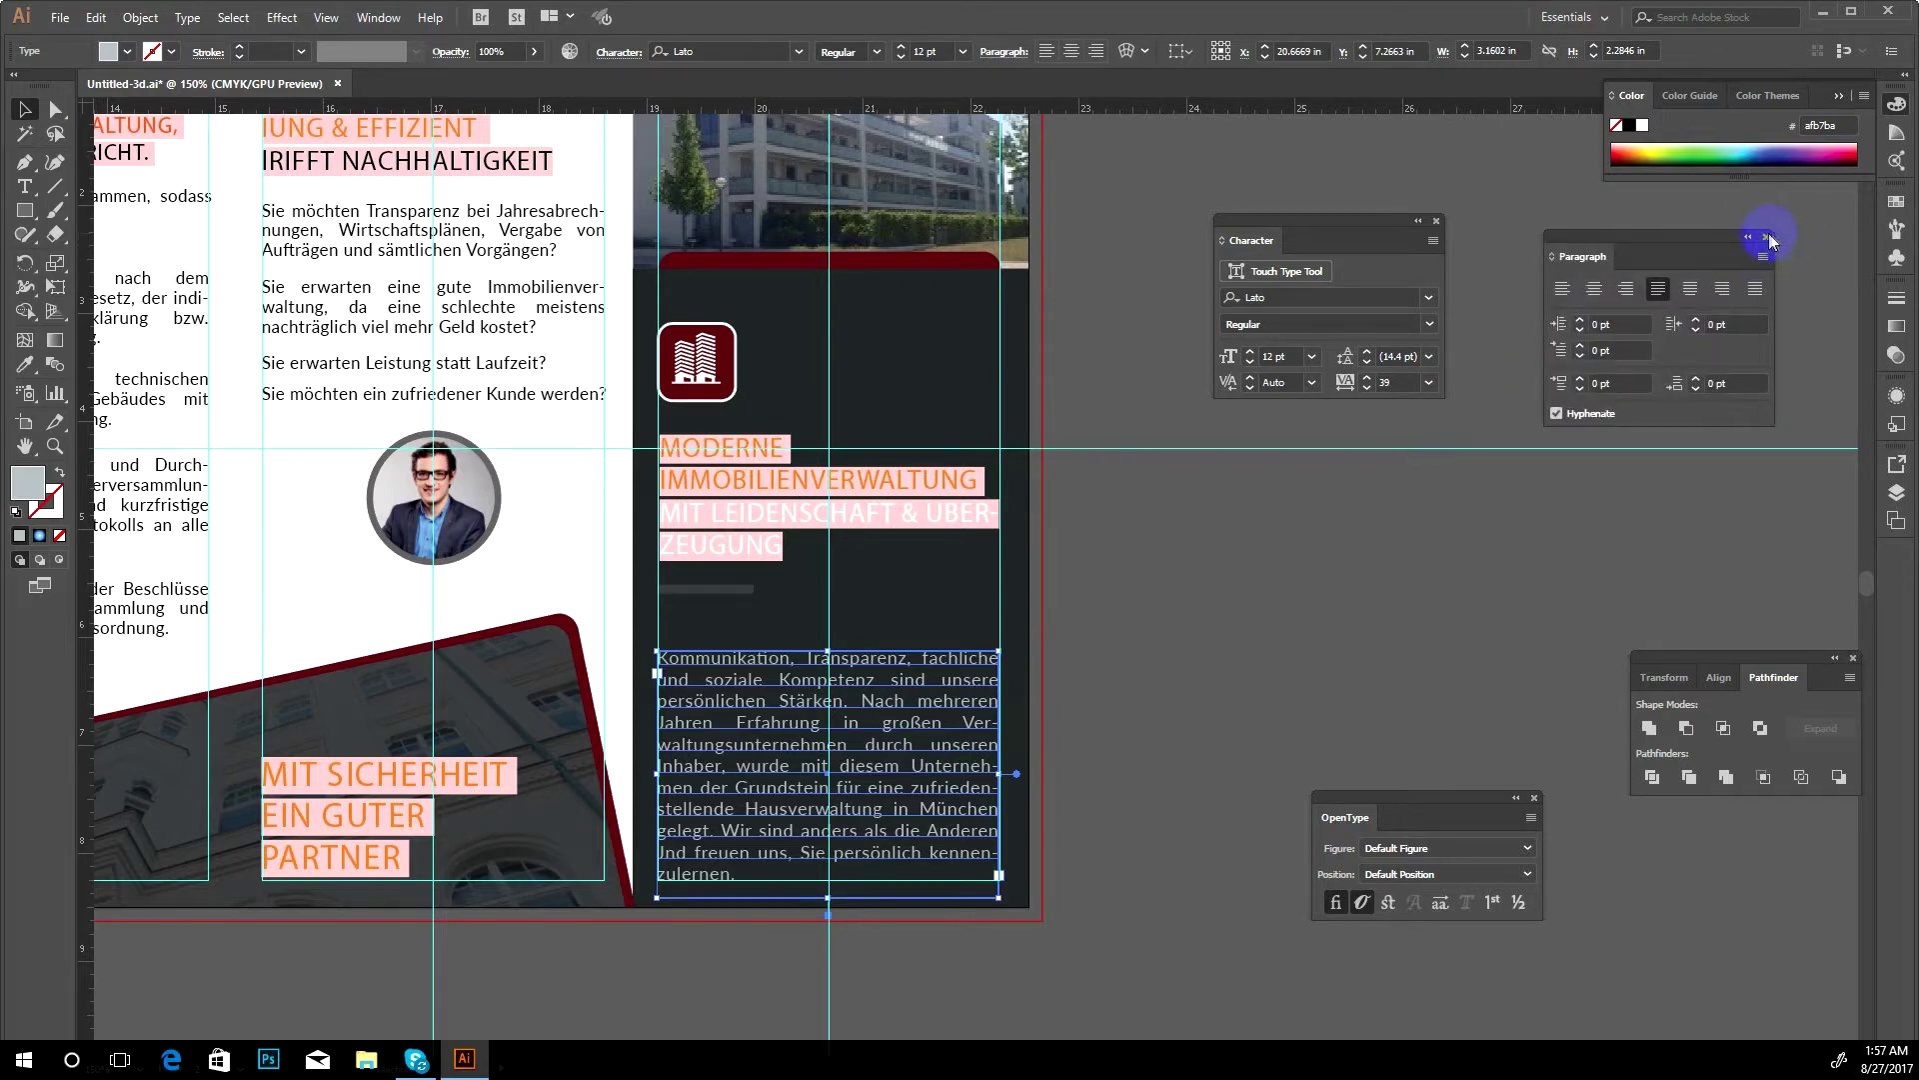
click(1767, 237)
- Reopen the Paragraph panel via Window > Type, place it beside the dark panel, and reselect the body text
click(379, 17)
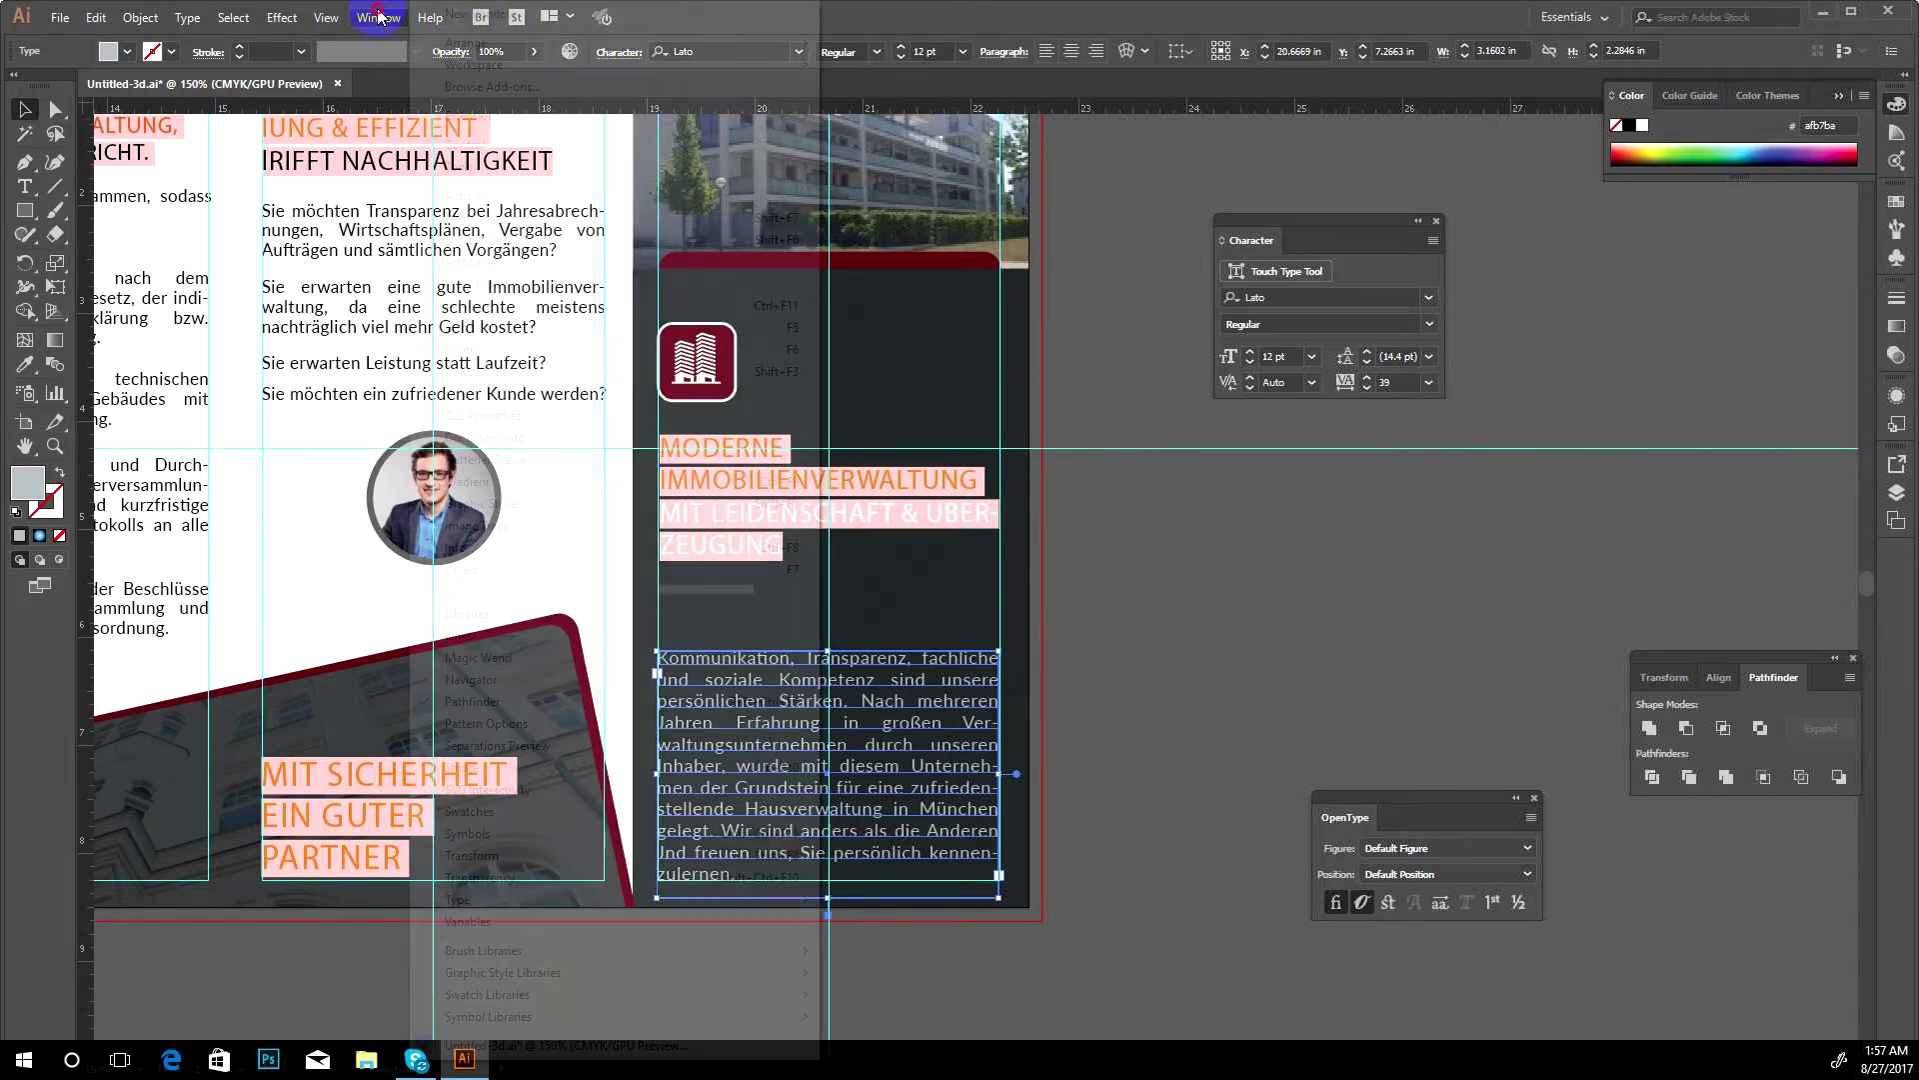
click(545, 899)
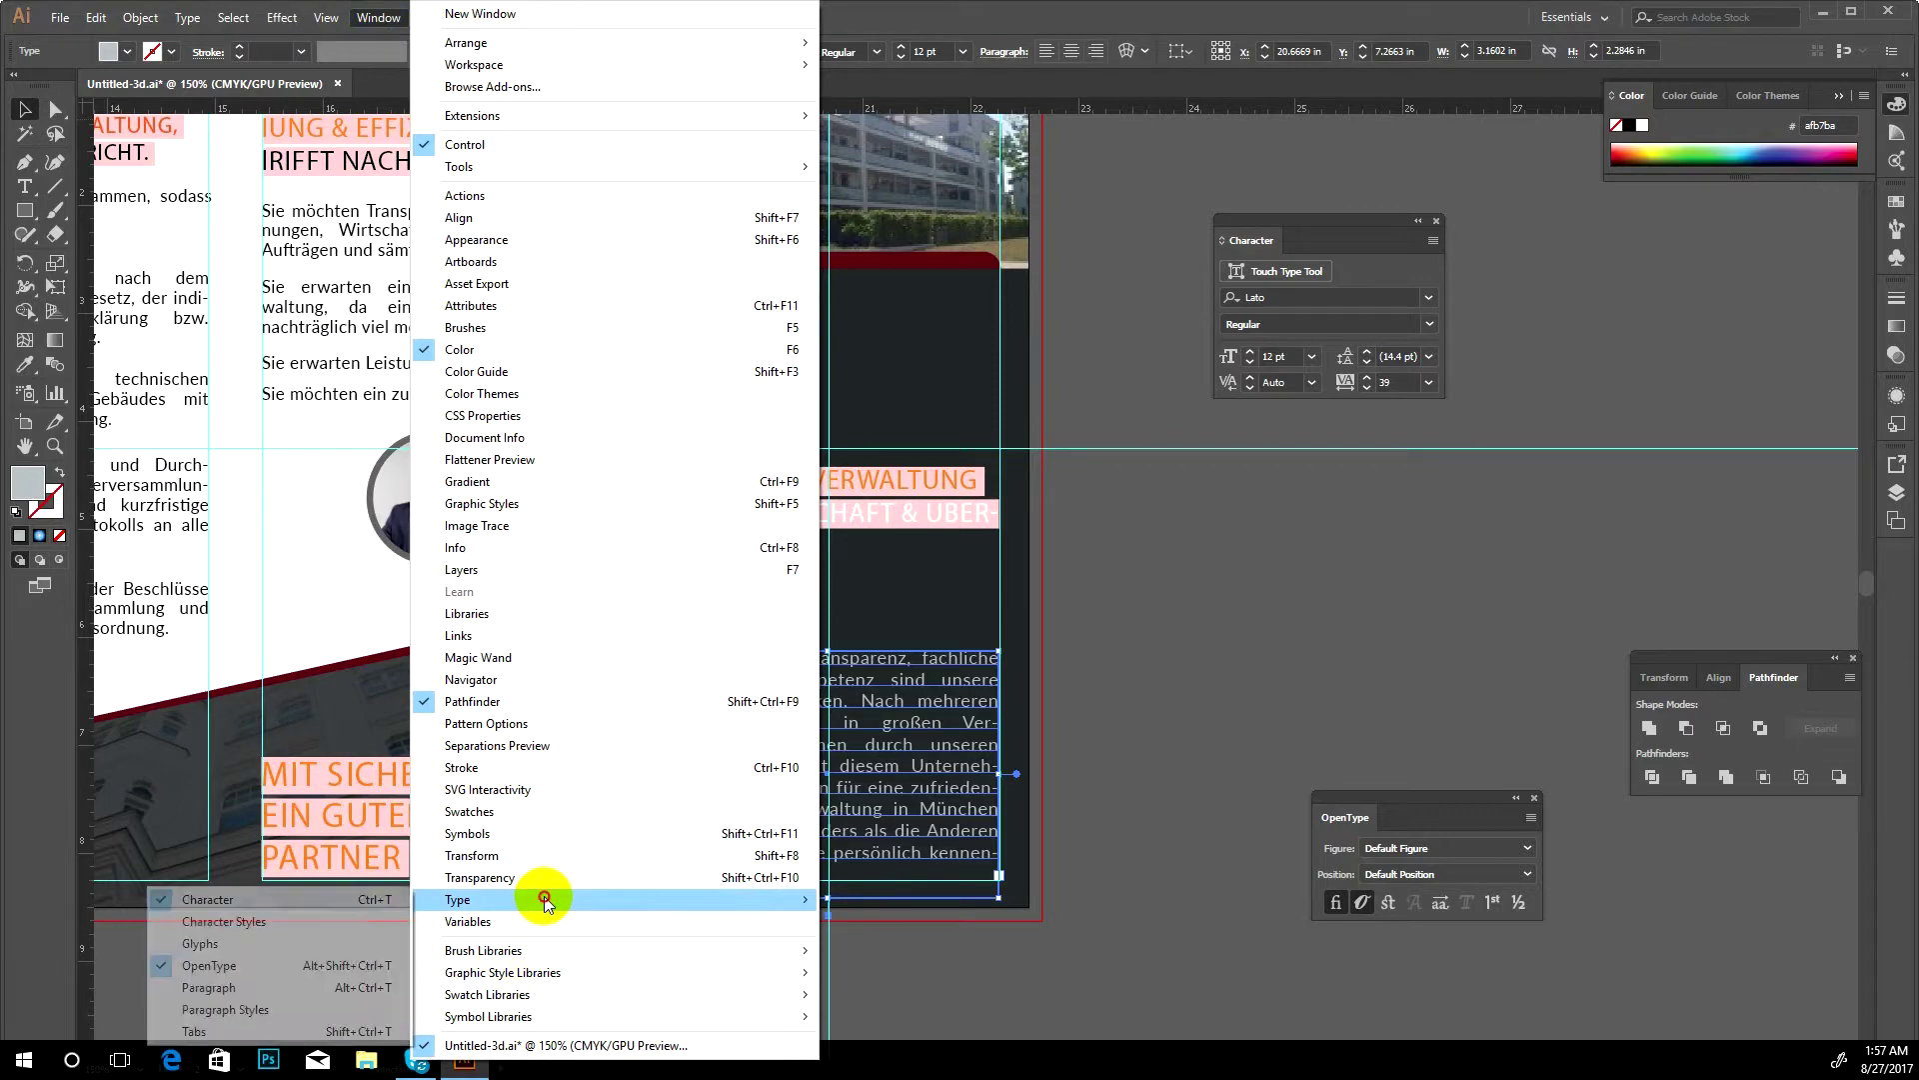
click(275, 987)
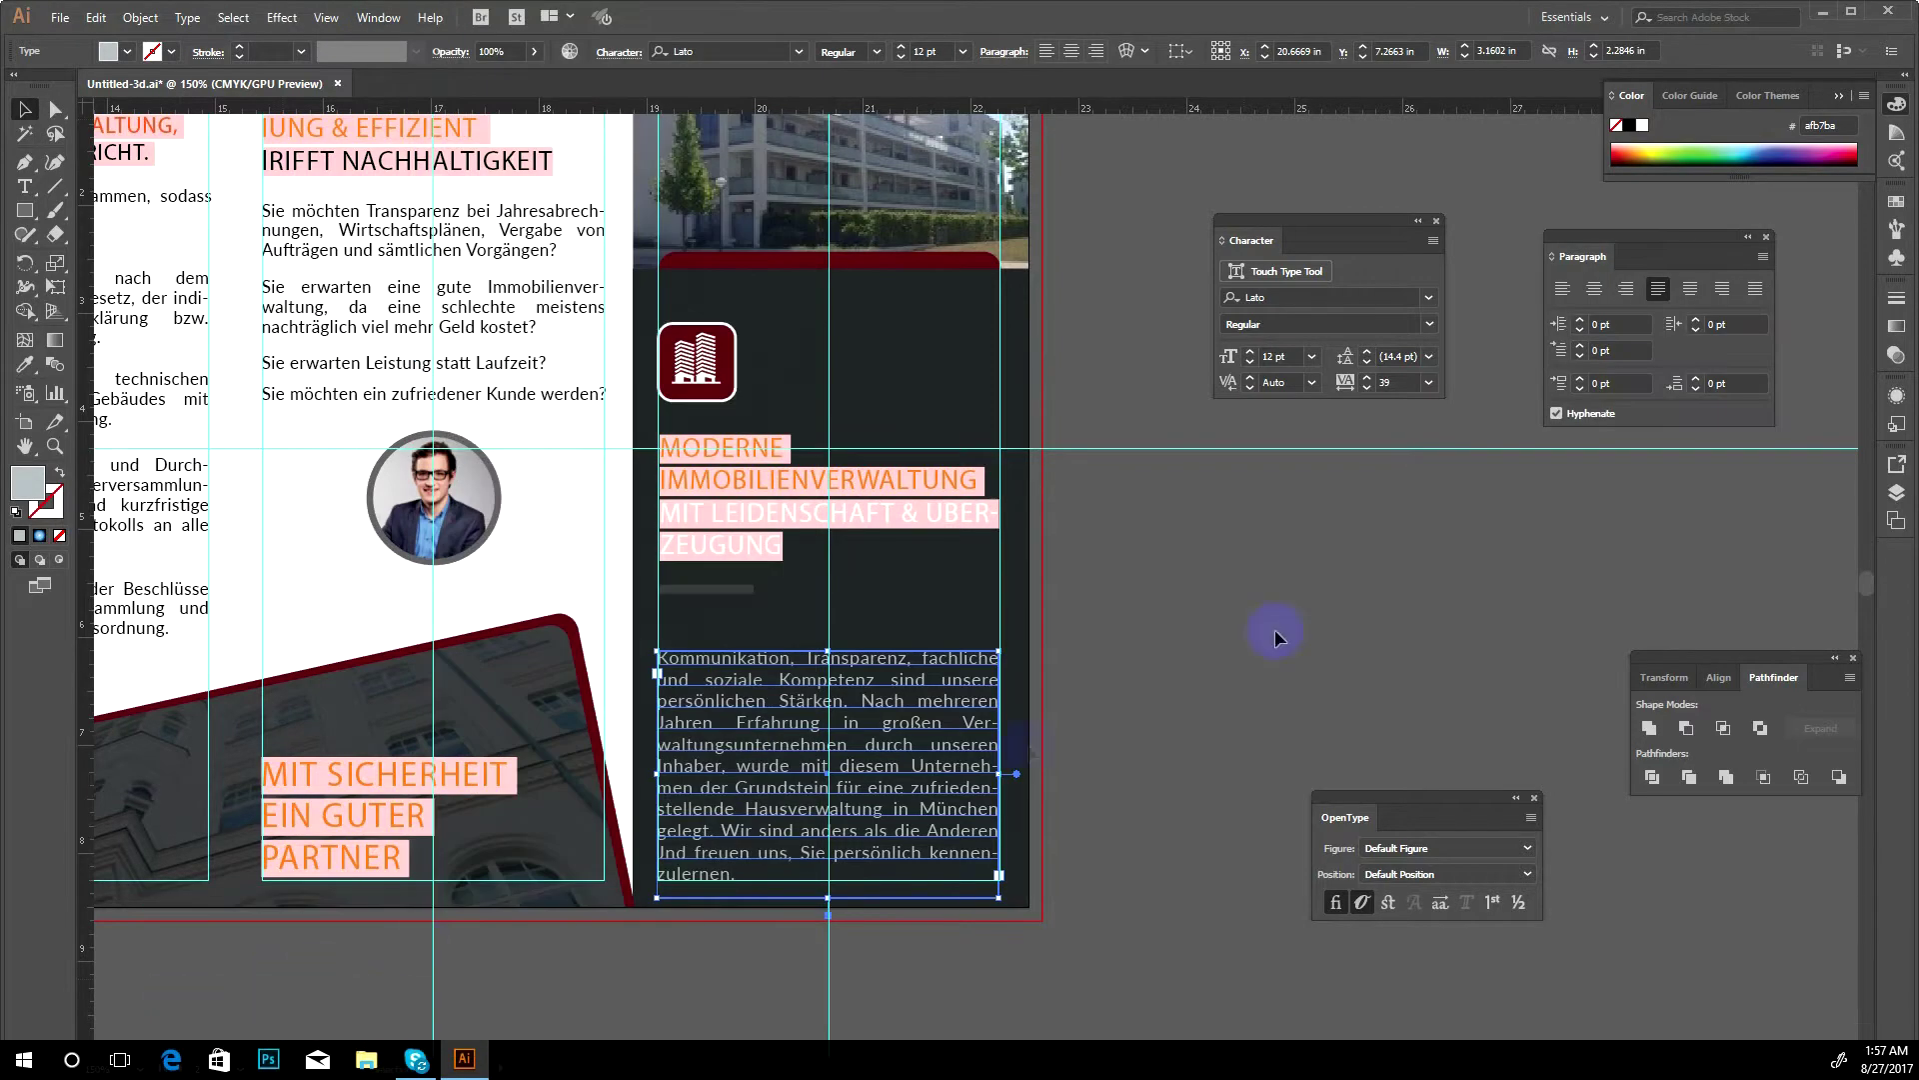
drag(1658, 250, 1296, 560)
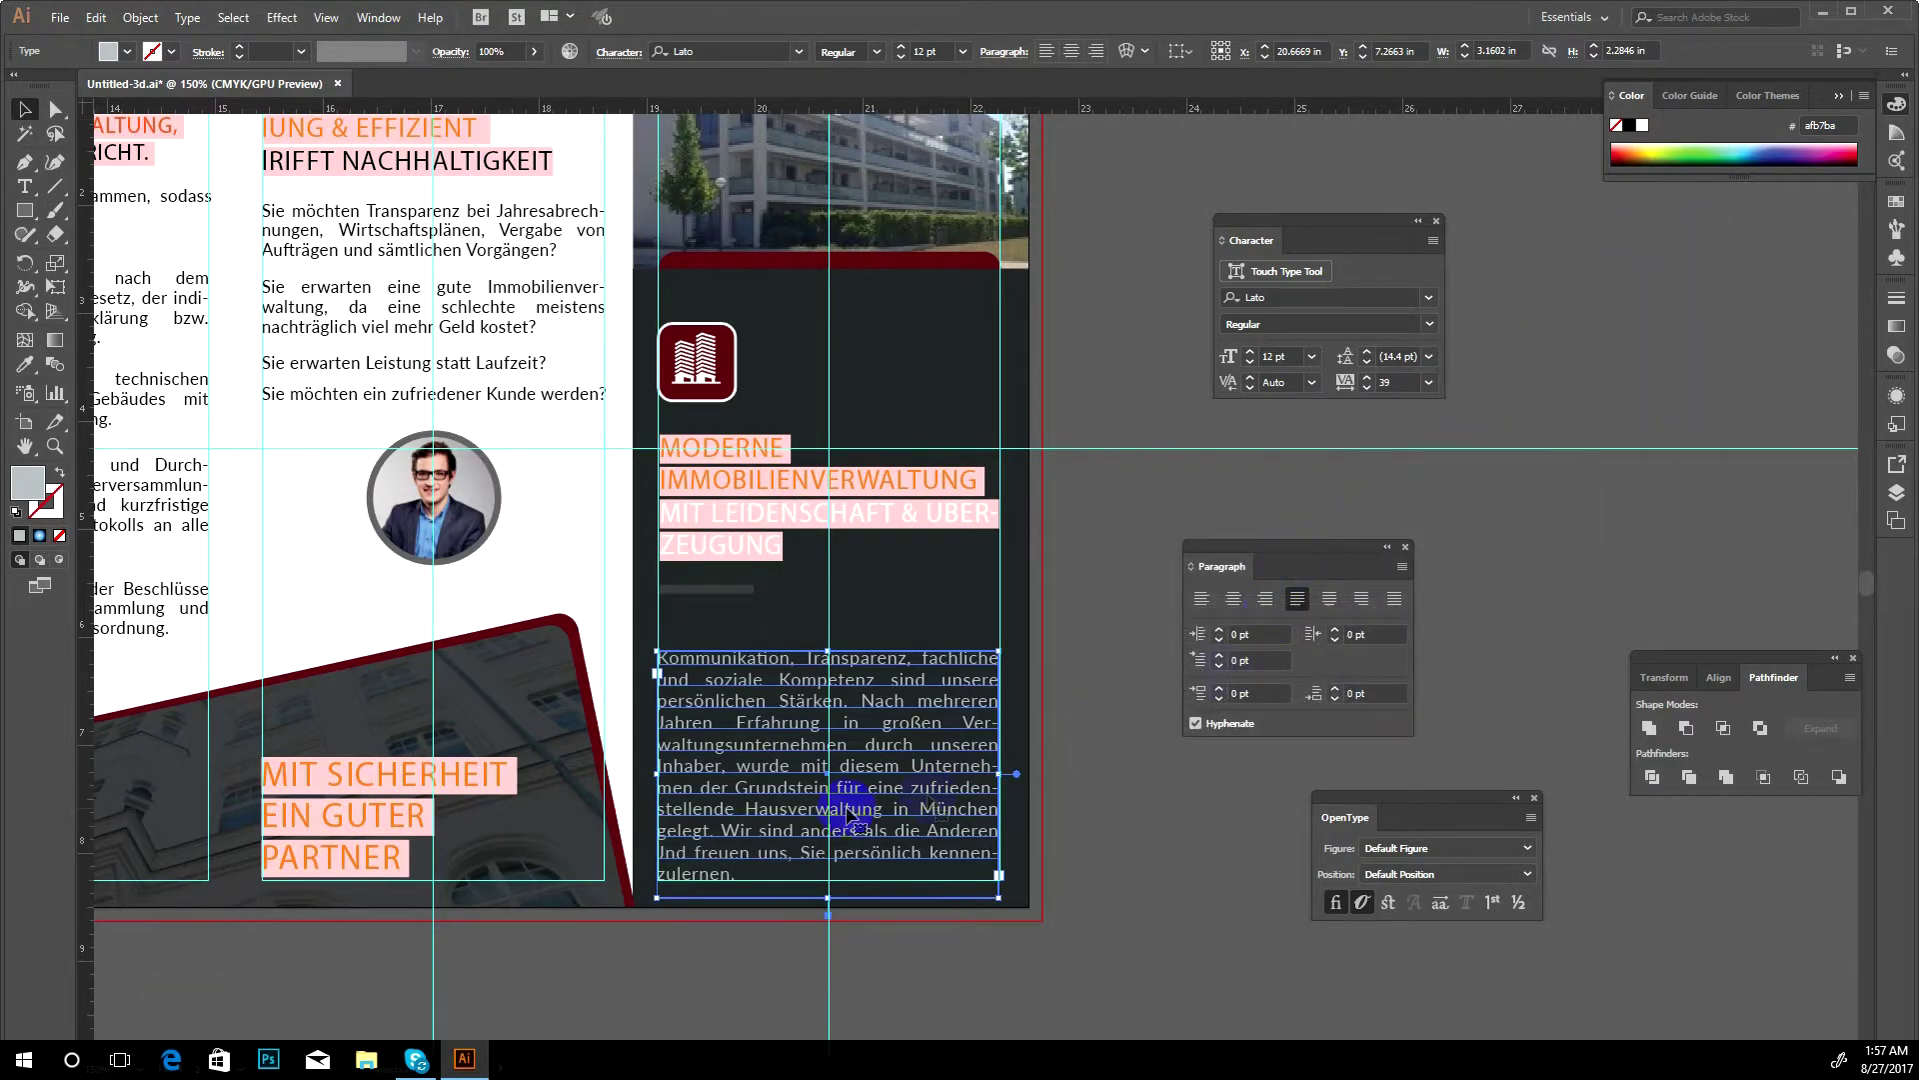
click(1012, 827)
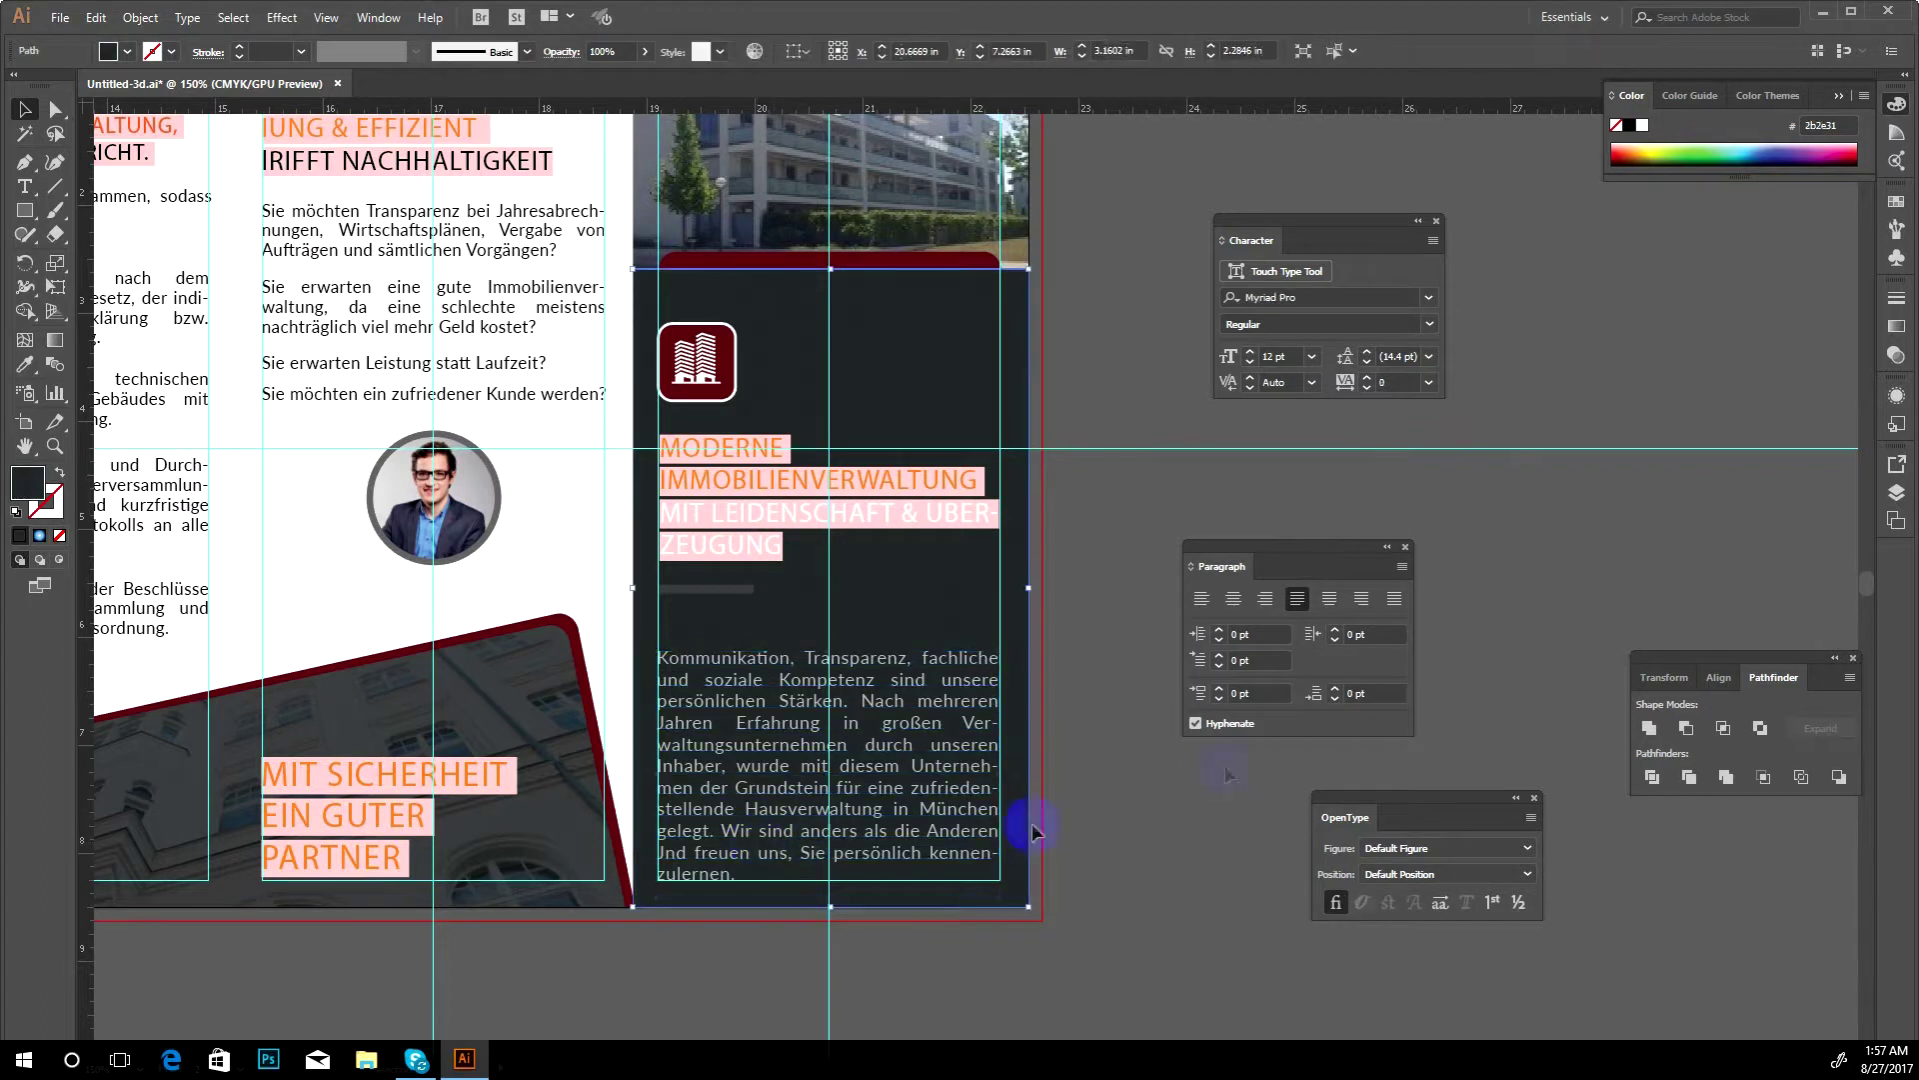
click(895, 780)
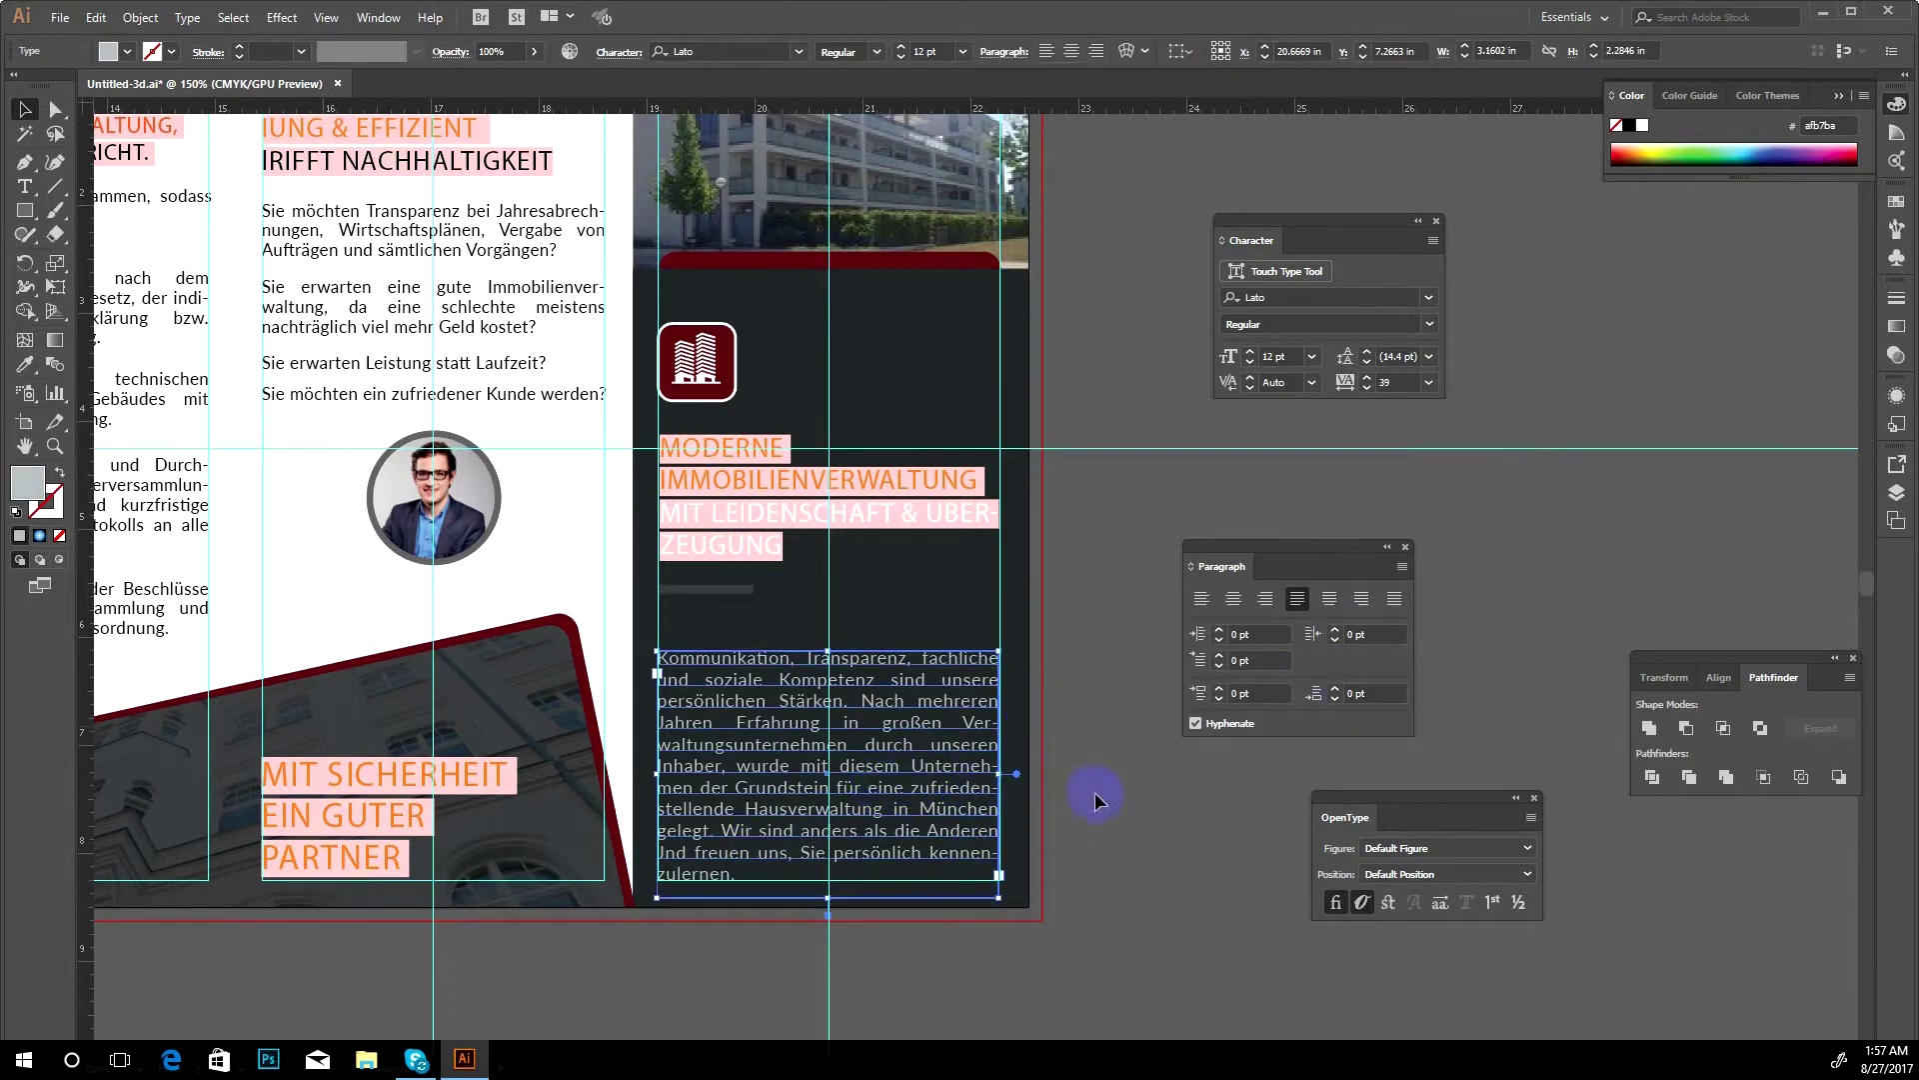
- Apply Adobe Every-line Composer to the dark panel's body text from the Paragraph panel menu
click(1403, 569)
click(1402, 569)
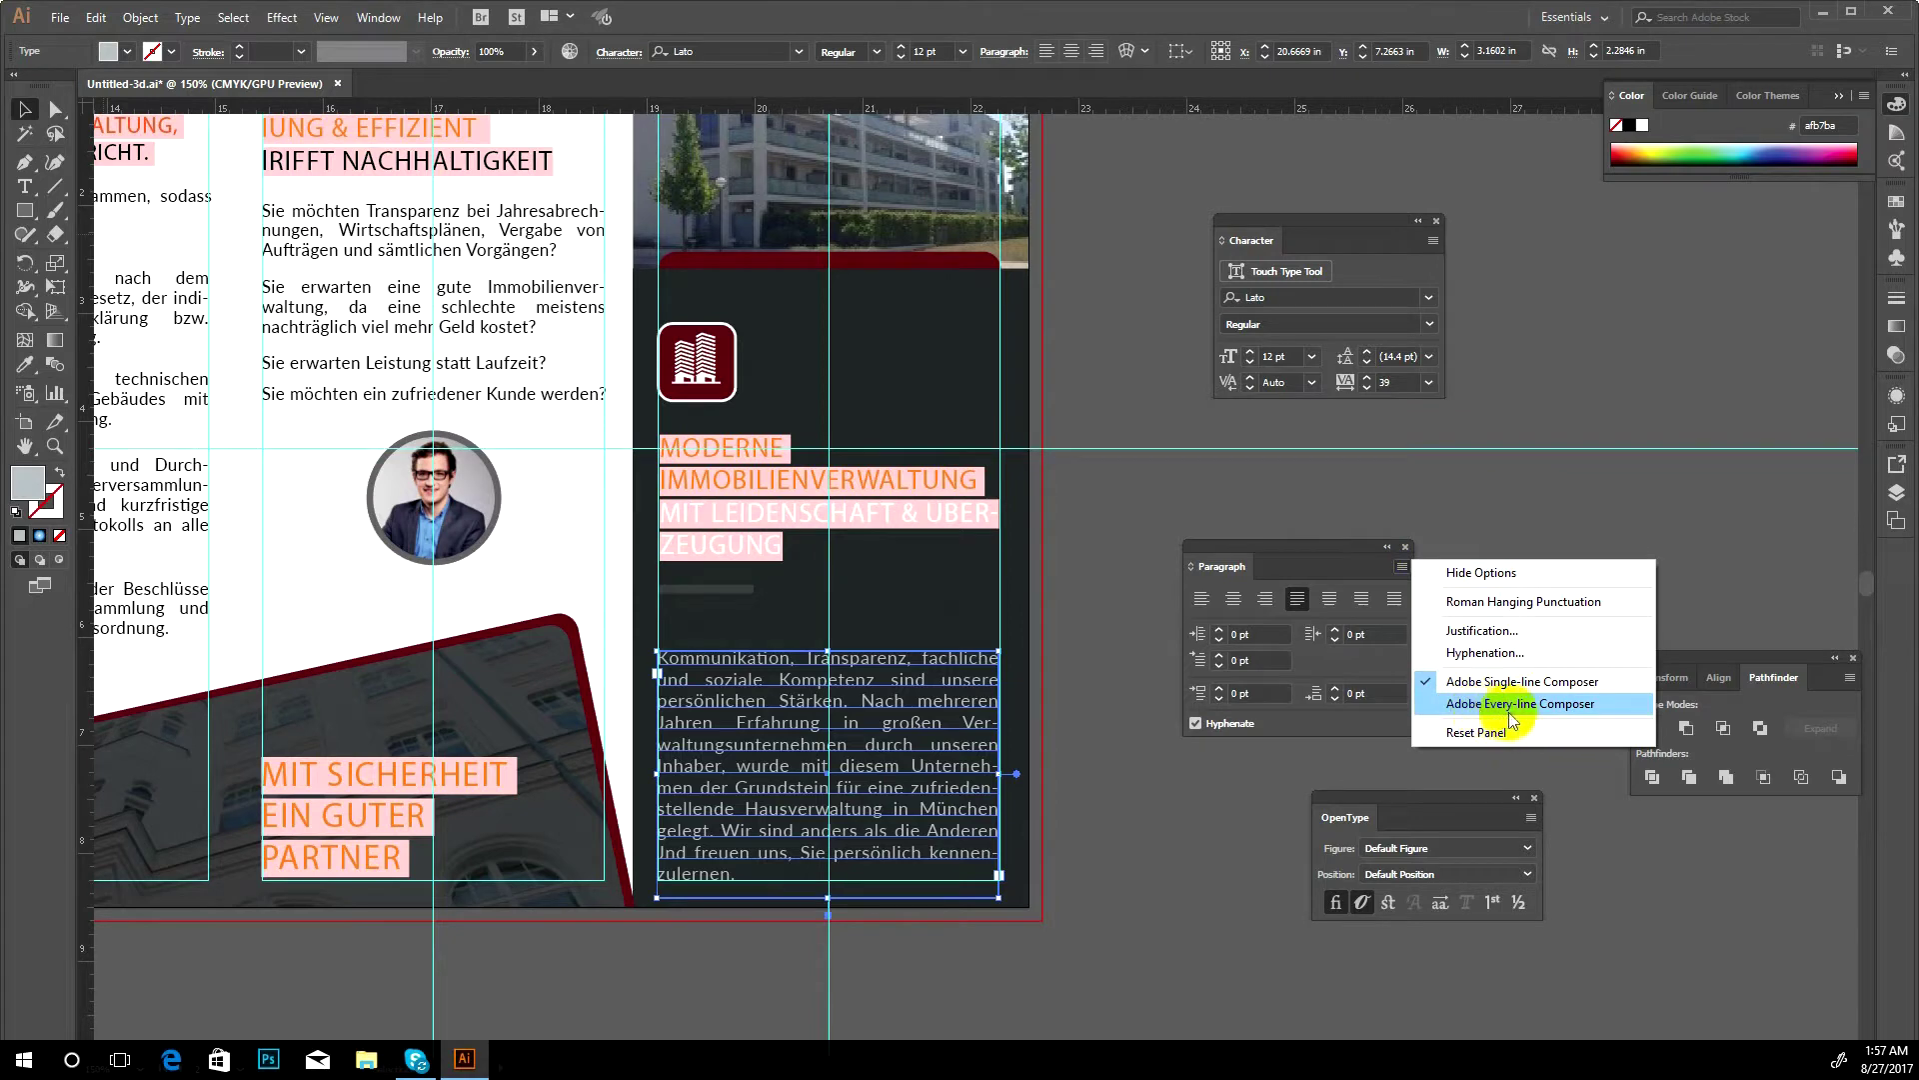
click(1565, 706)
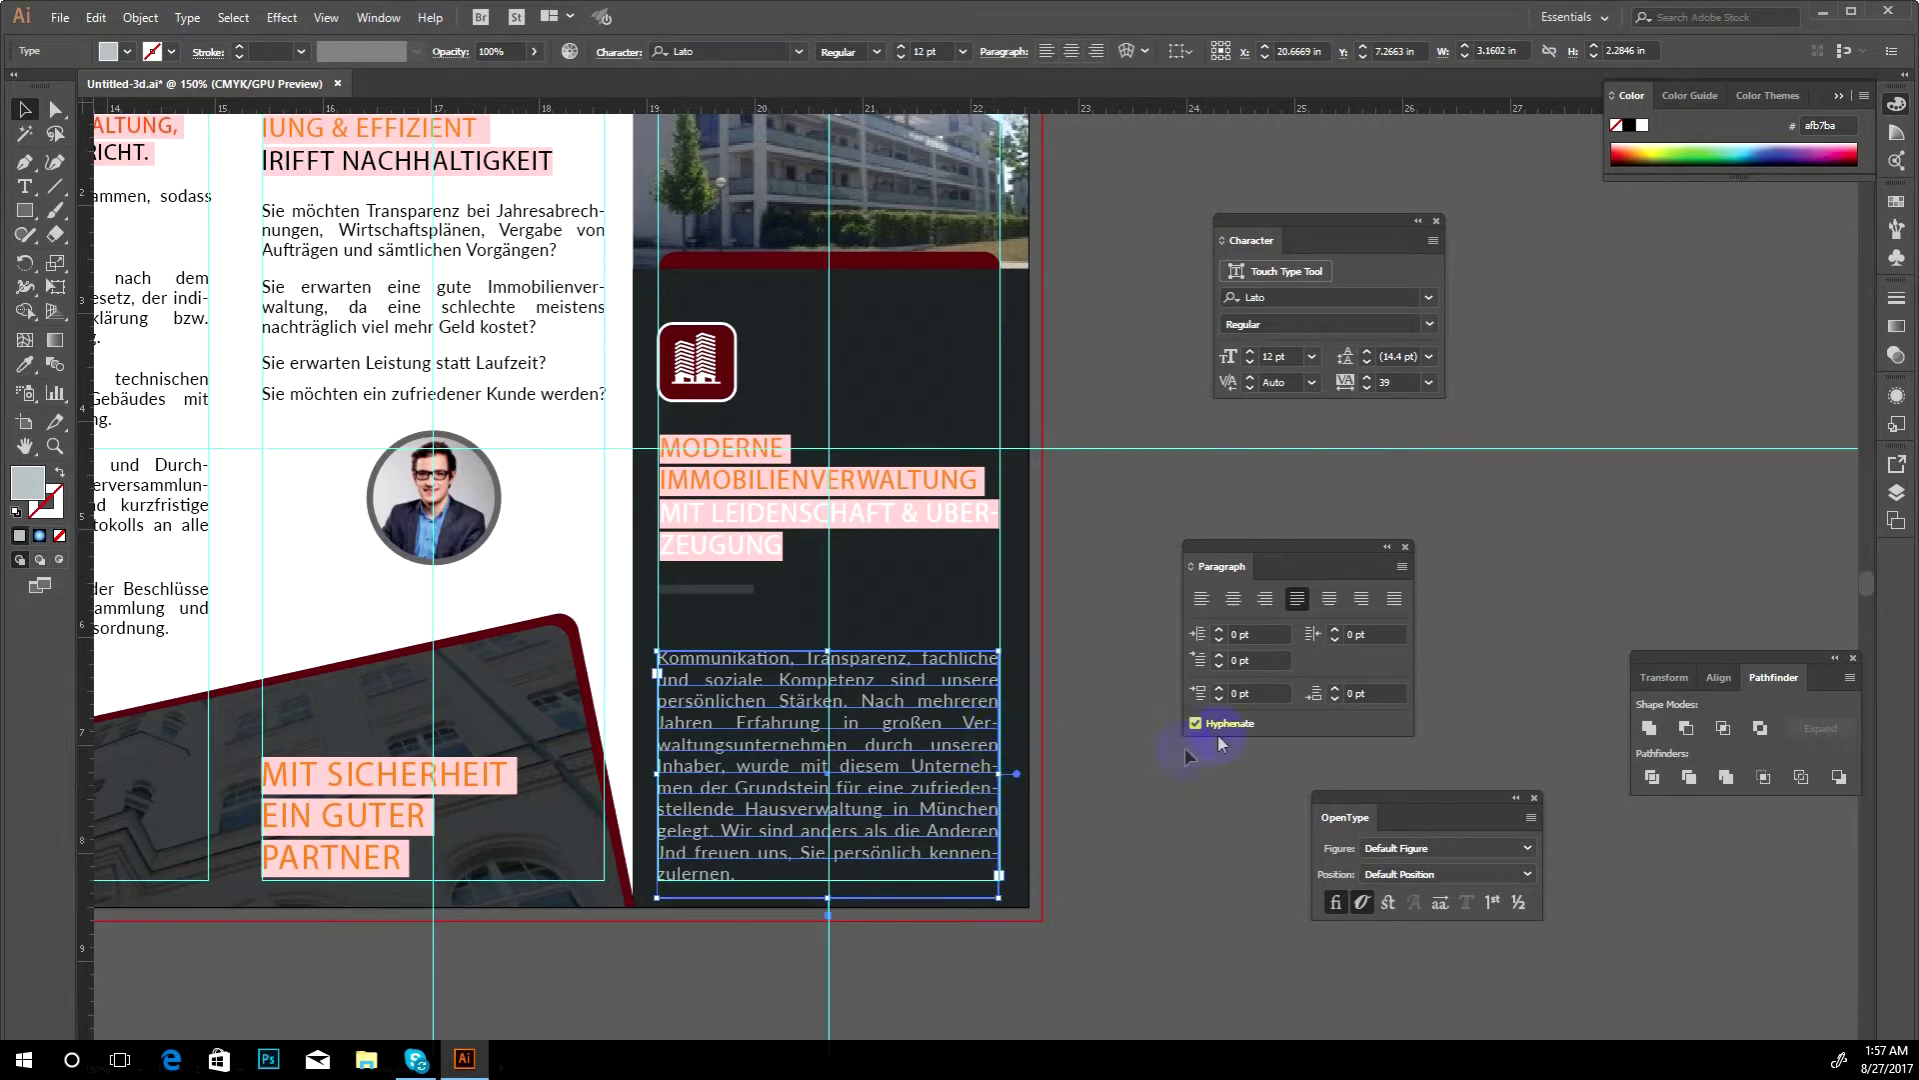
click(1402, 566)
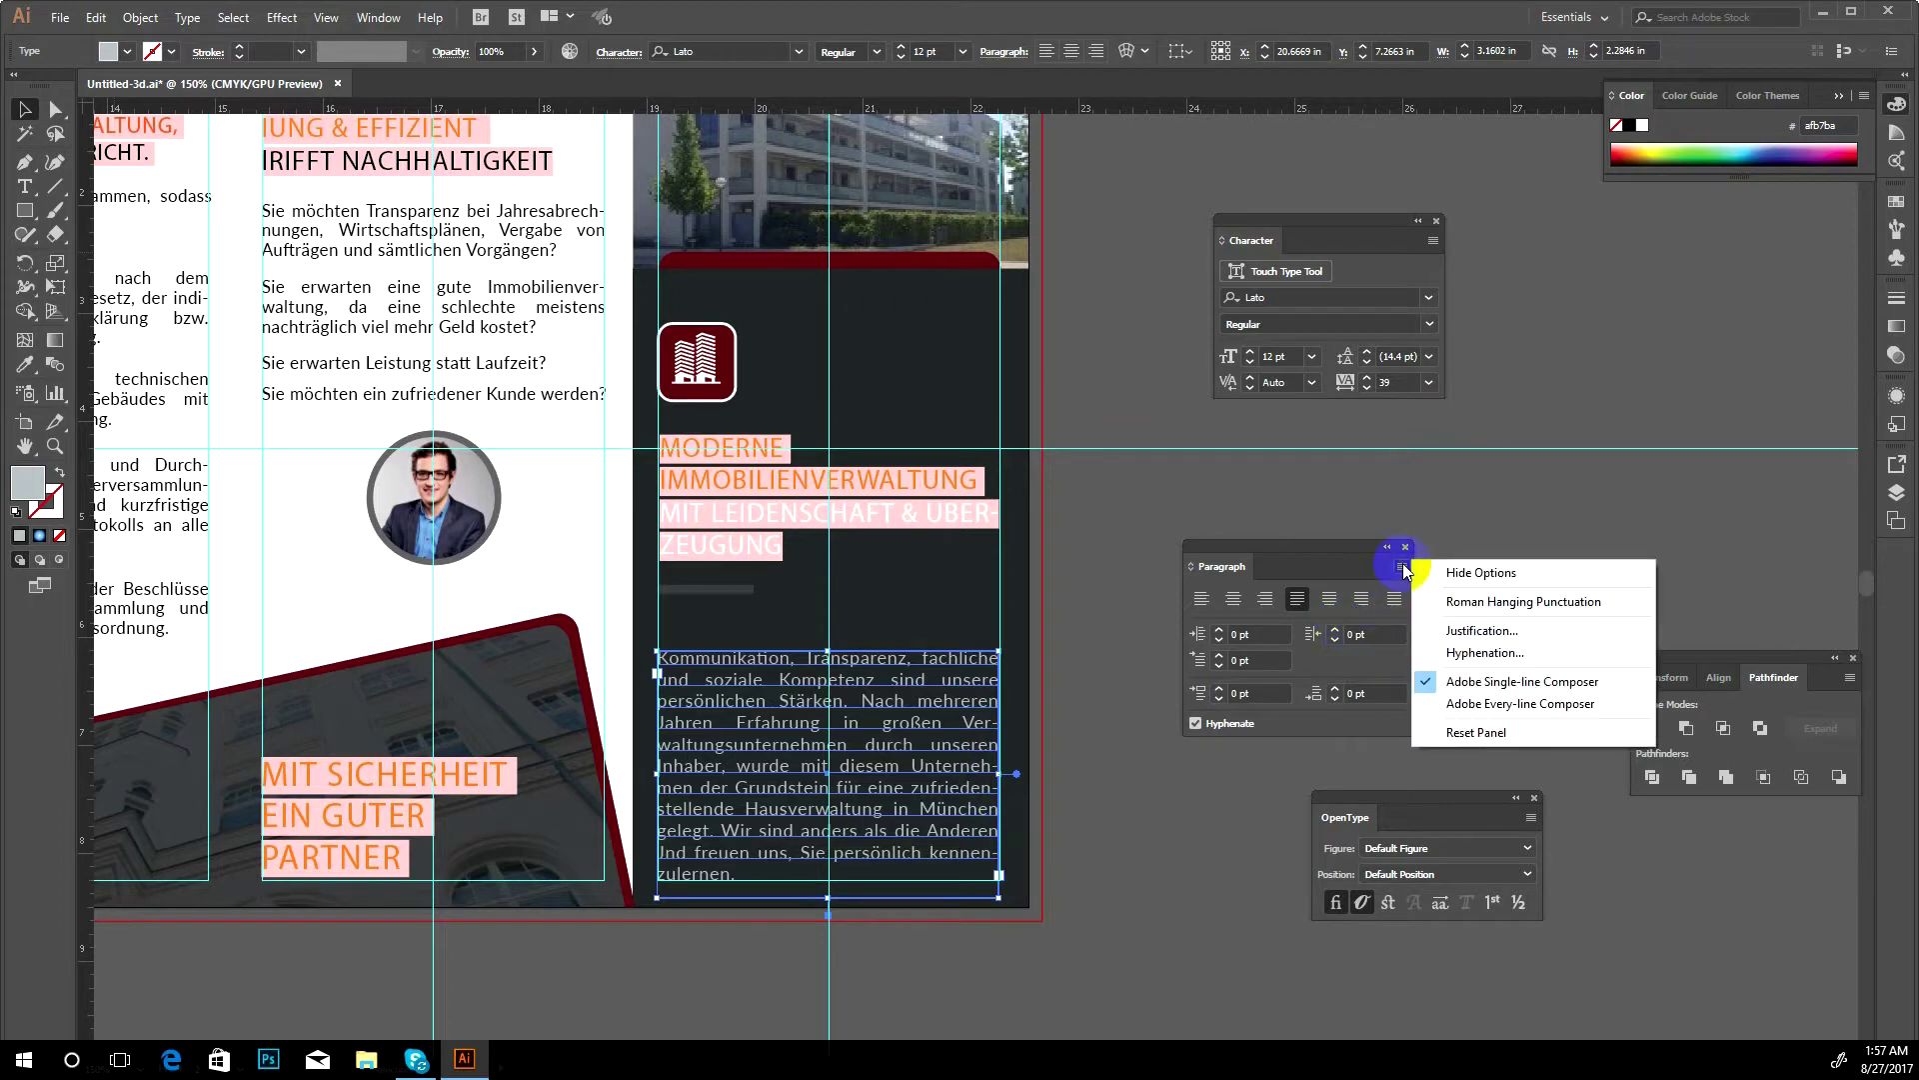
click(1479, 706)
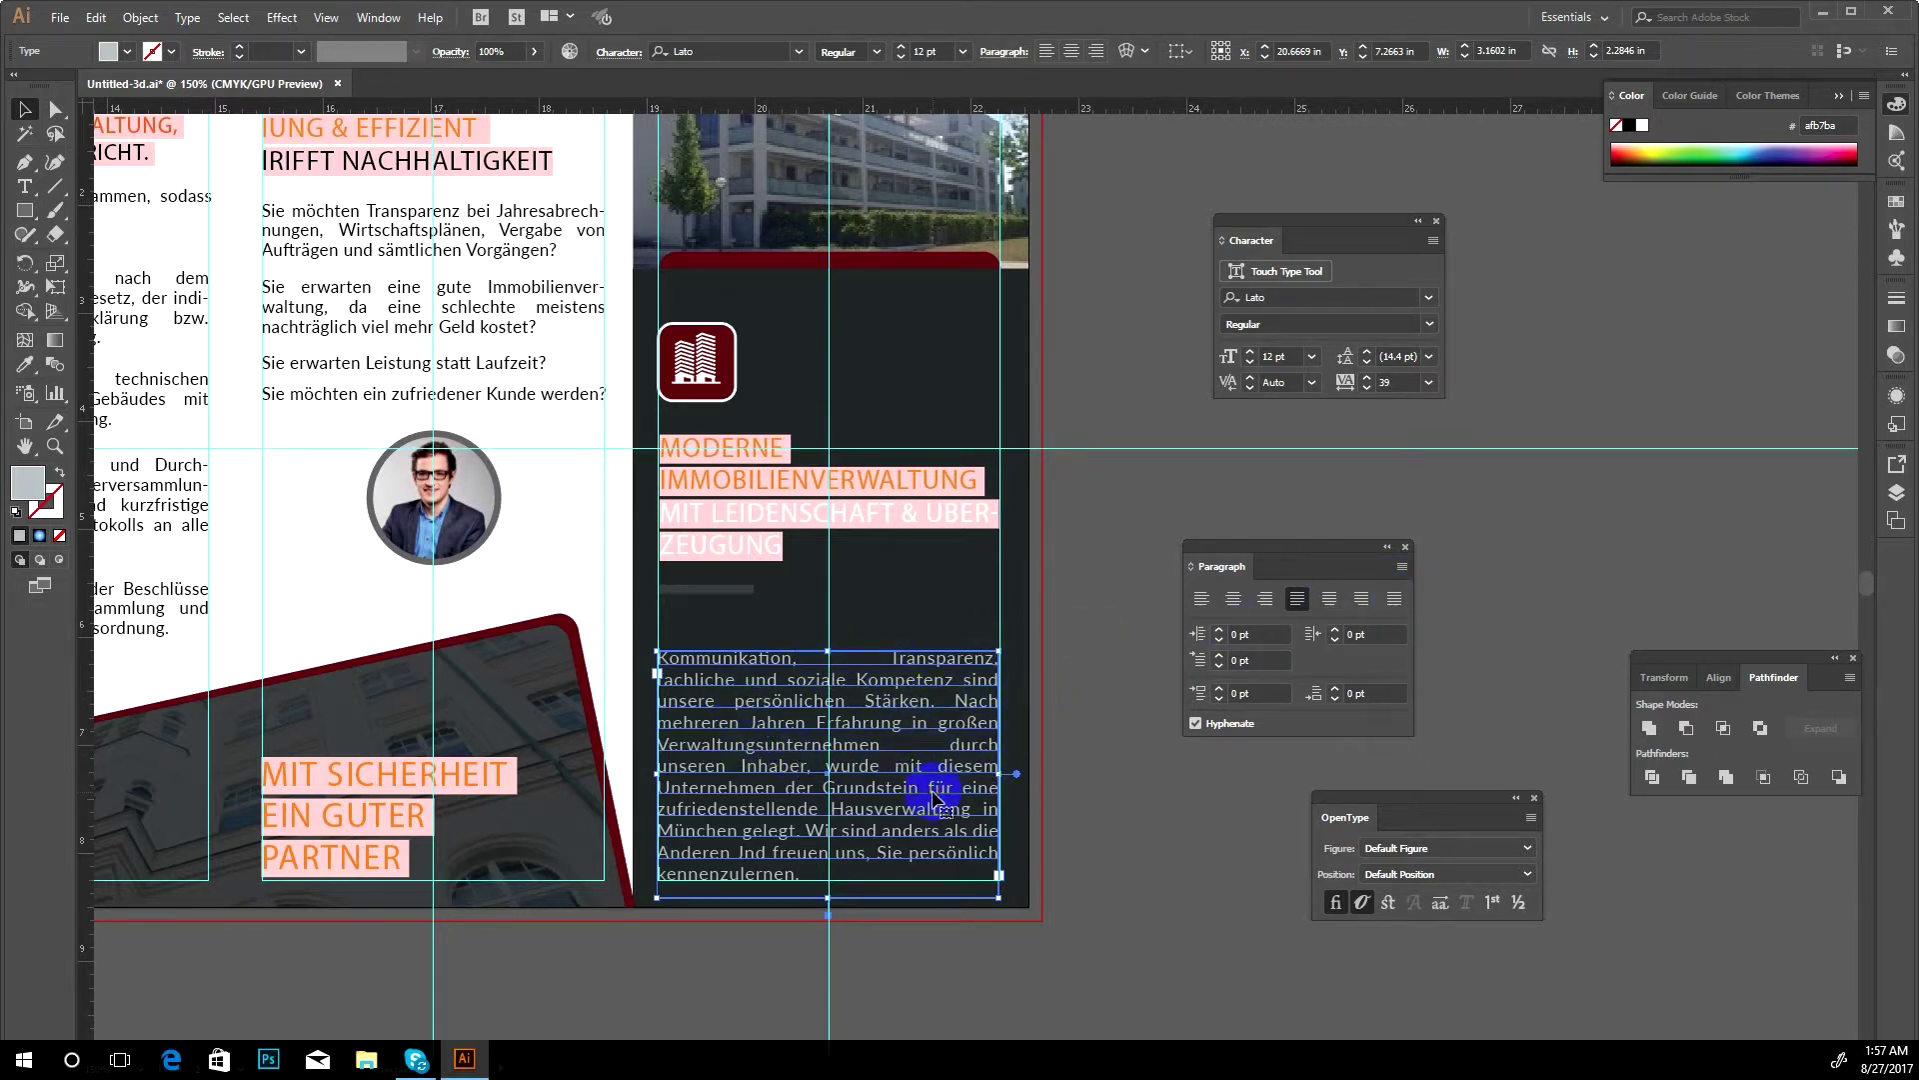
click(1402, 566)
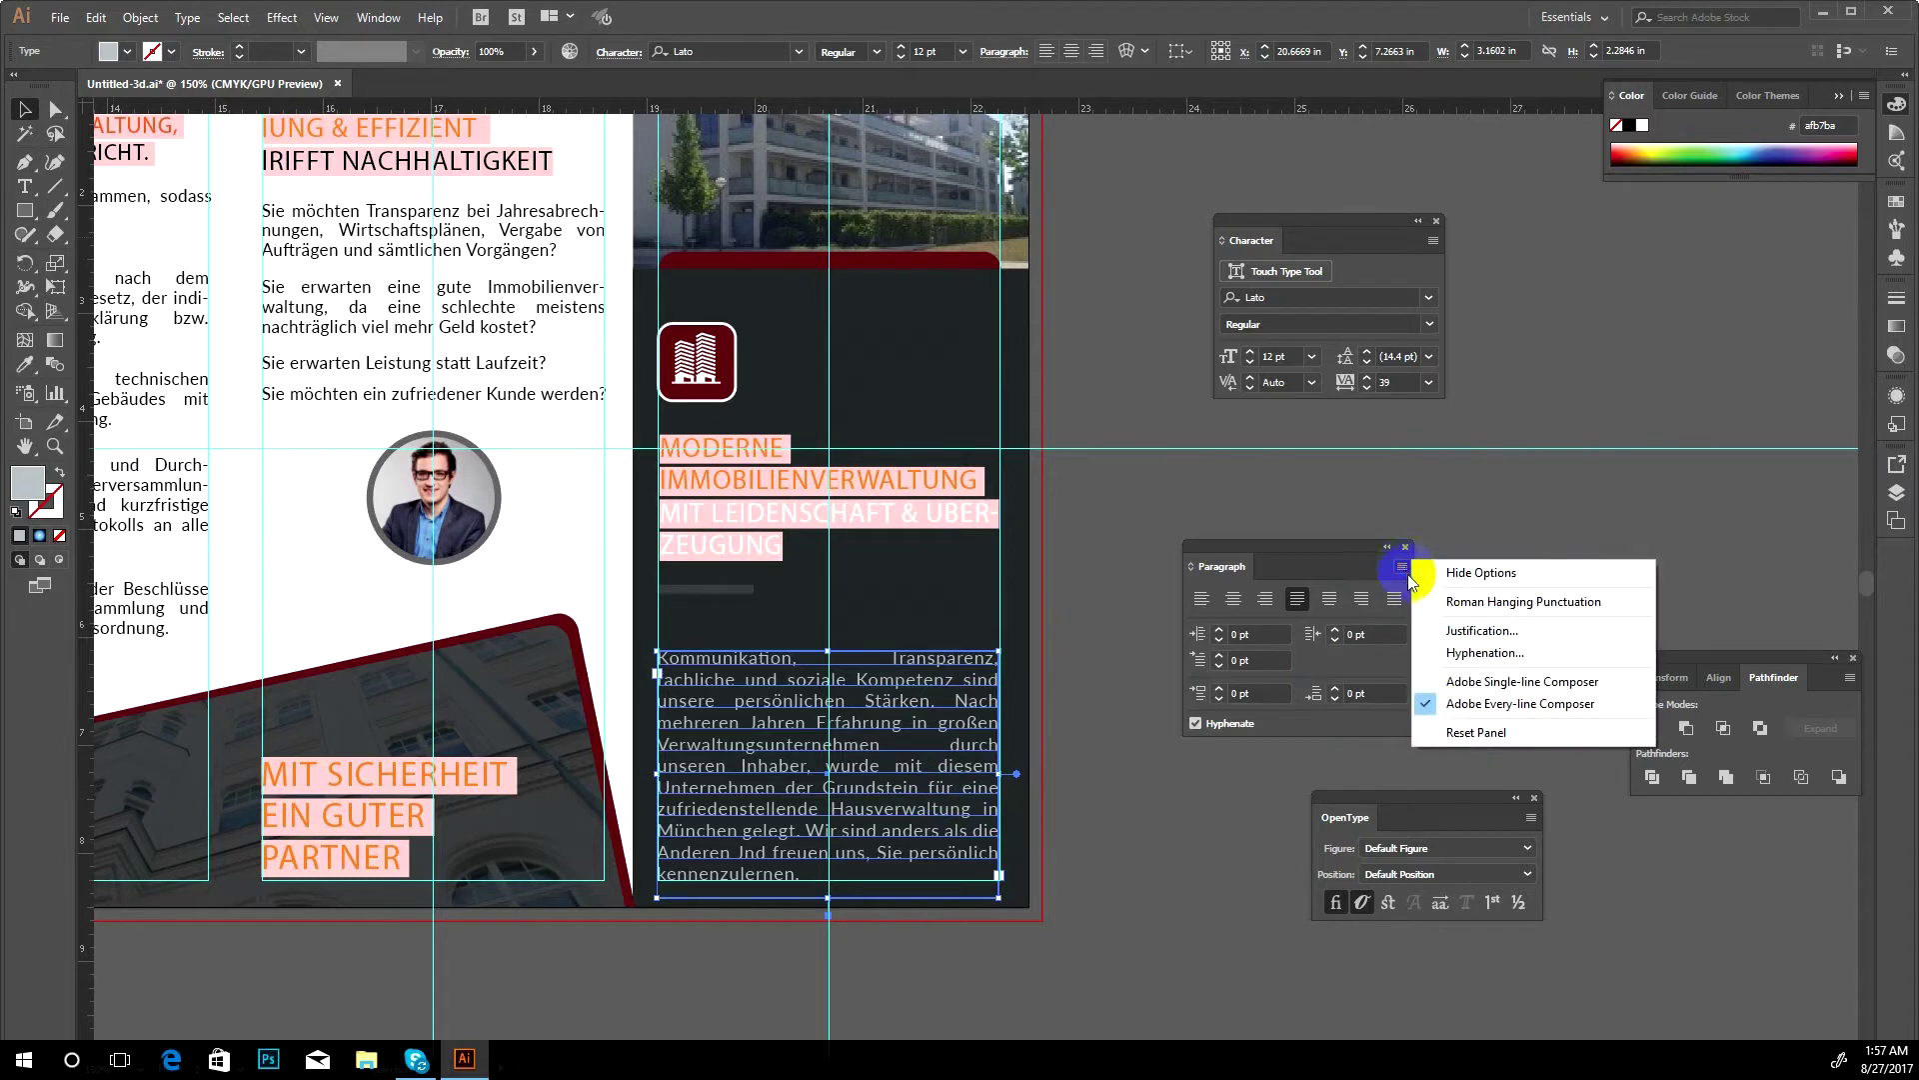
click(1483, 655)
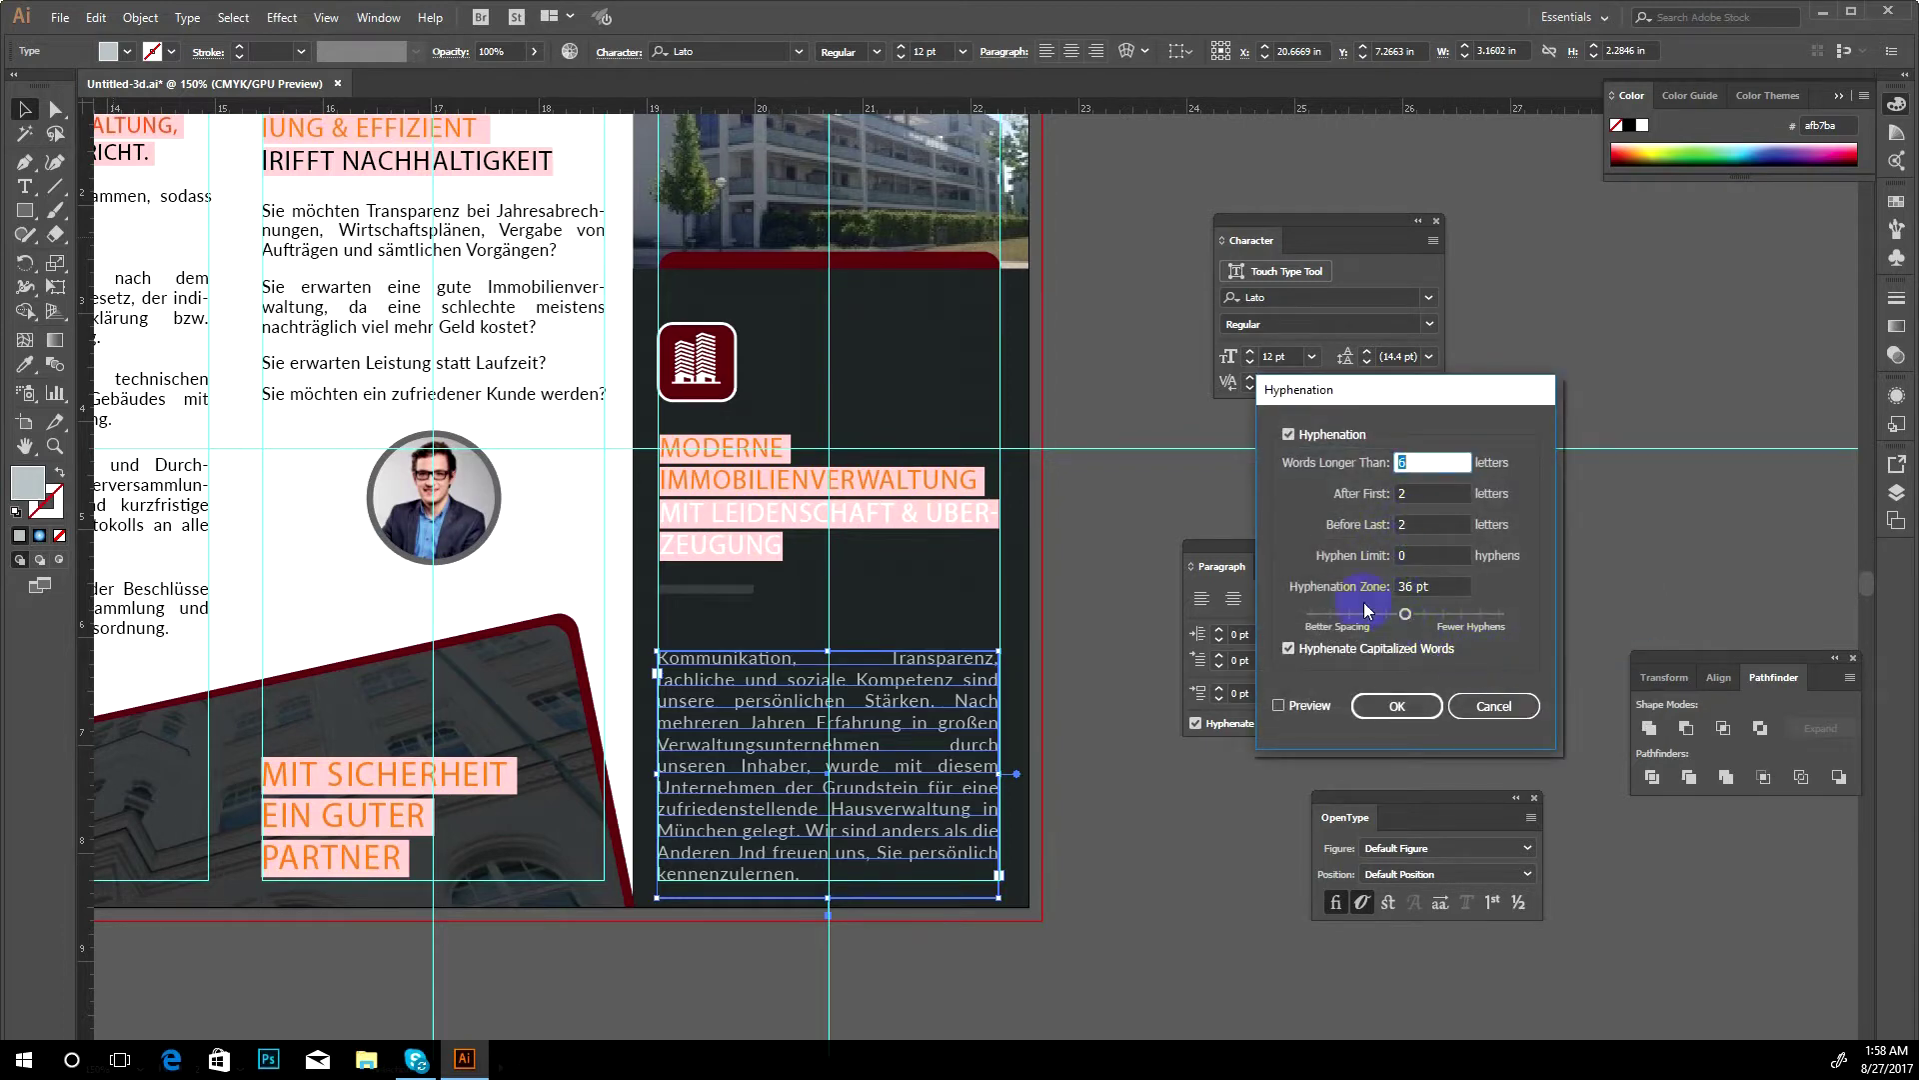
- Turn on hyphenation Preview and adjust the better-spacing versus fewer-hyphens slider
click(1278, 706)
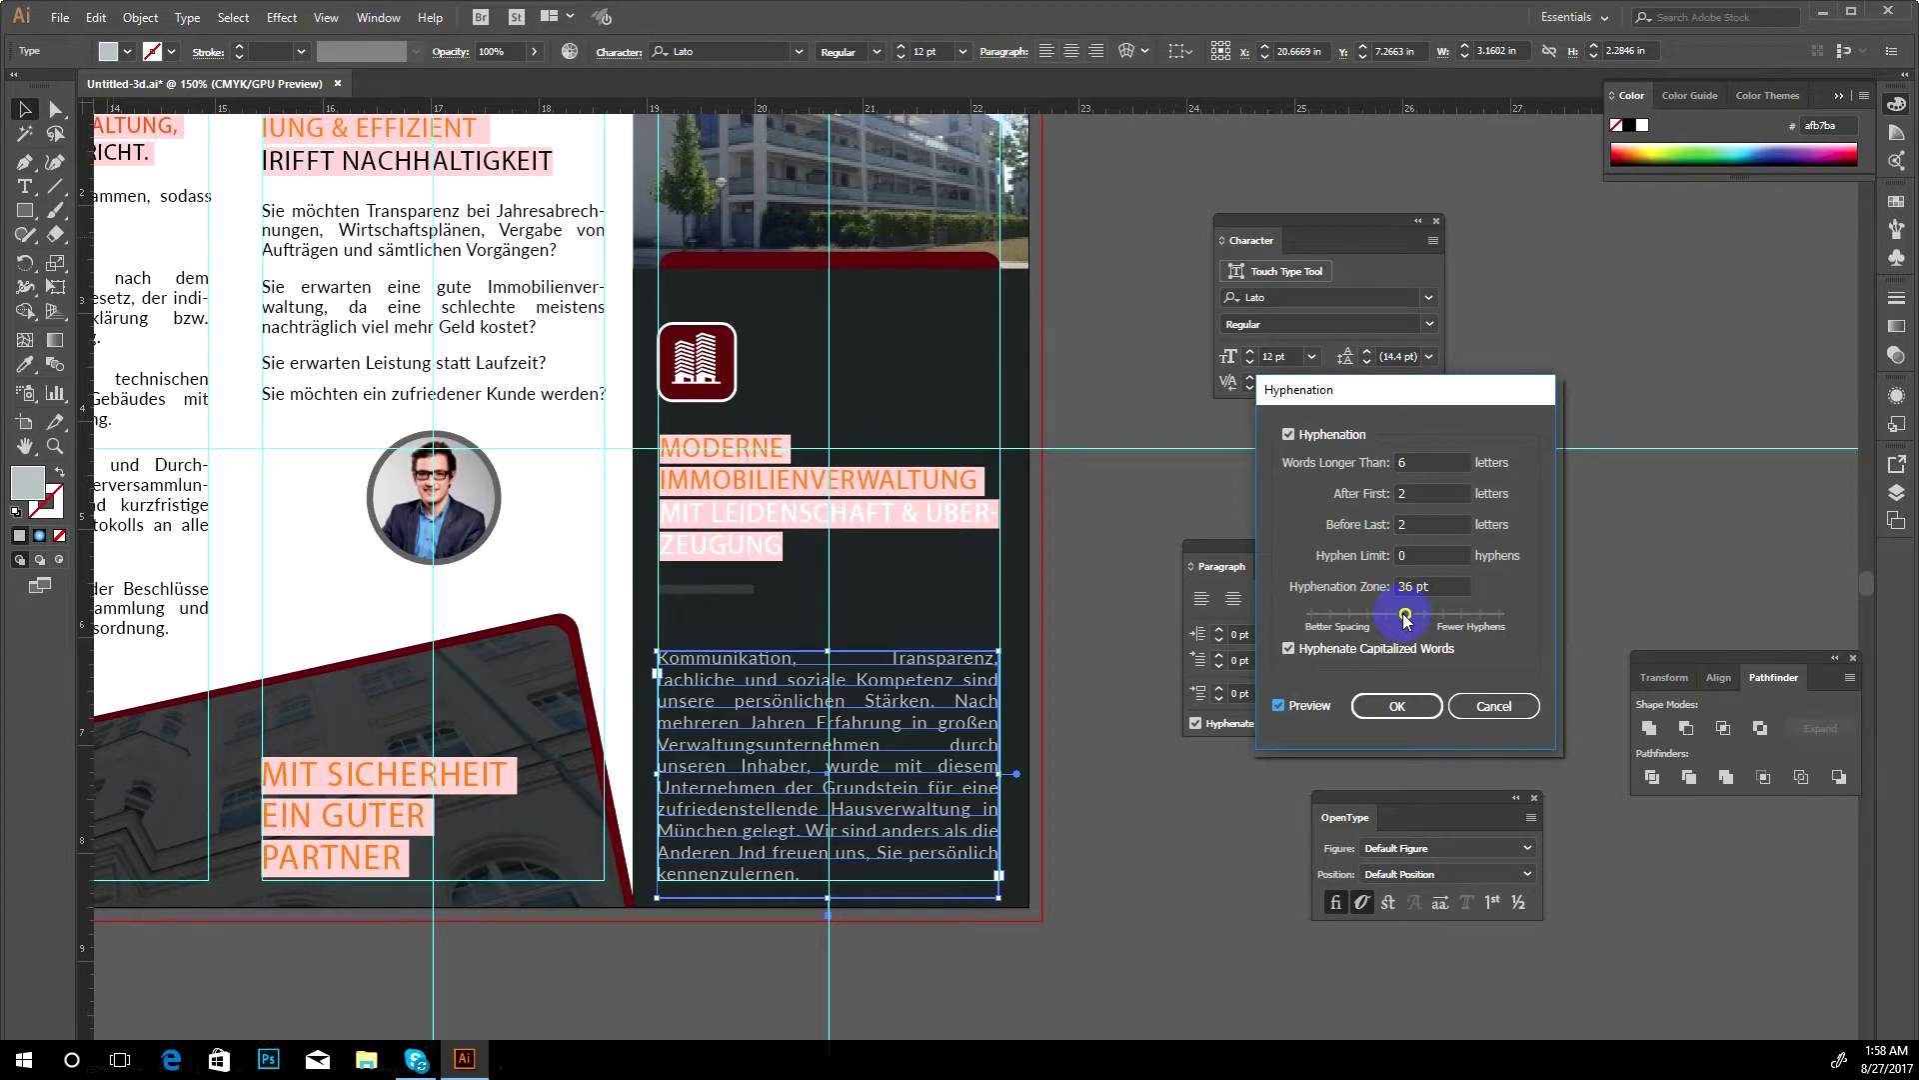
drag(1385, 618, 1365, 617)
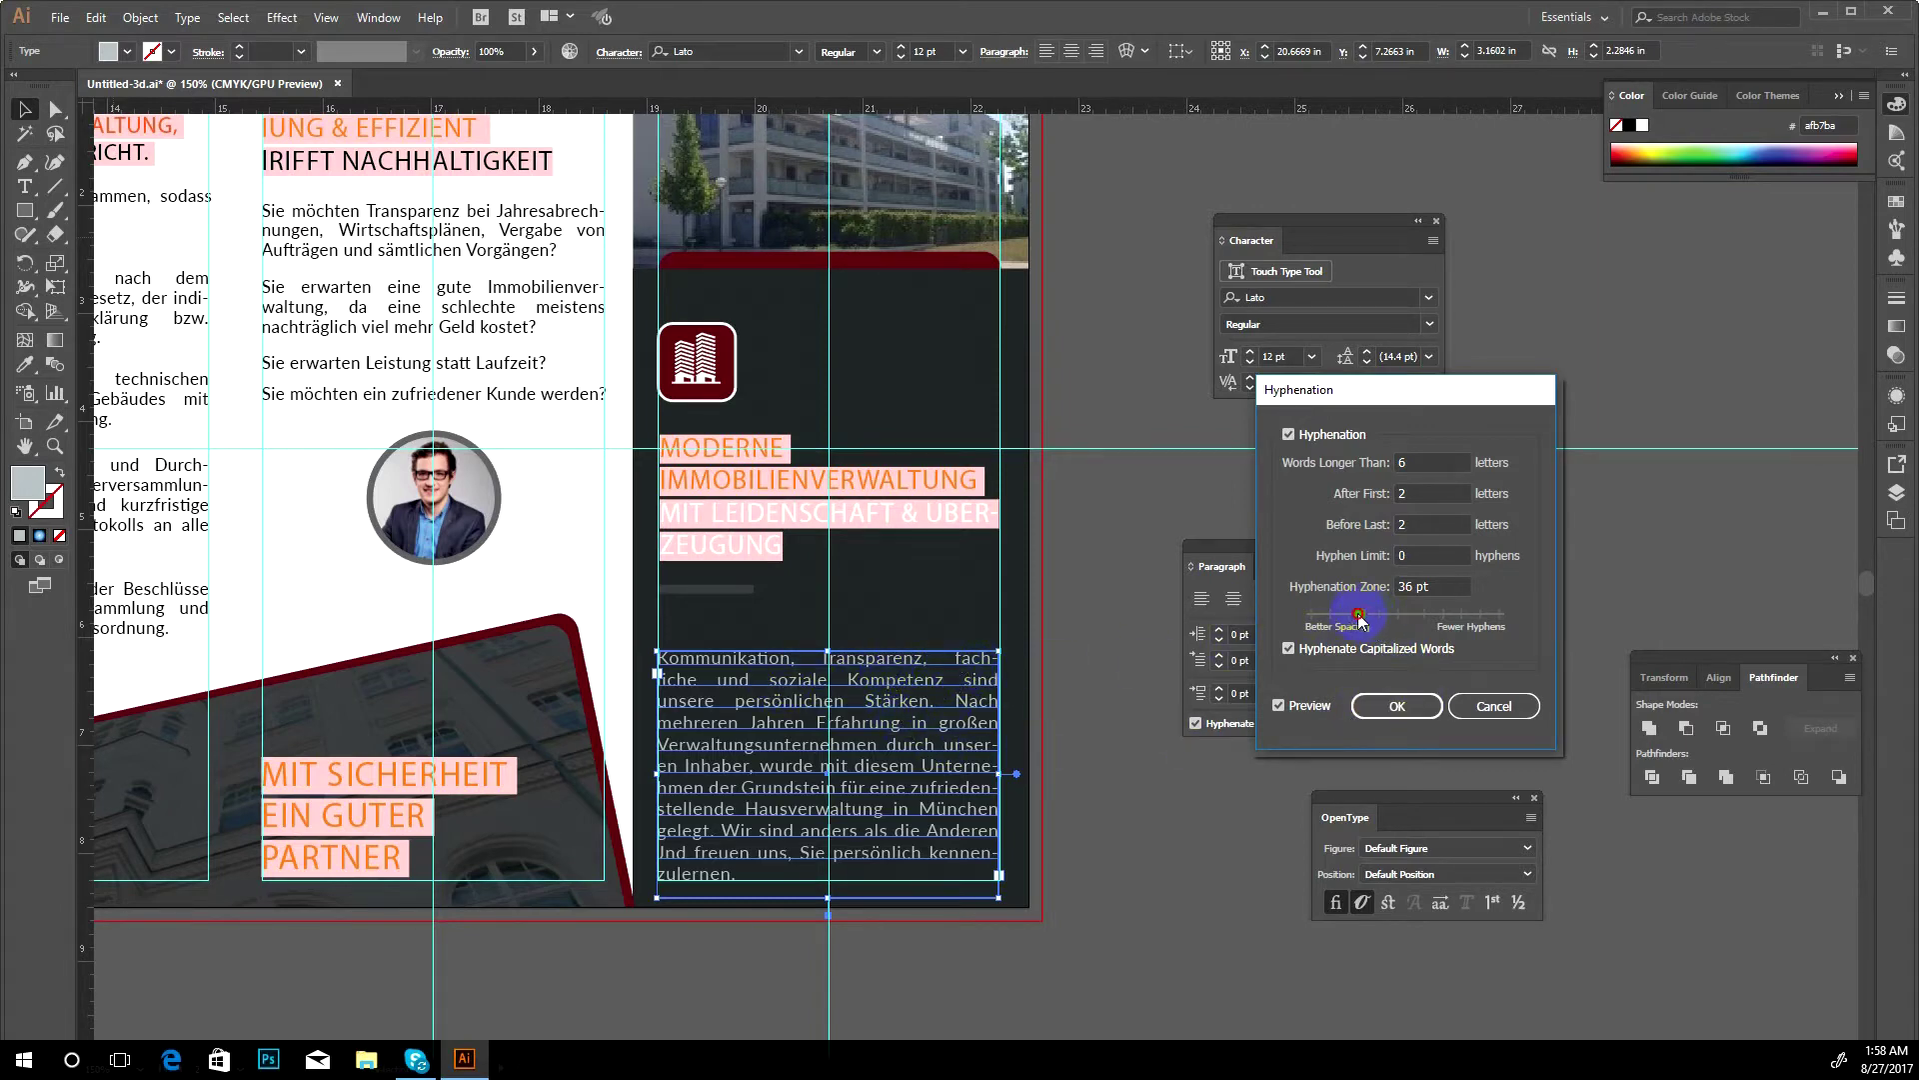
drag(1368, 625, 1388, 621)
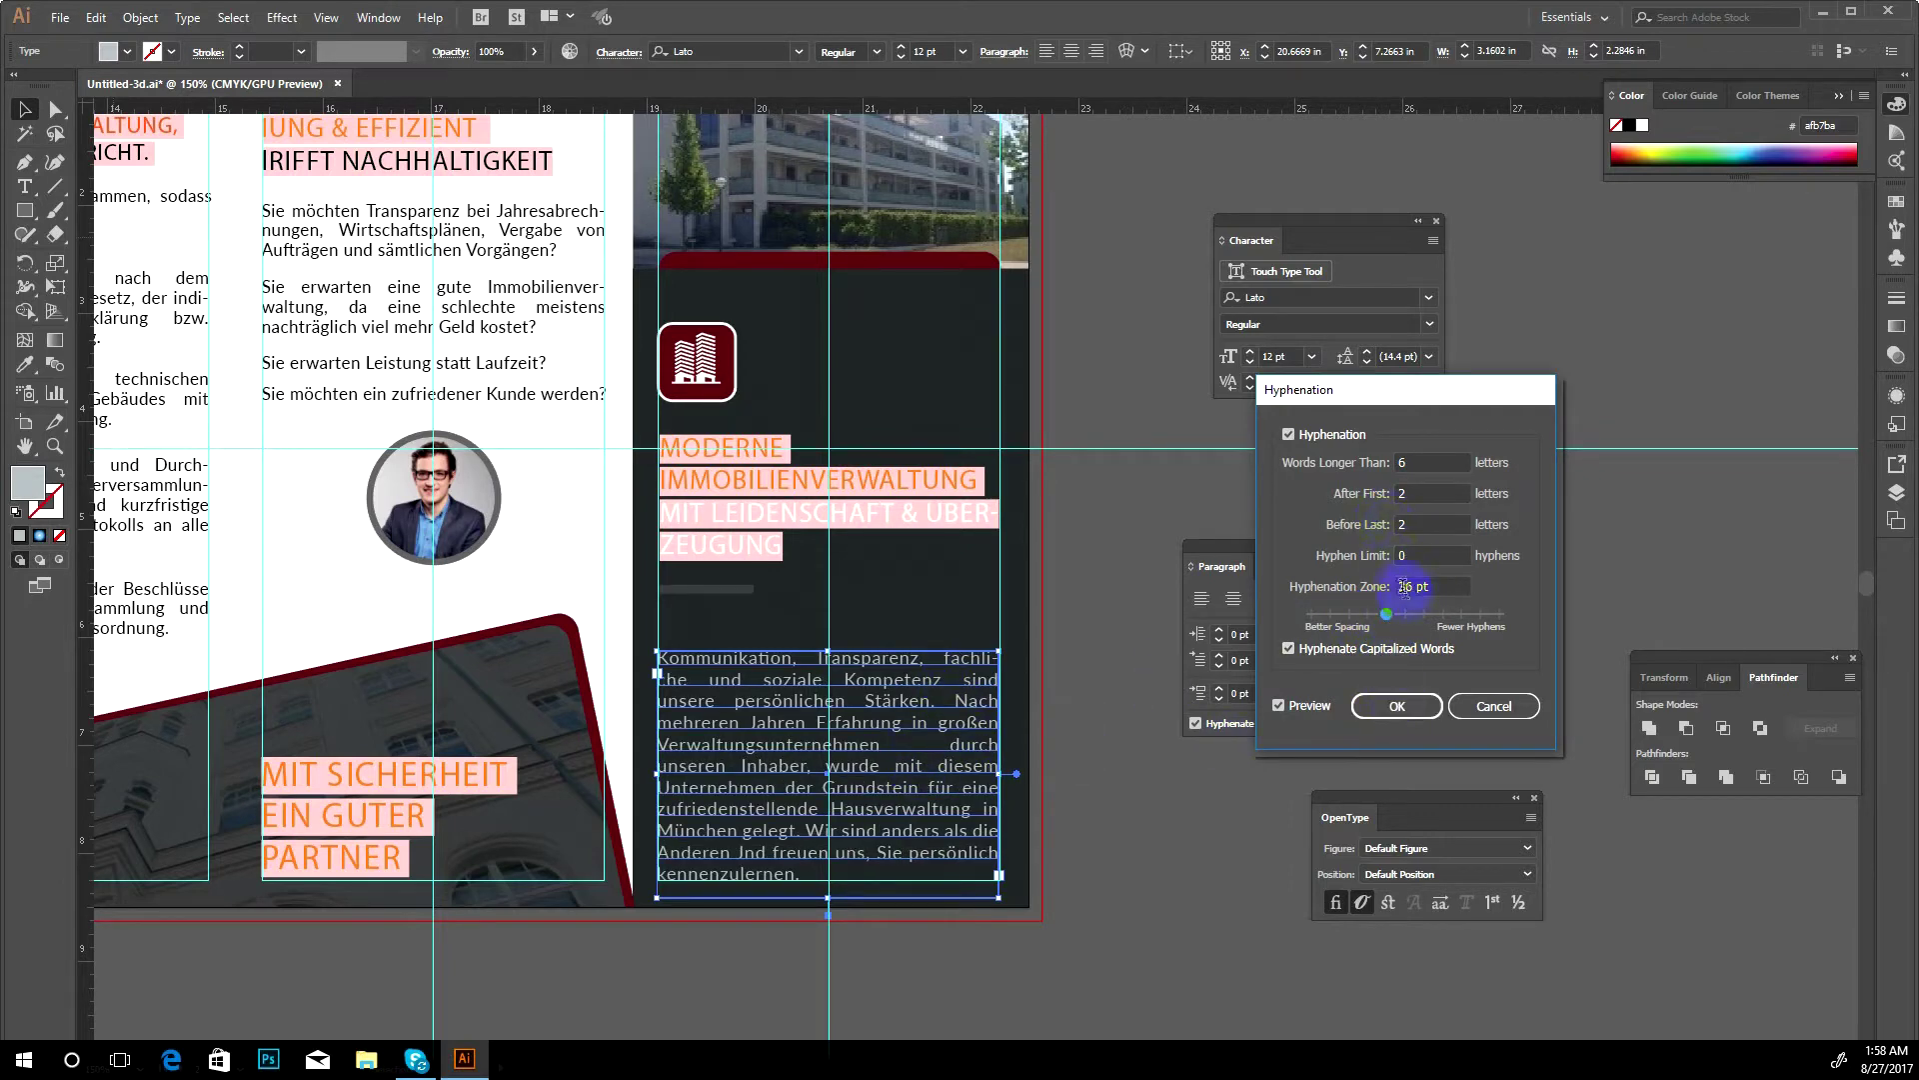
- Set Hyphen Limit to 1 and Before Last to 6 letters, and apply the hyphenation
click(1421, 555)
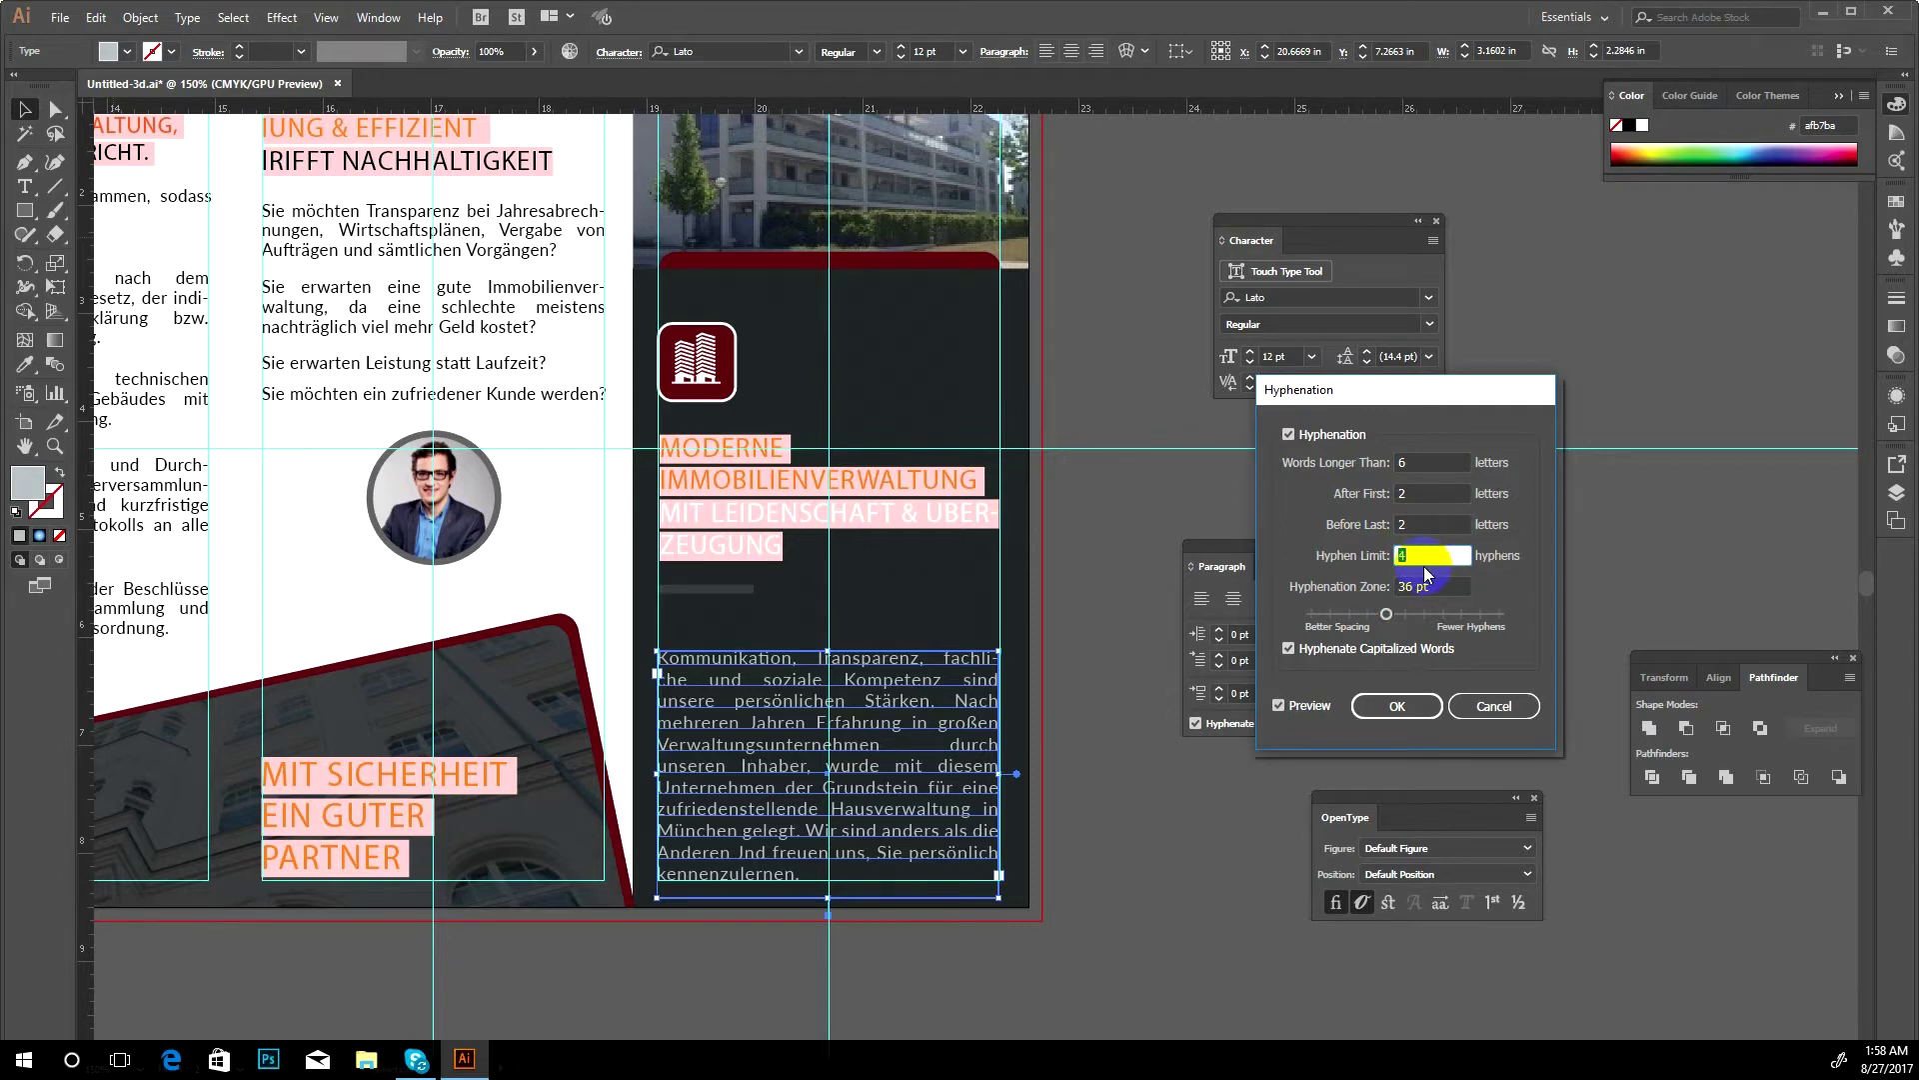
key(Down)
click(1417, 524)
key(Up)
key(Up)
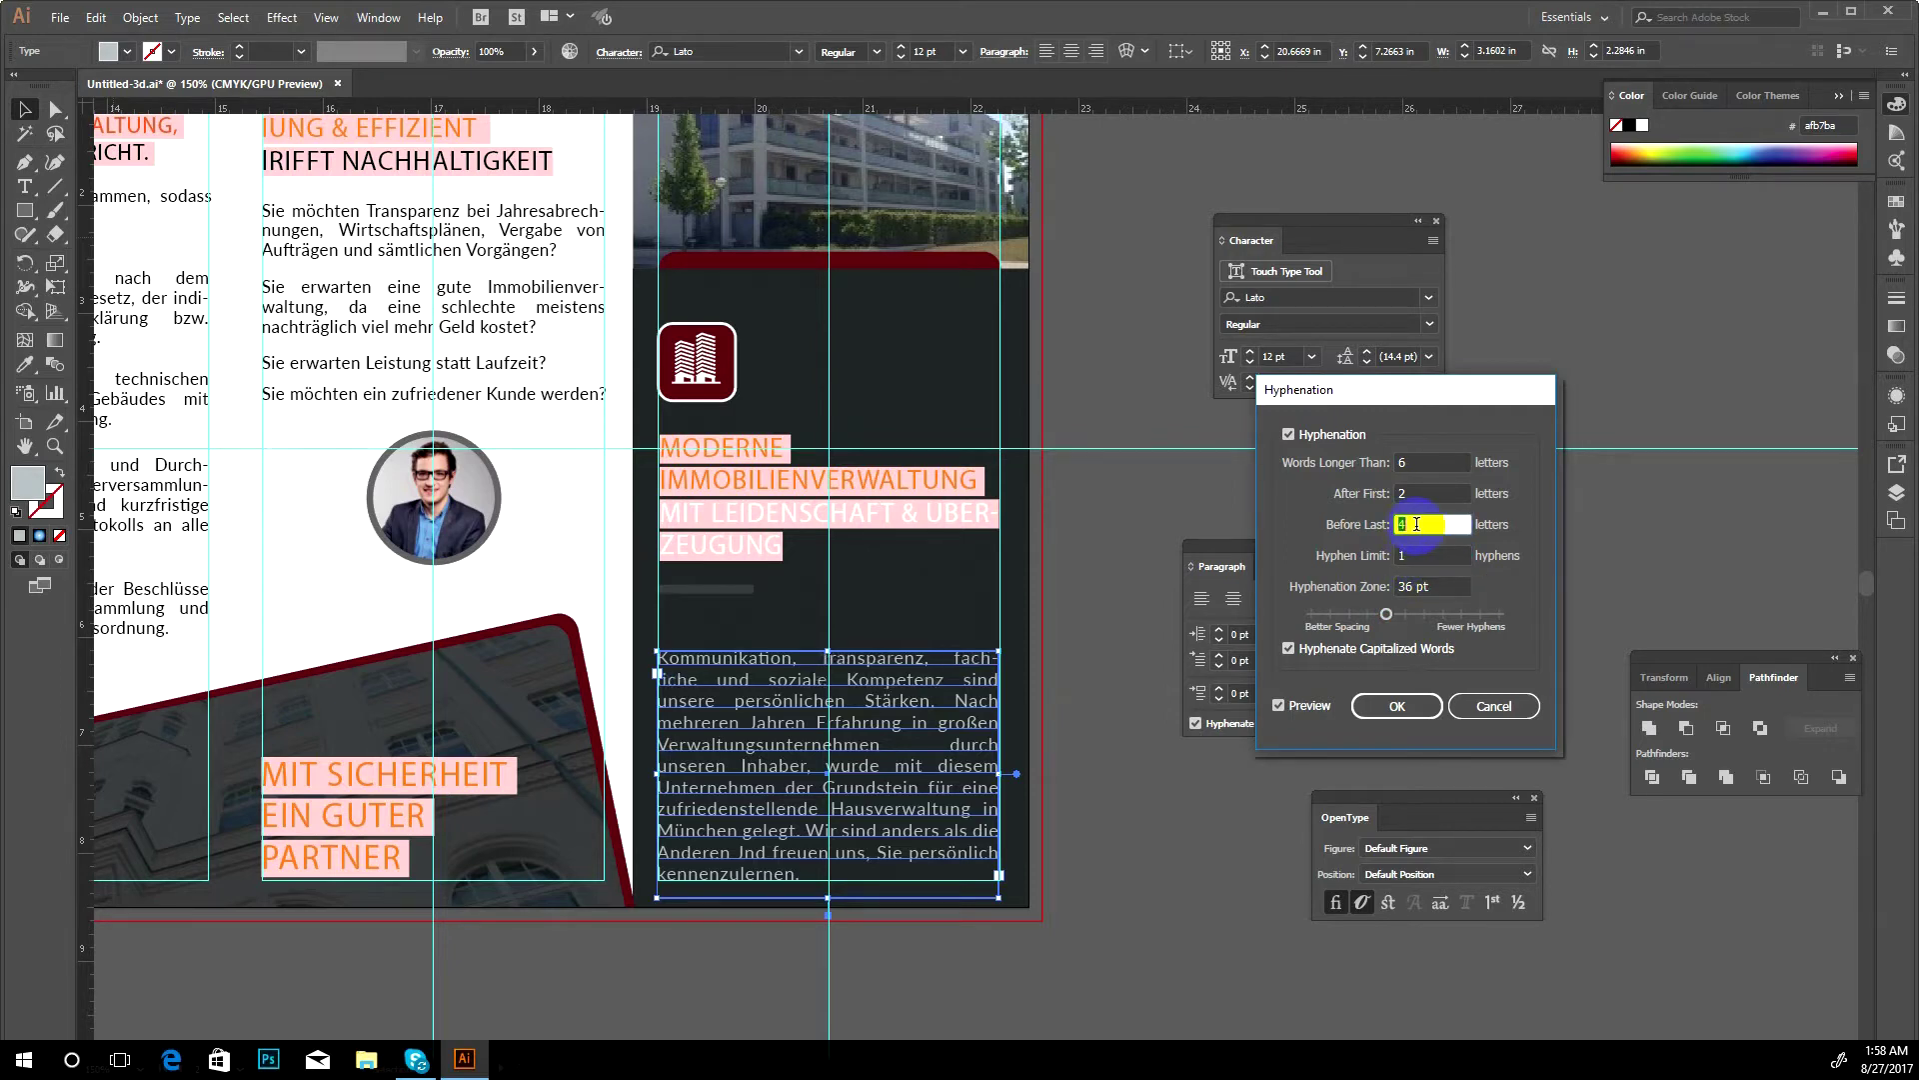
key(Down)
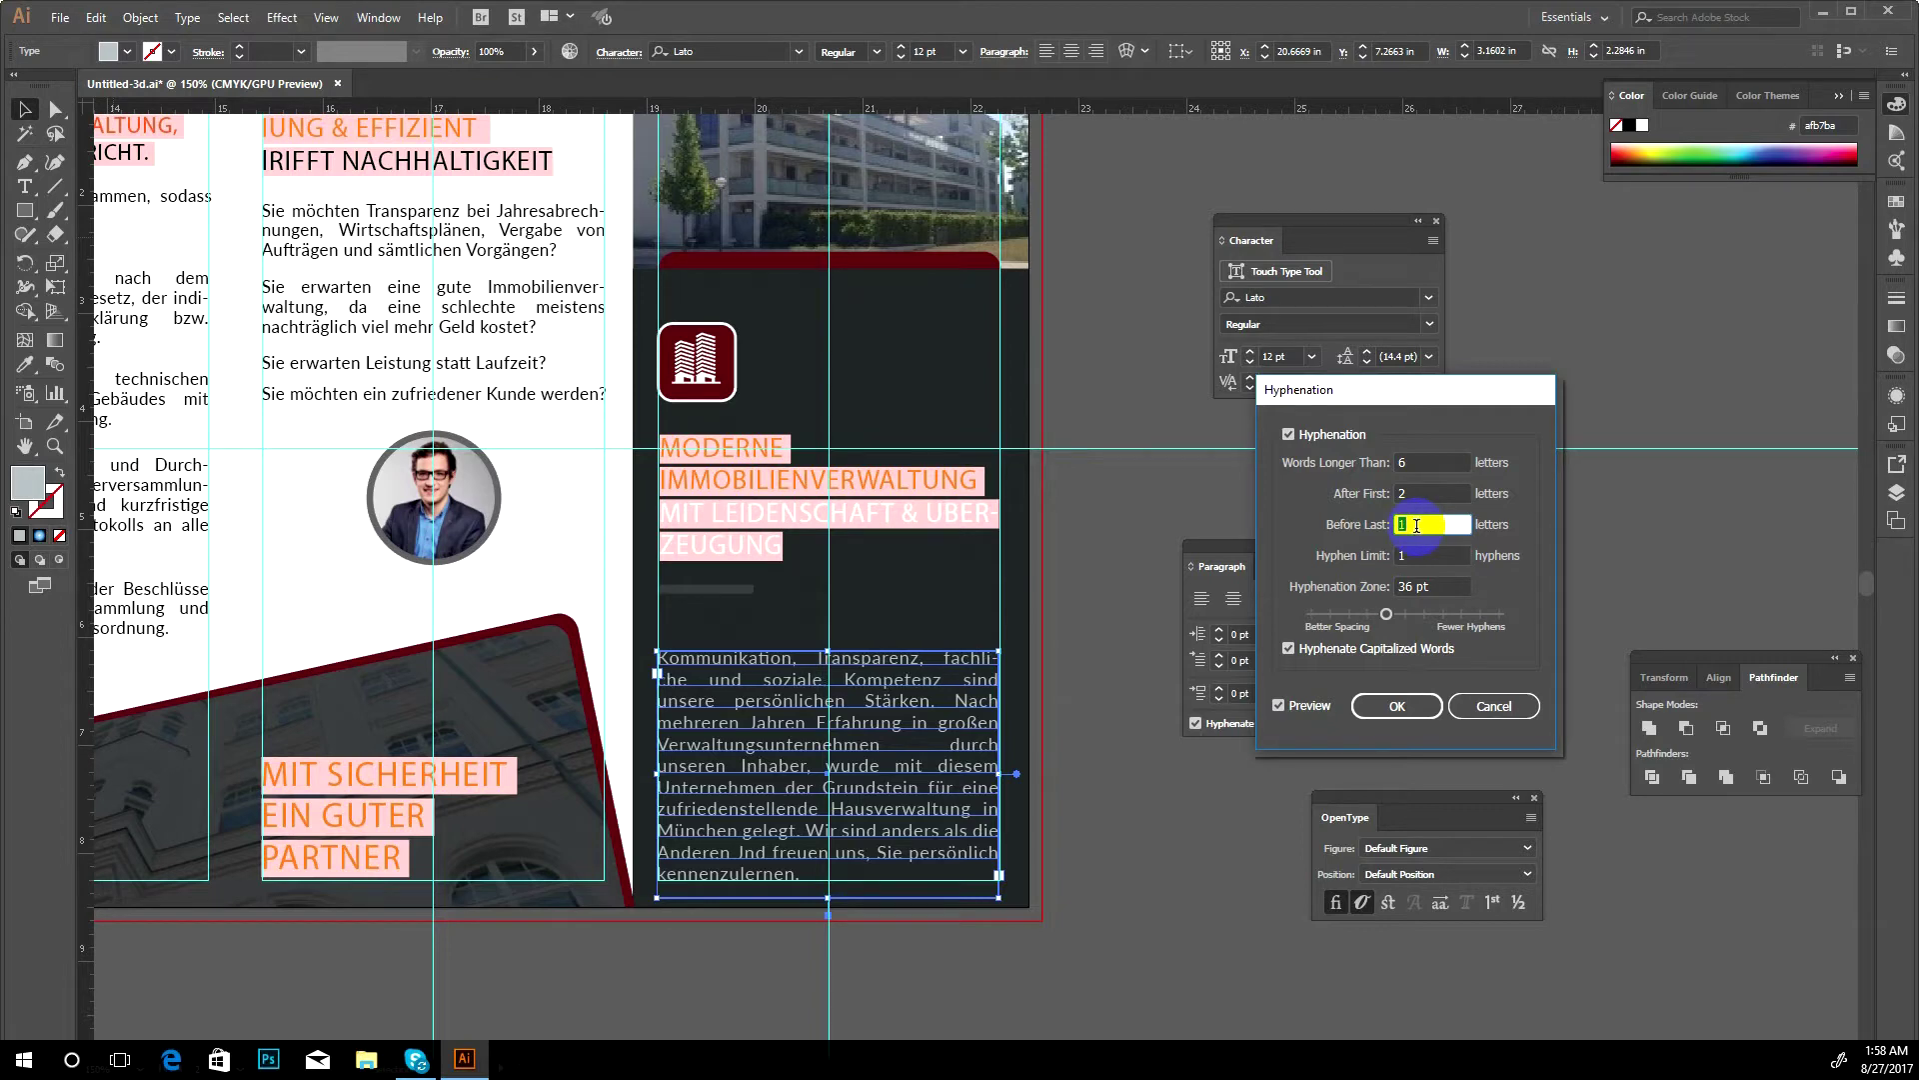
key(Up)
key(Up)
key(Up)
key(Up)
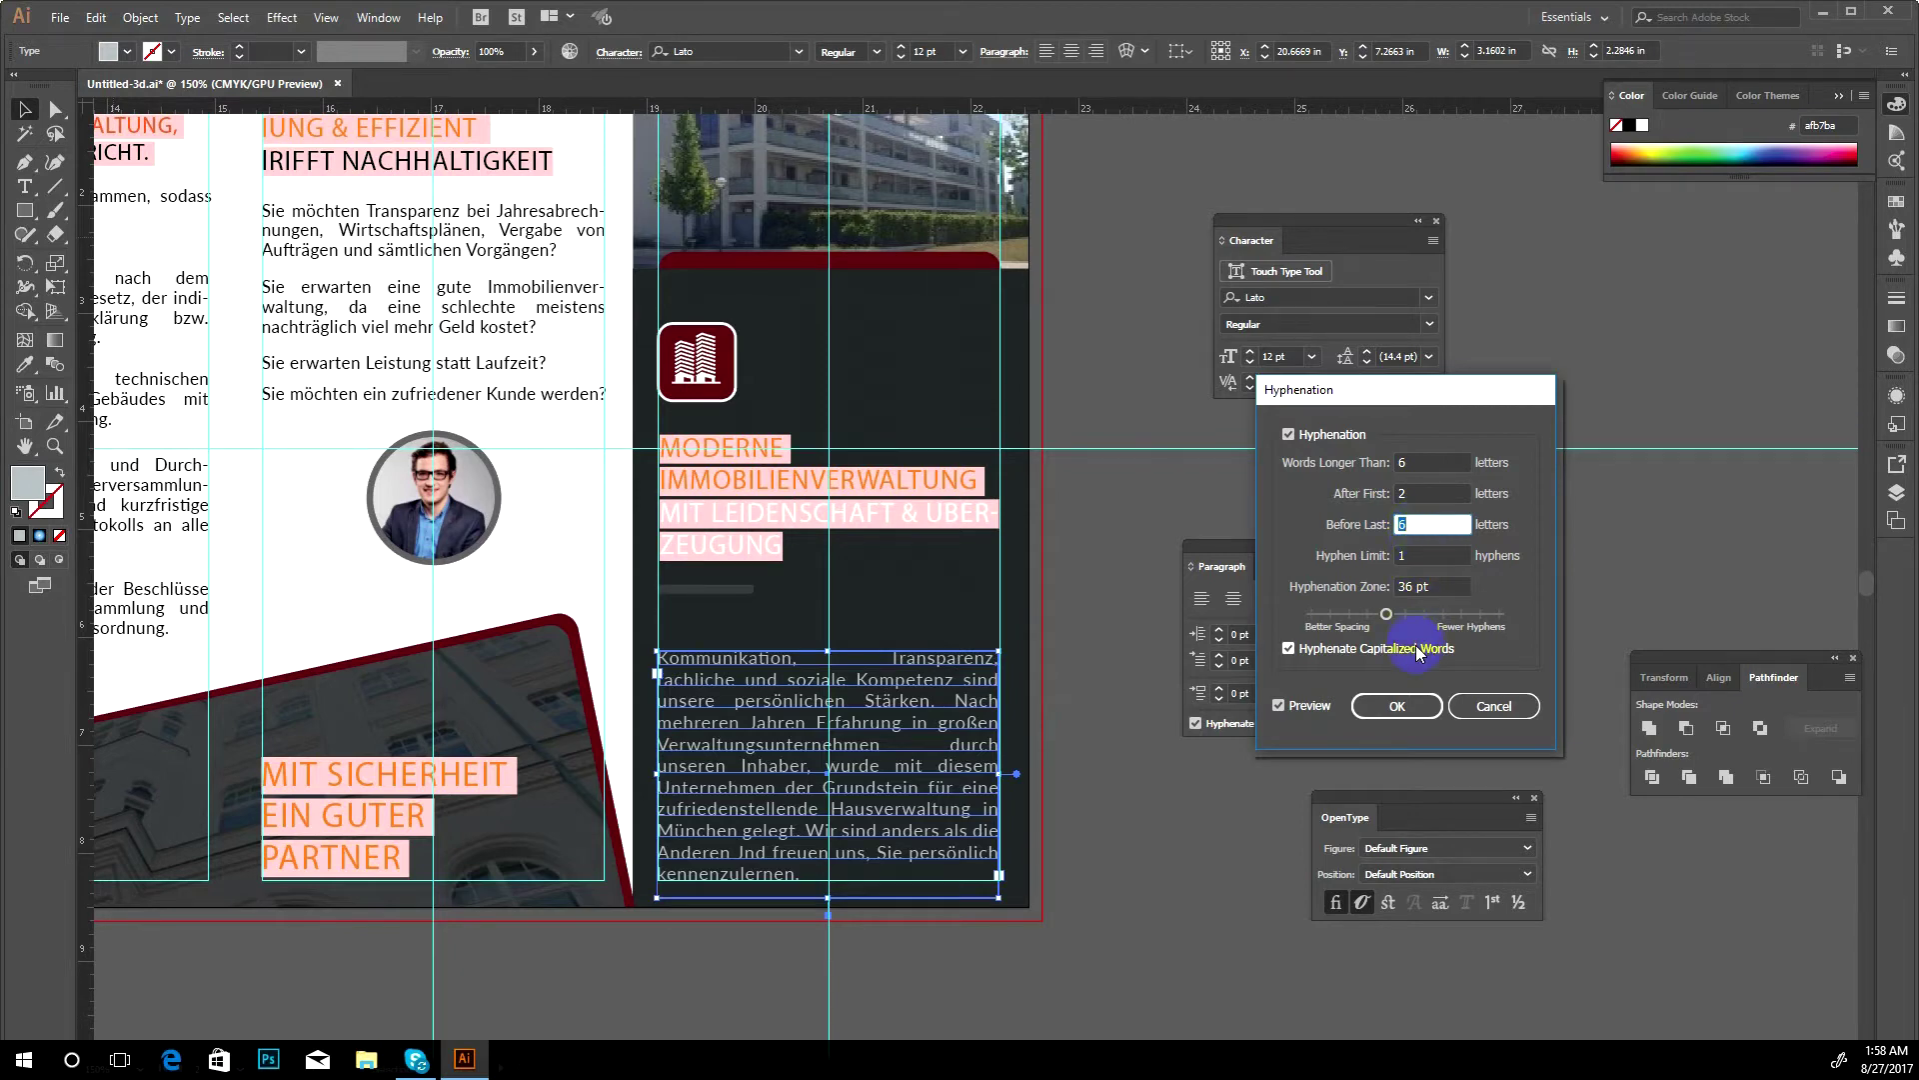
click(1421, 490)
text(1)
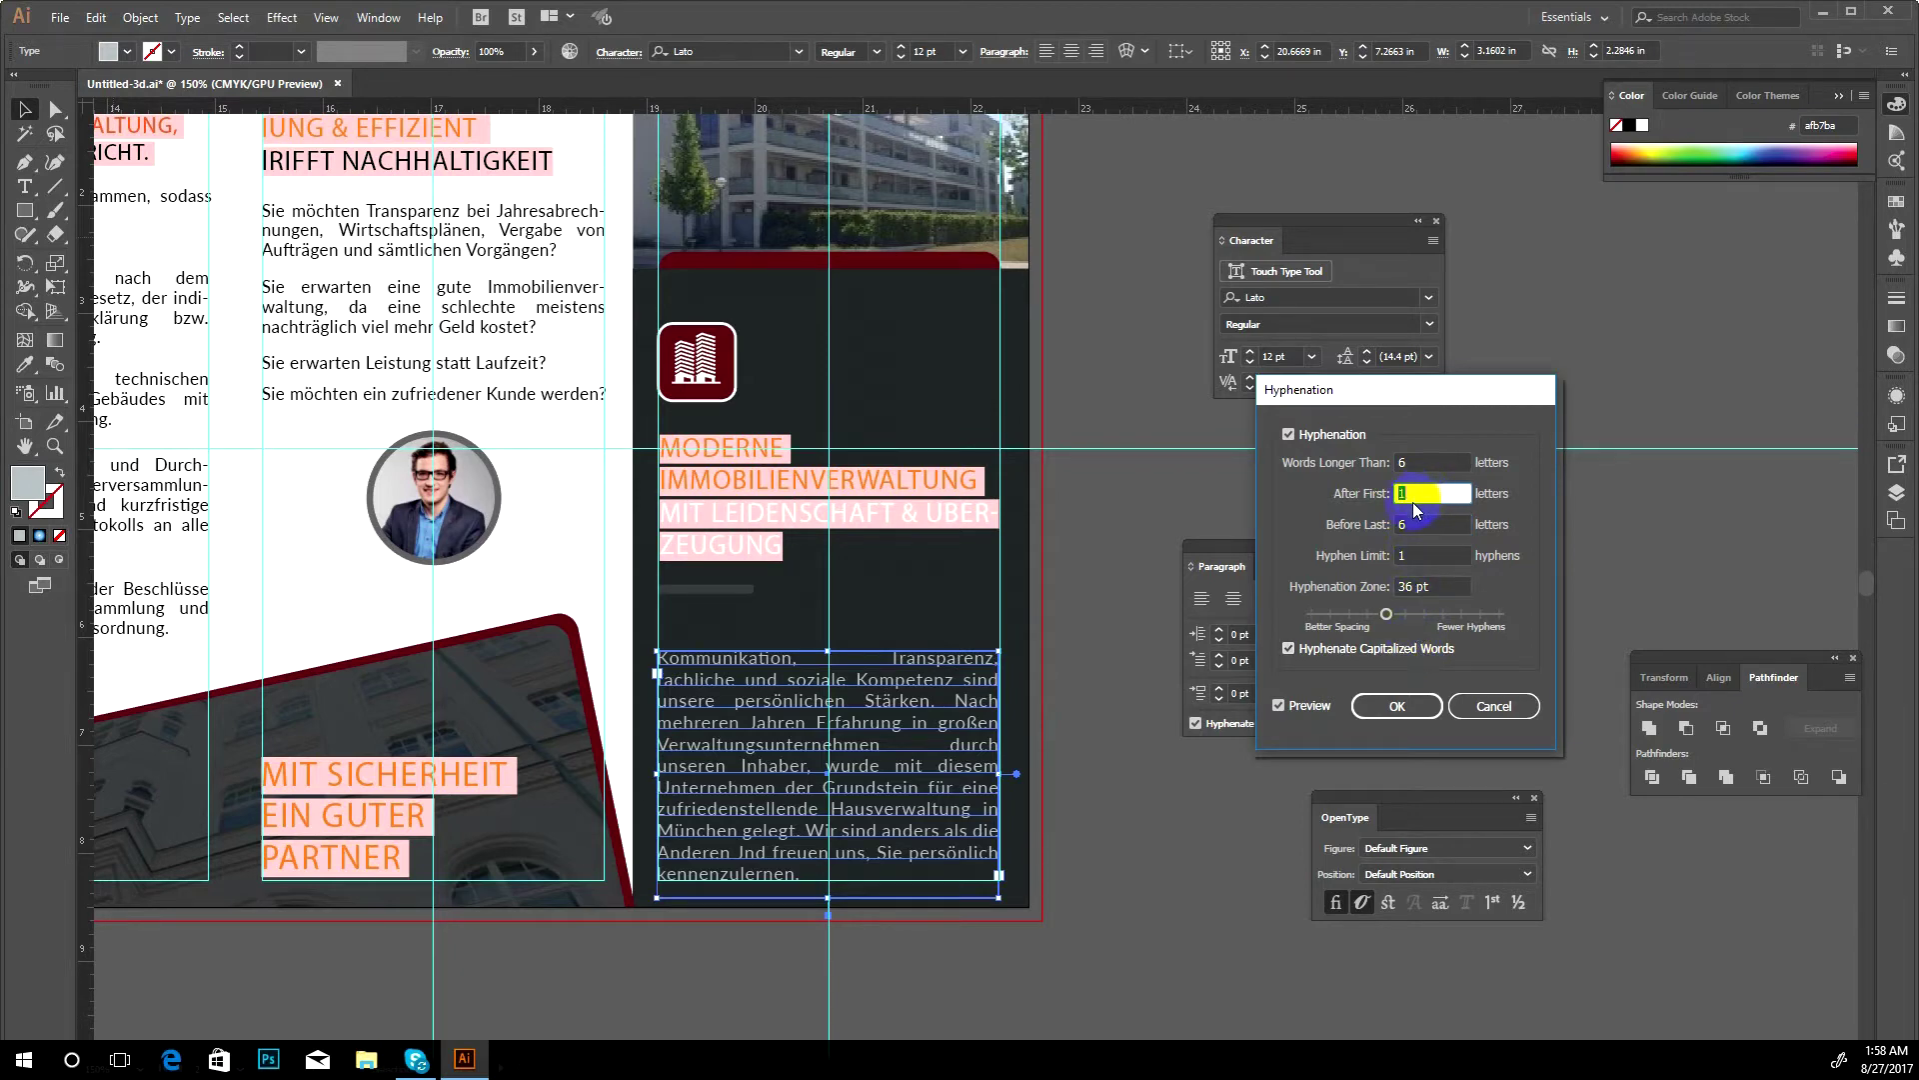
click(1397, 710)
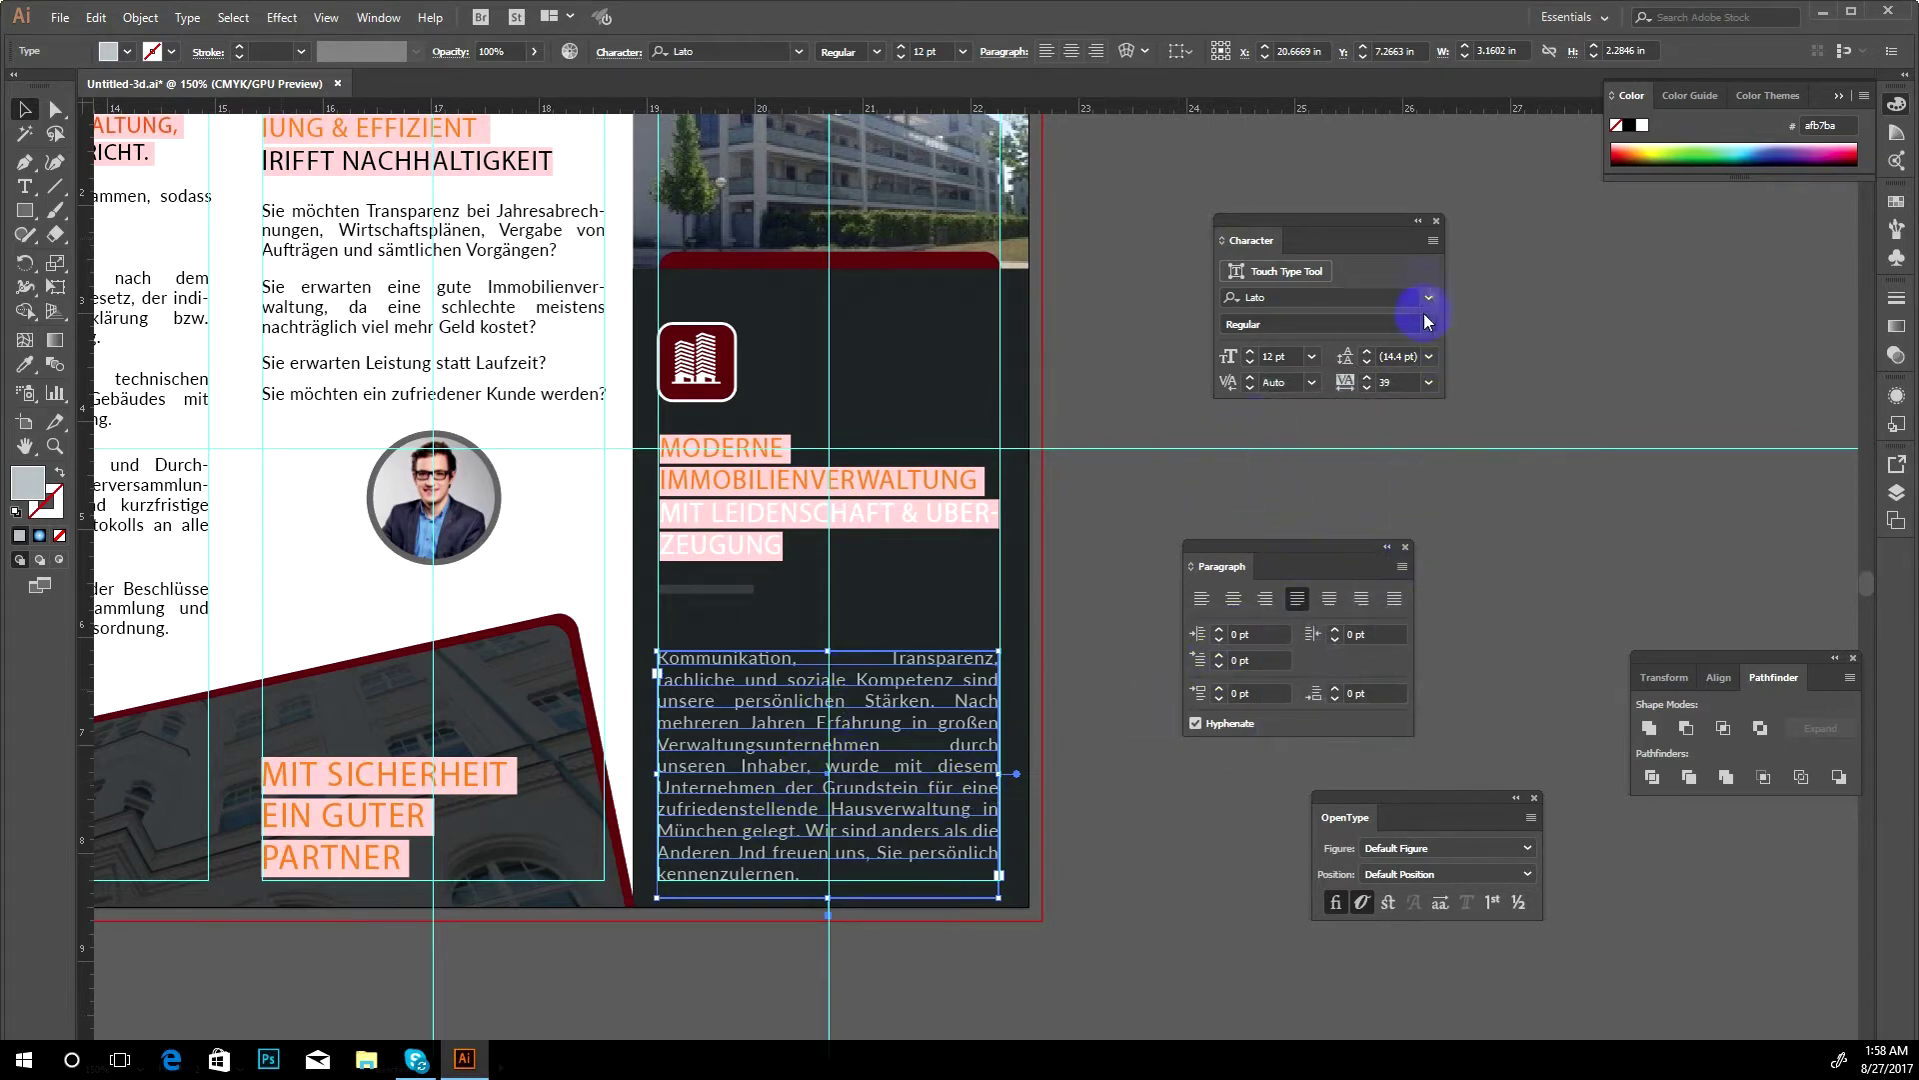
click(1401, 568)
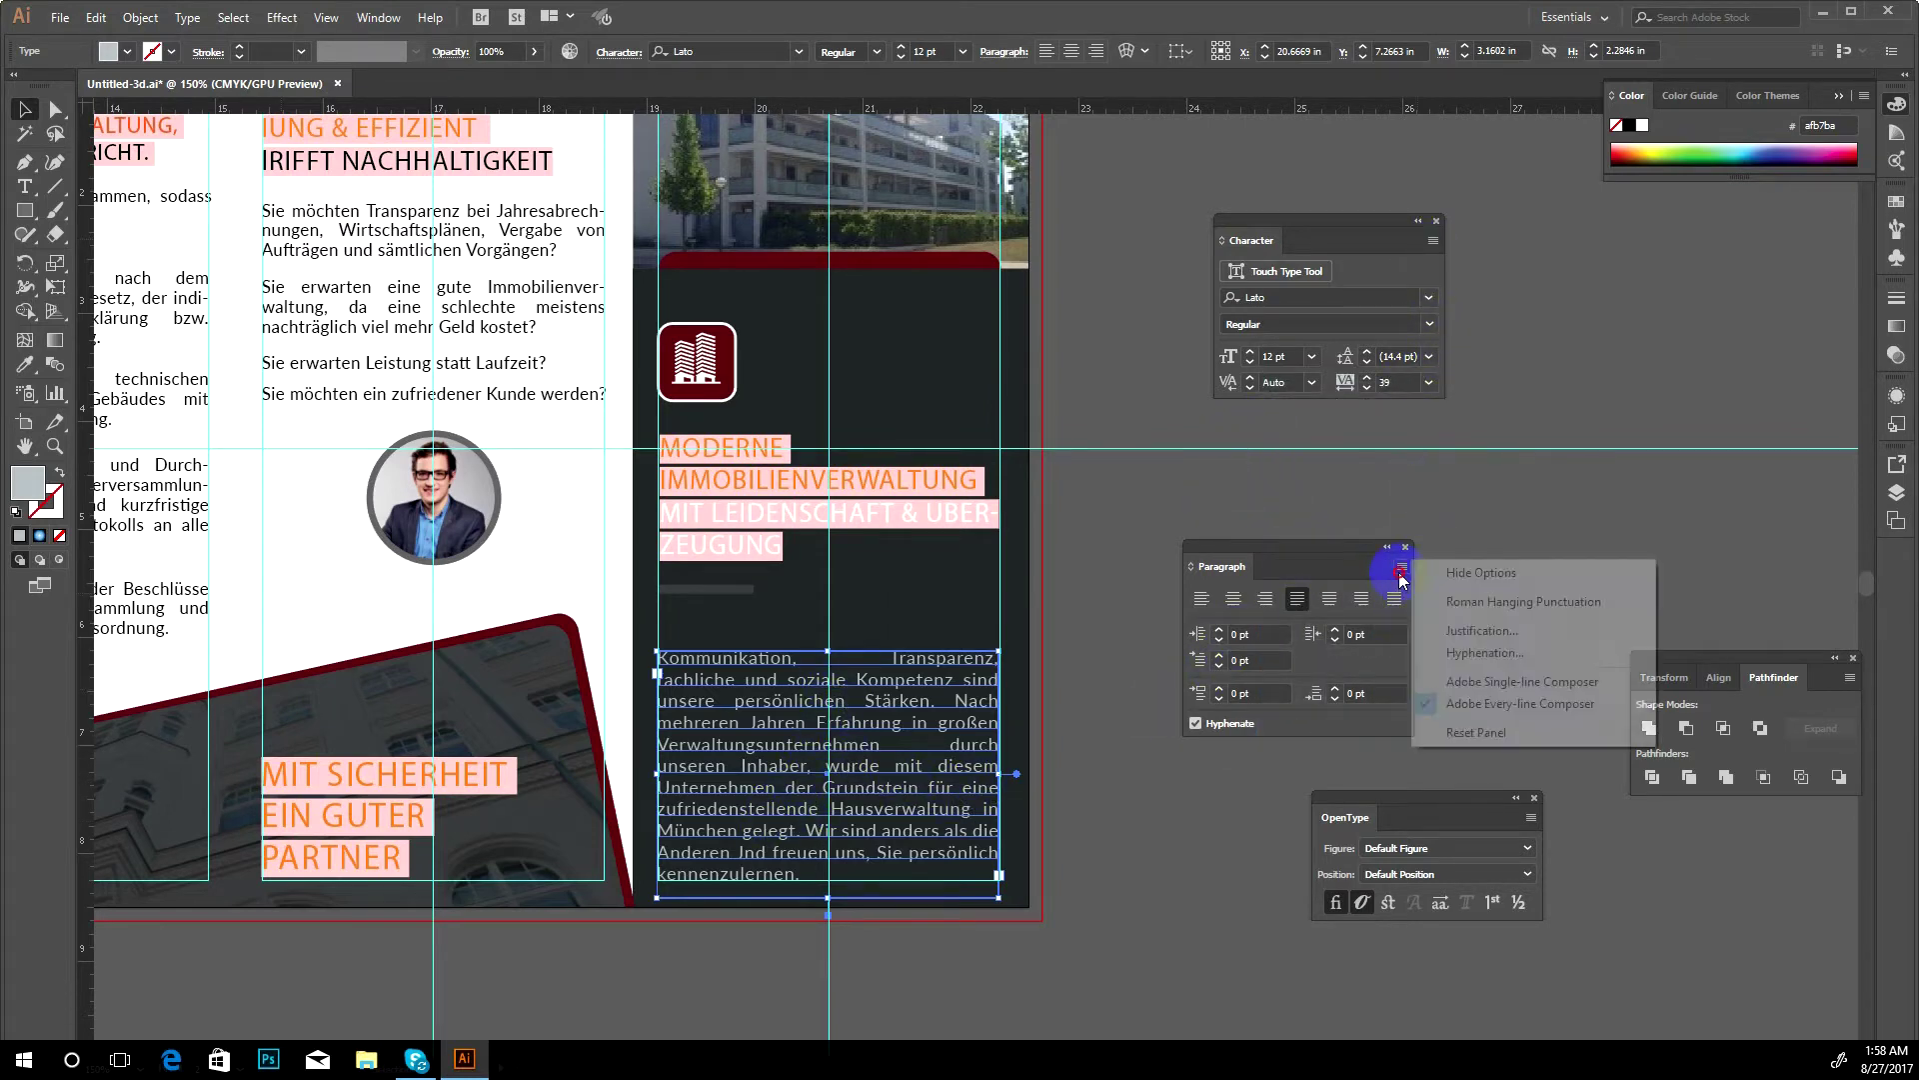
- In Justification settings with Preview on, lower the minimum word spacing to 7%
click(1470, 630)
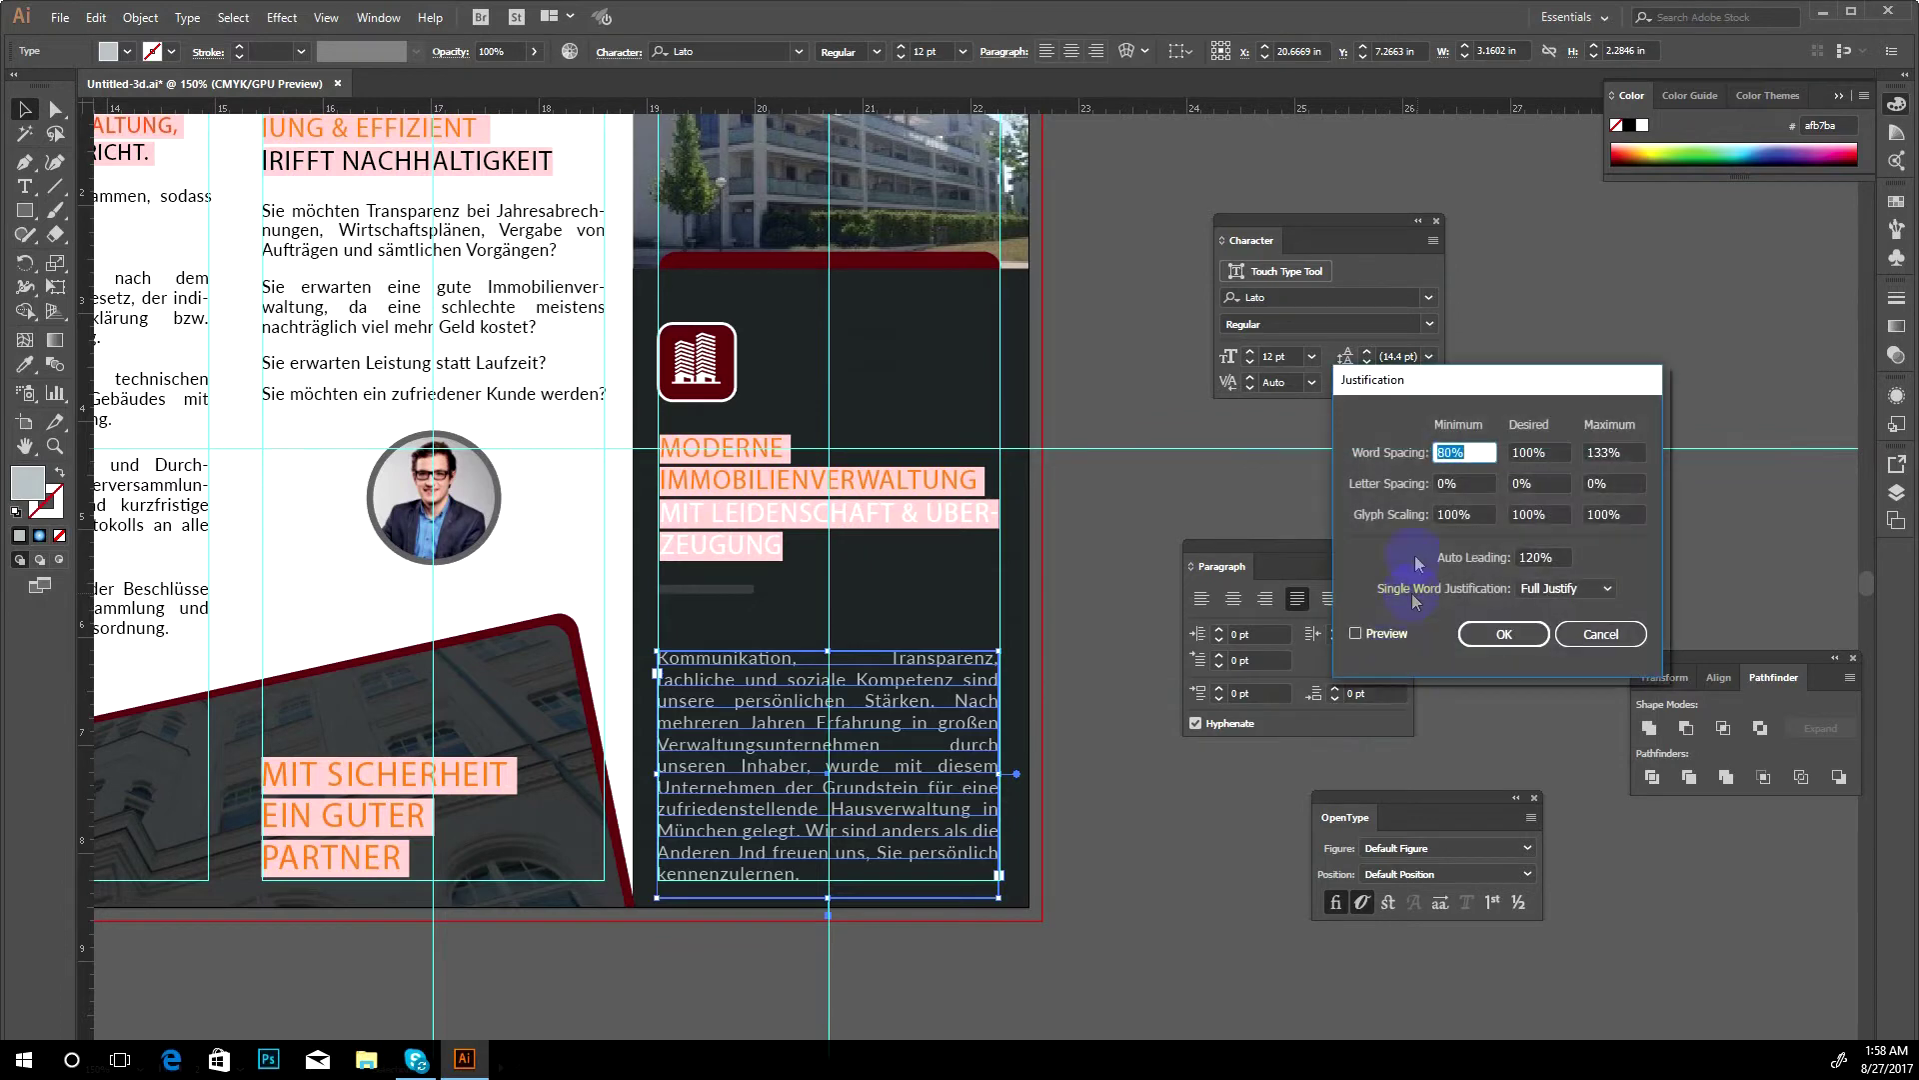
click(1357, 633)
click(1445, 454)
double_click(1451, 451)
drag(1452, 450, 1457, 468)
key(Down)
key(Down)
key(Down)
key(Down)
key(Down)
key(Down)
key(Down)
key(Down)
key(Down)
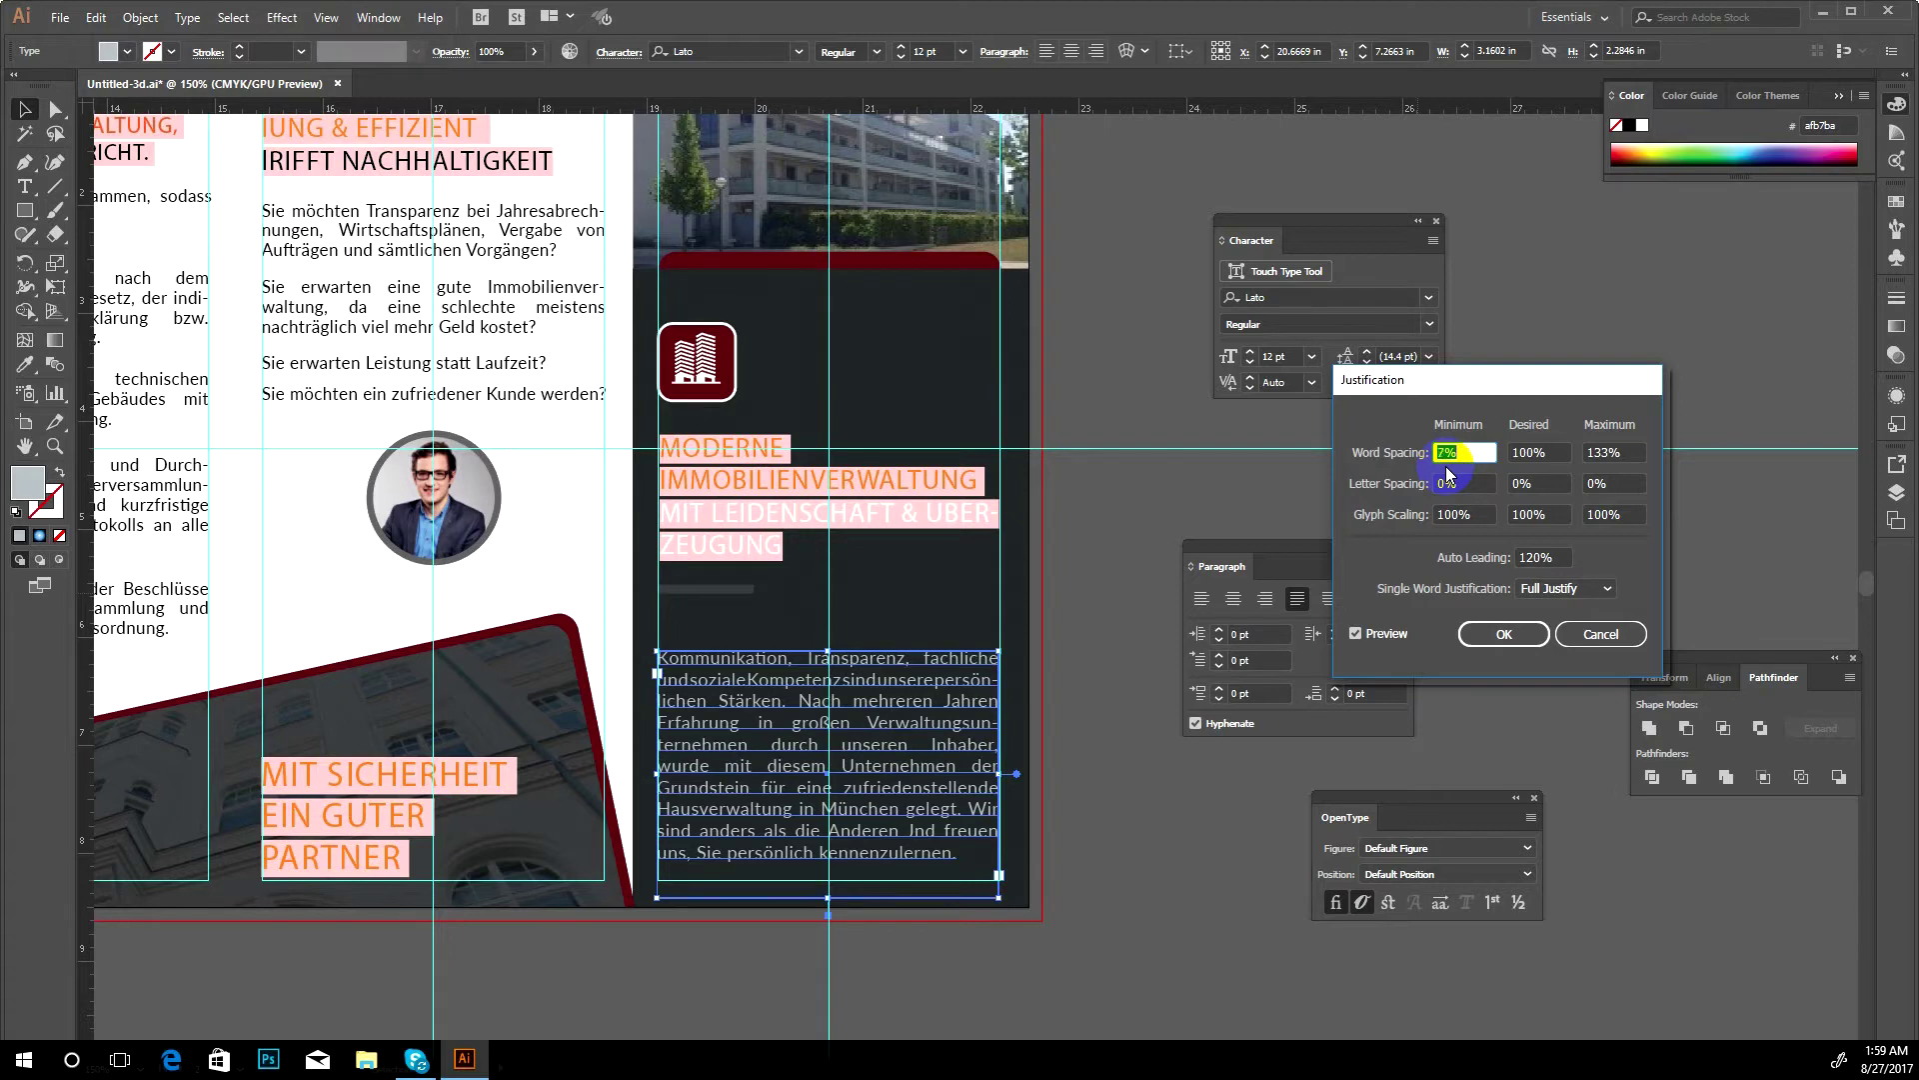
key(Down)
key(Down)
key(Down)
key(Down)
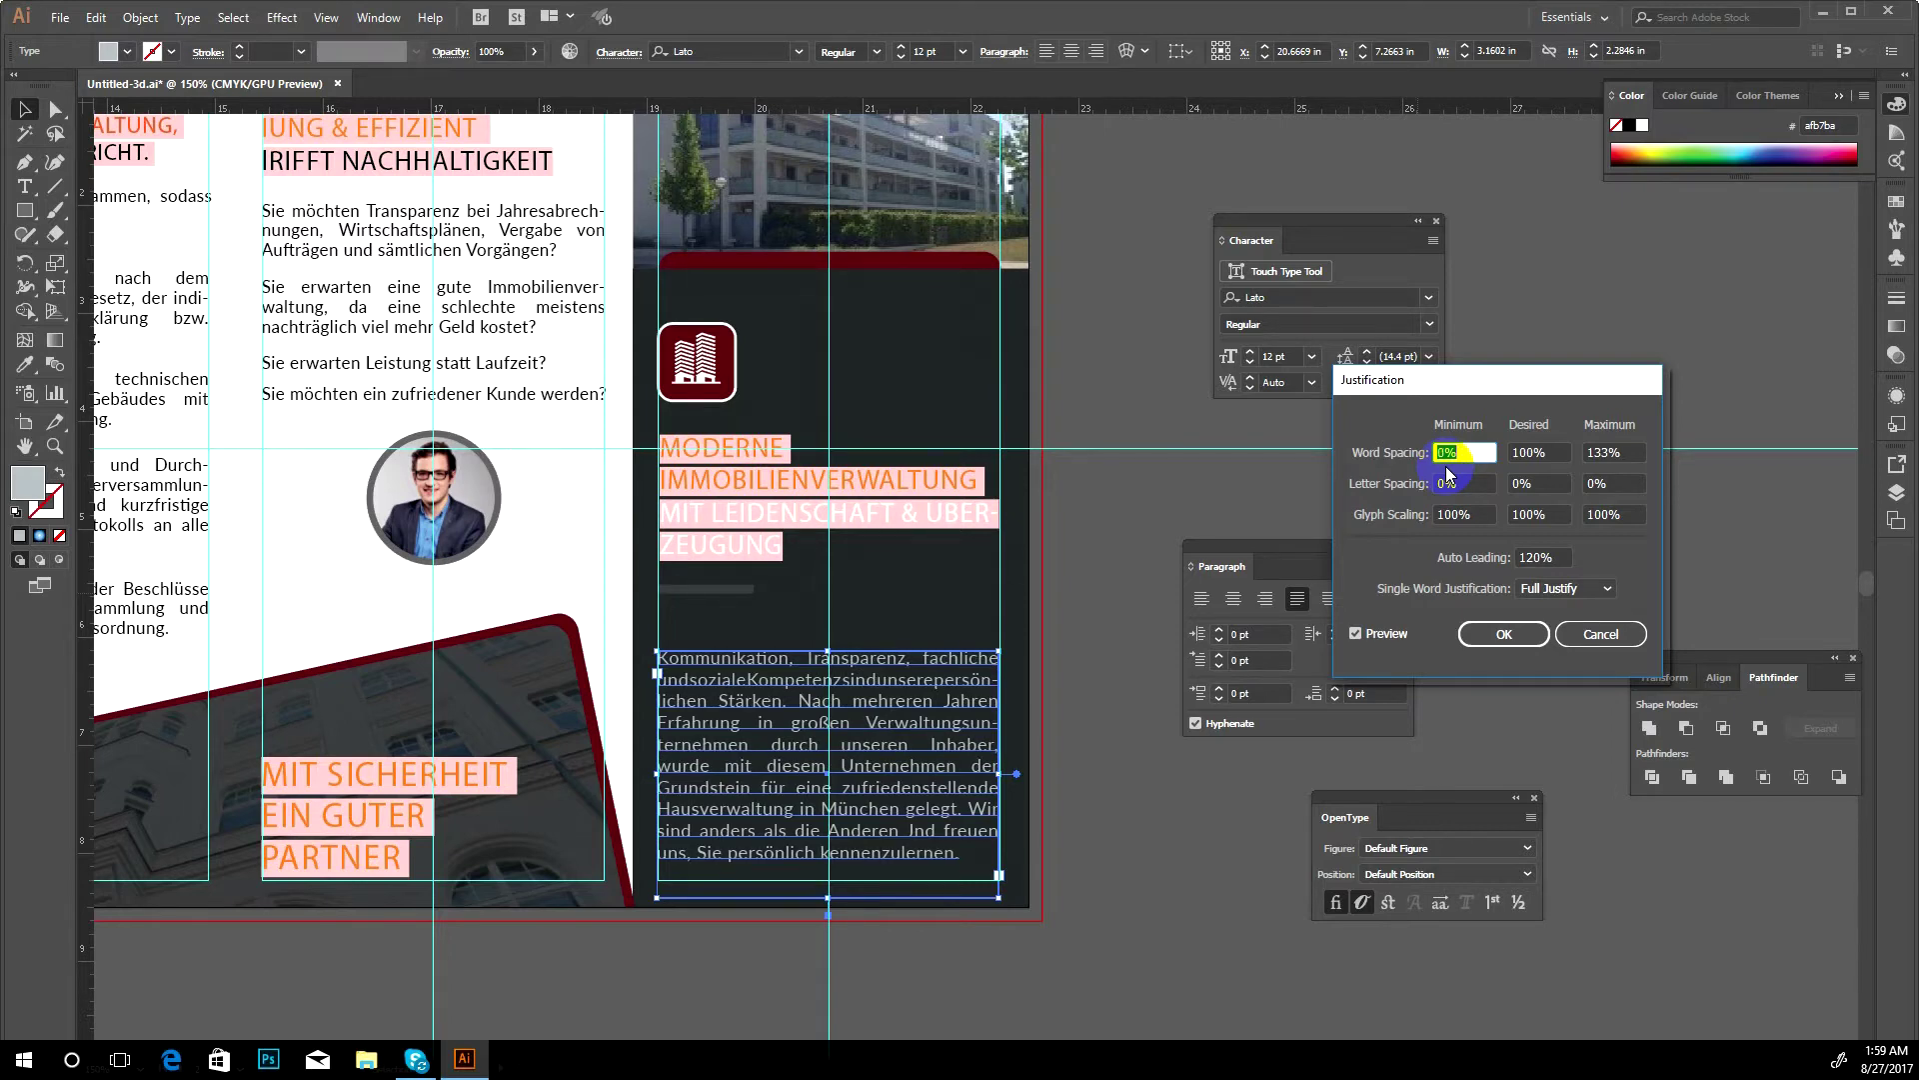
key(Up)
key(Up)
key(Up)
key(Up)
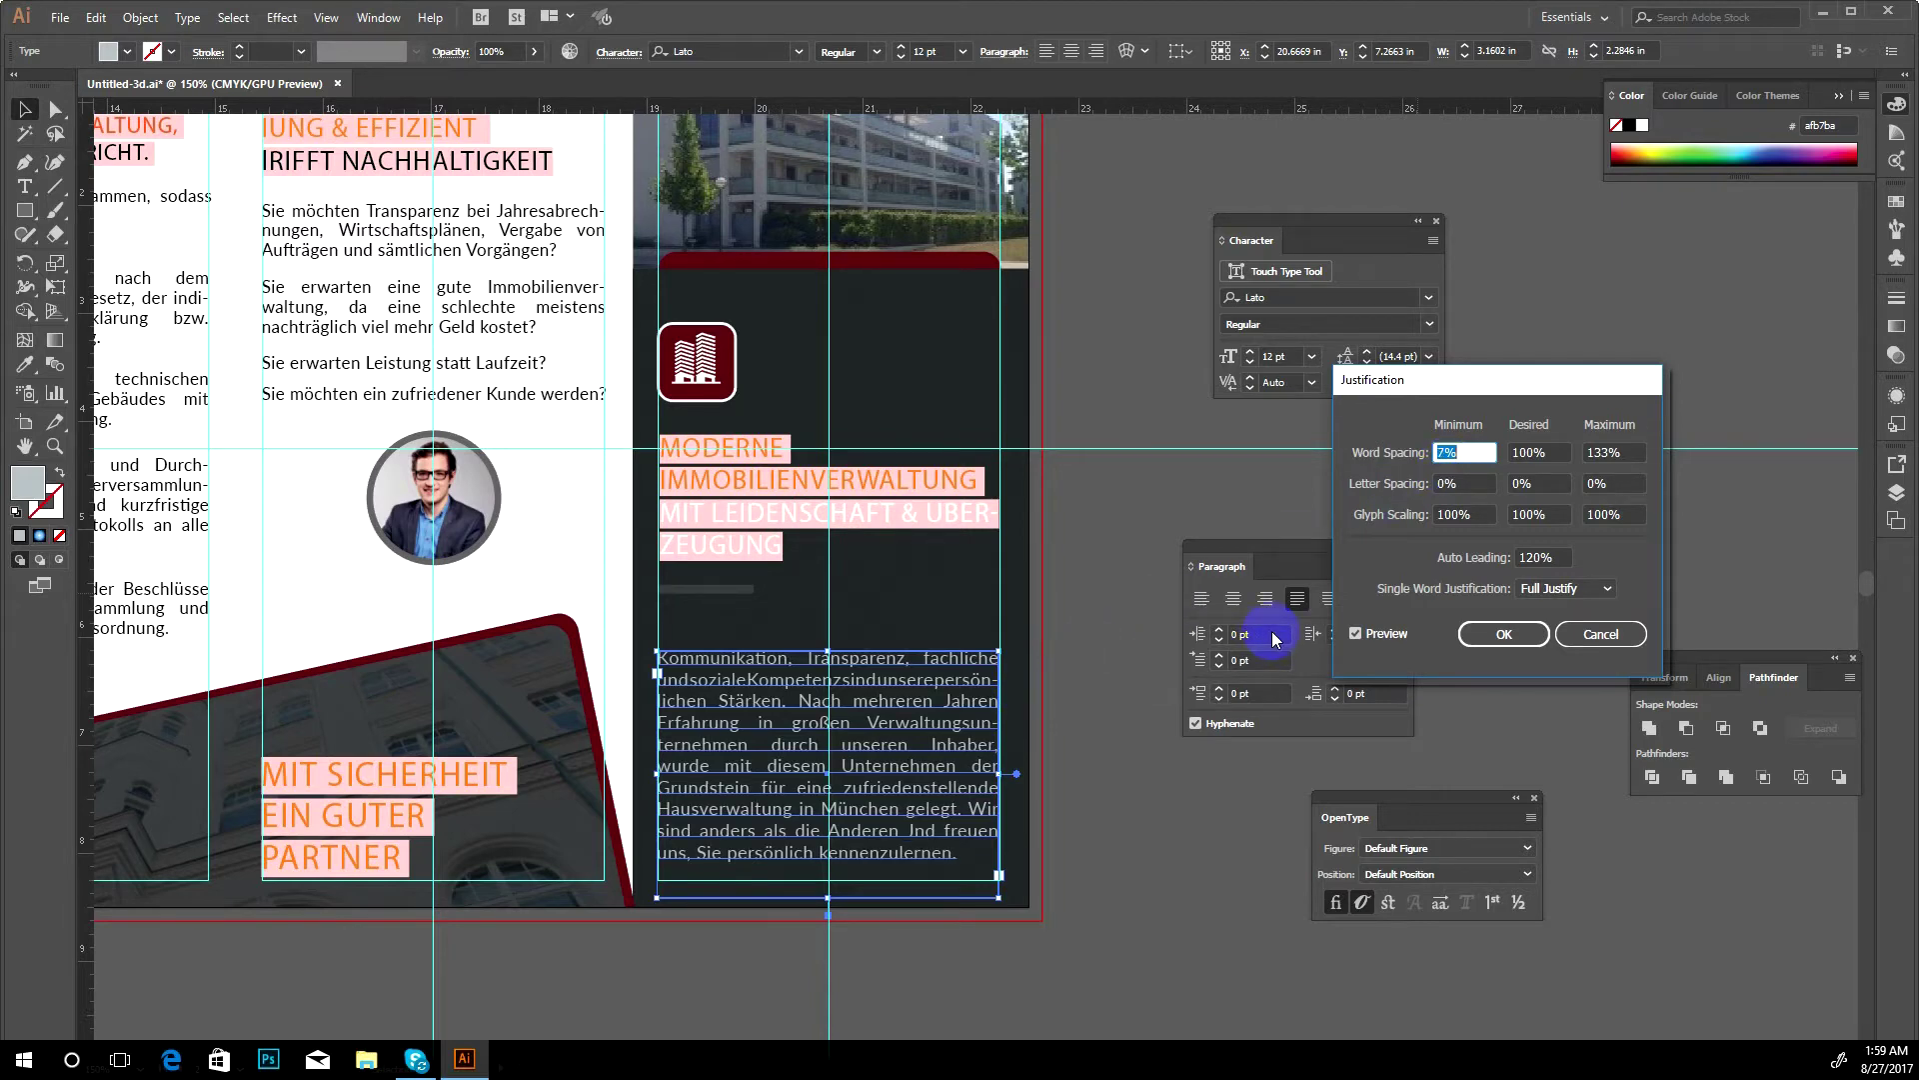
key(Up)
key(Up)
key(Up)
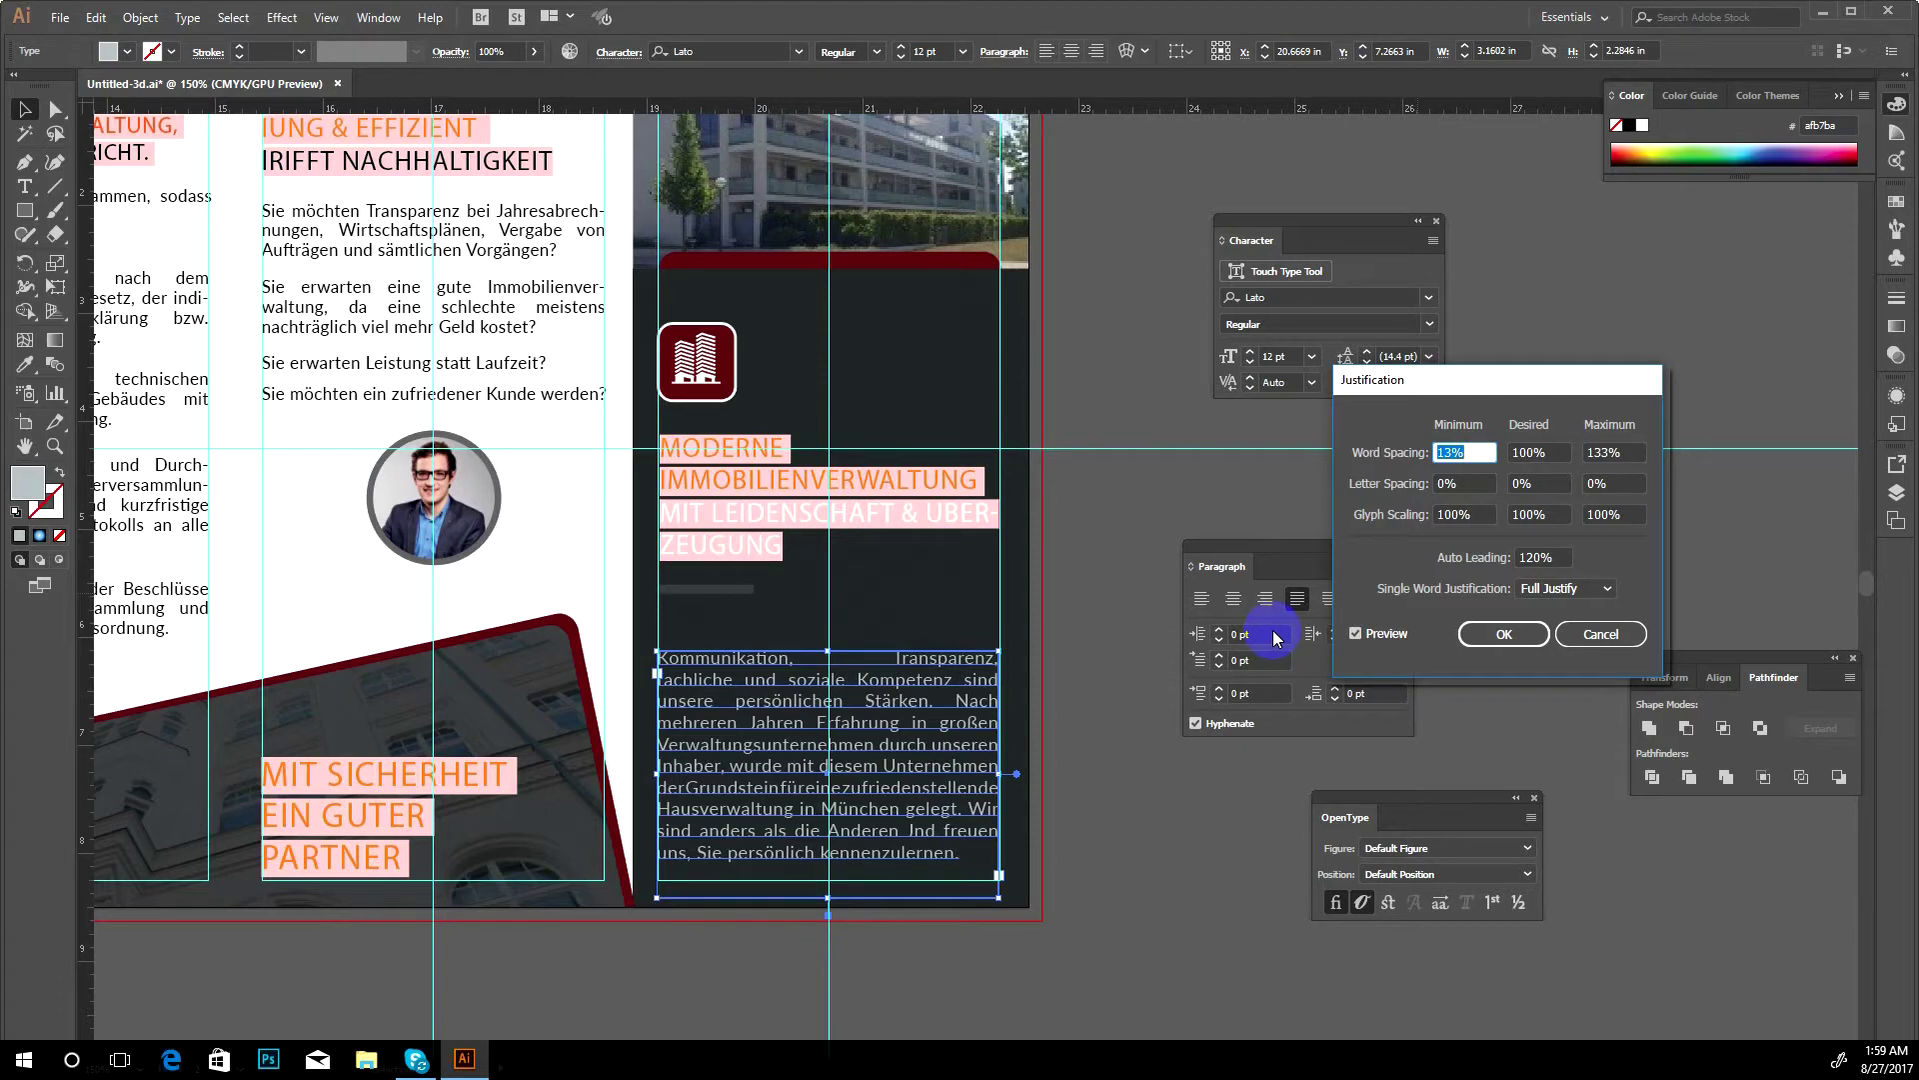
- Set maximum word spacing to 110% and maximum glyph scaling to 128%, apply, and deselect
click(1603, 453)
key(Down)
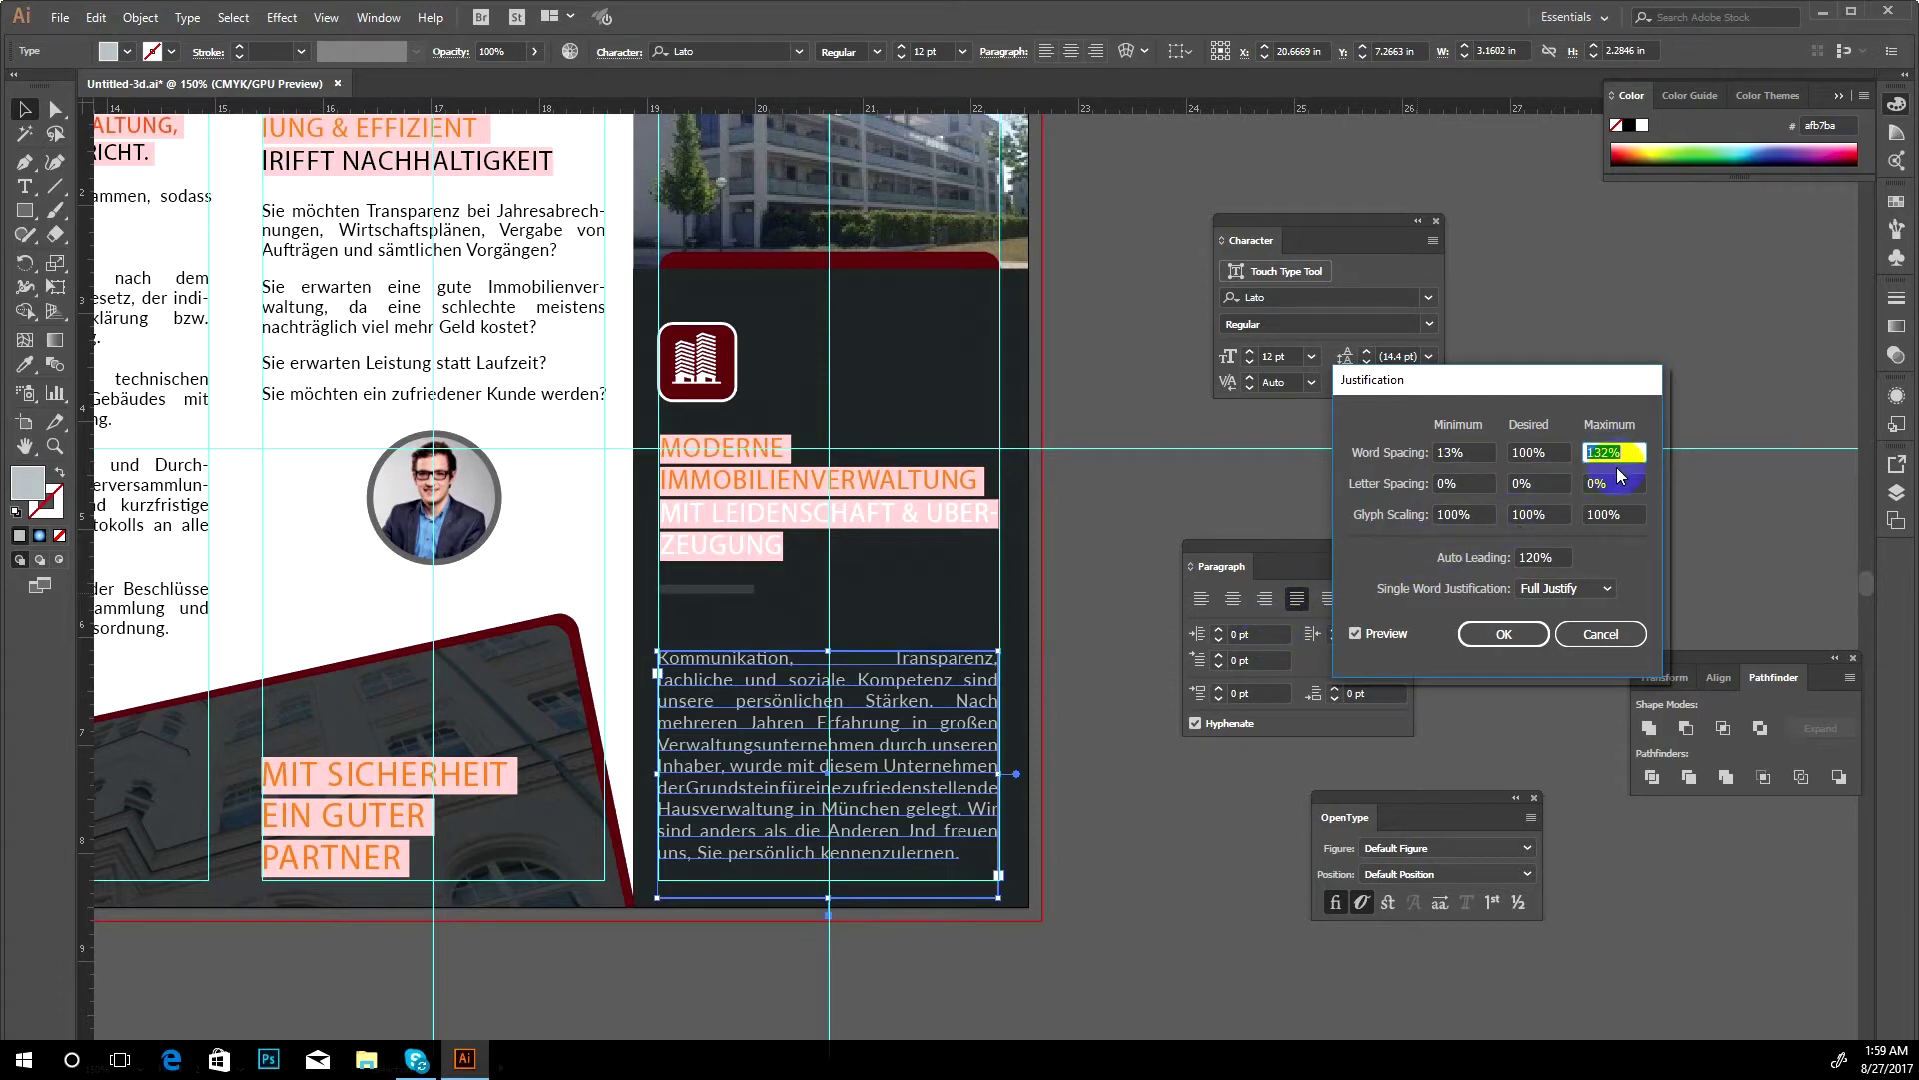
key(Down)
key(Down)
key(Down)
key(Down)
key(Down)
key(Down)
key(Up)
key(Up)
key(Up)
key(Up)
key(Up)
key(Up)
key(Up)
key(Up)
key(Up)
double_click(1600, 516)
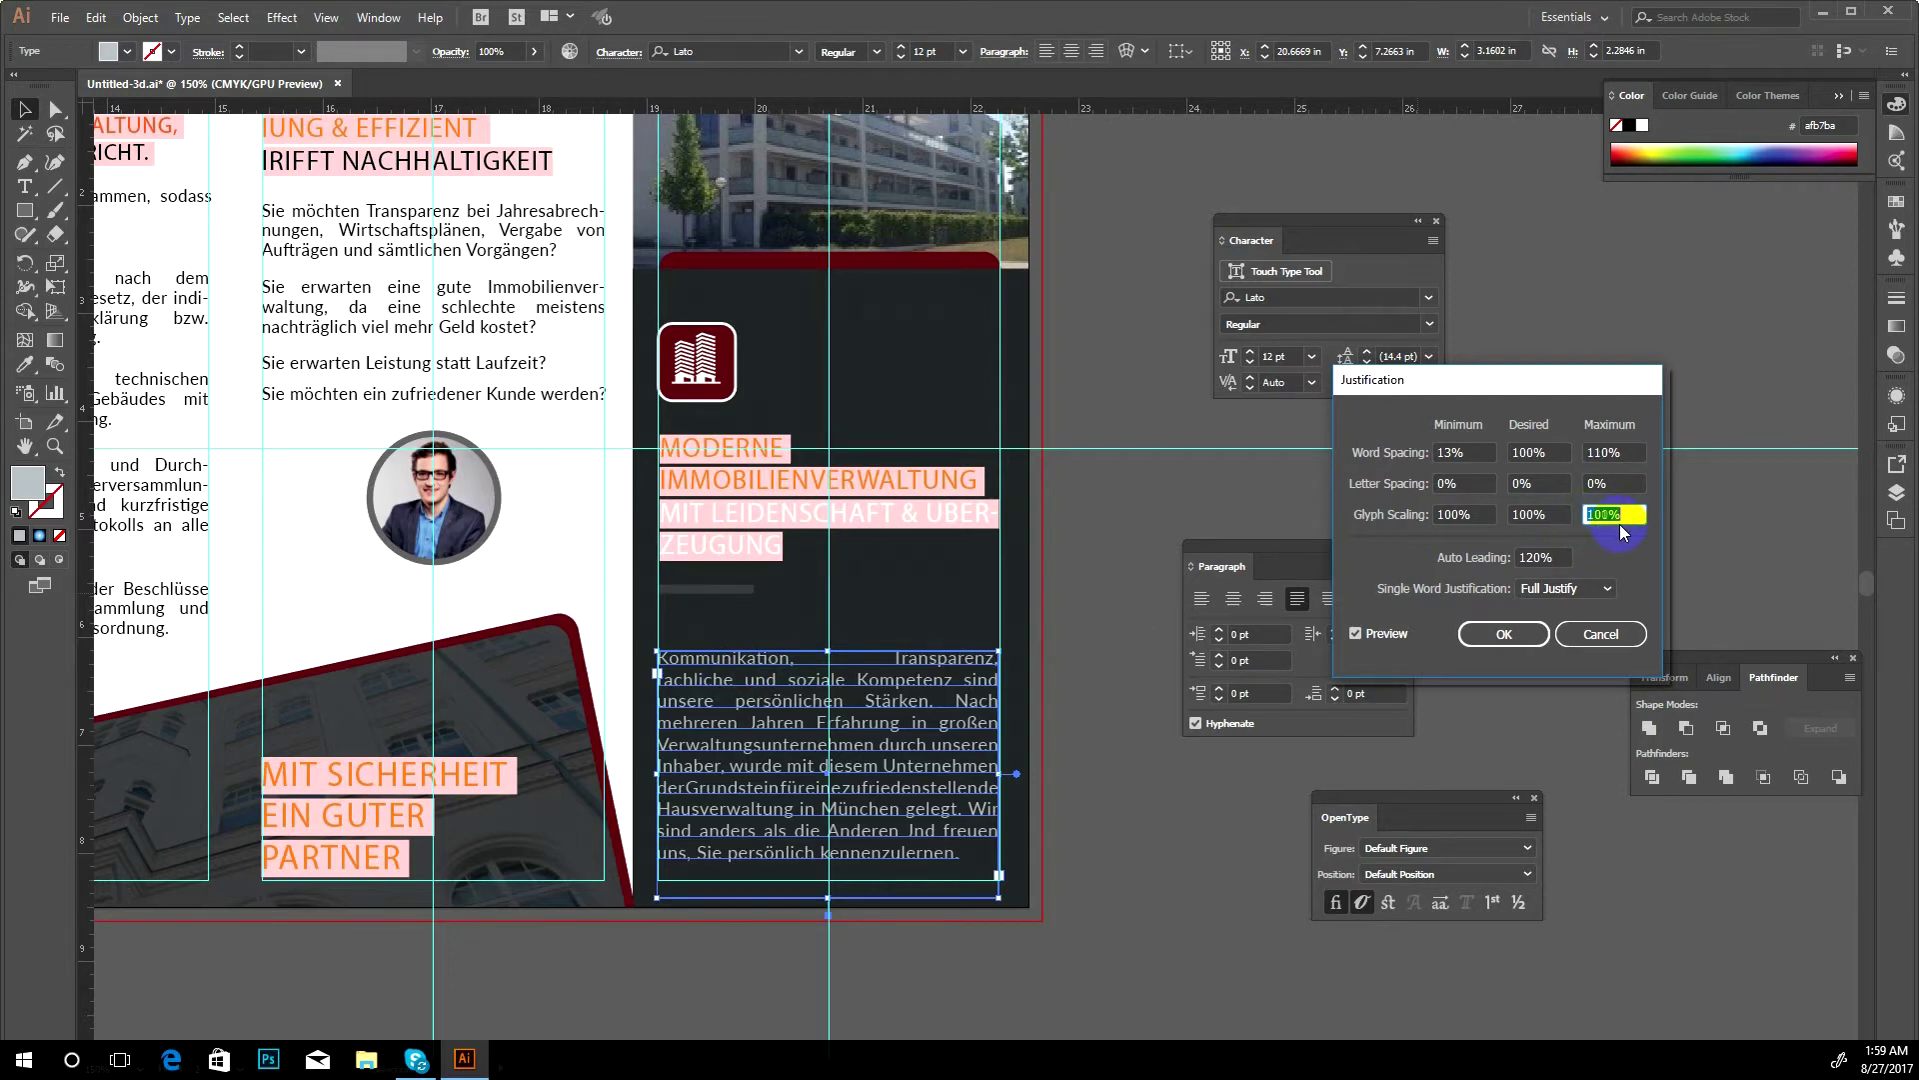
key(Up)
key(Up)
key(Up)
key(Up)
key(Up)
key(Up)
key(Up)
key(Up)
key(Up)
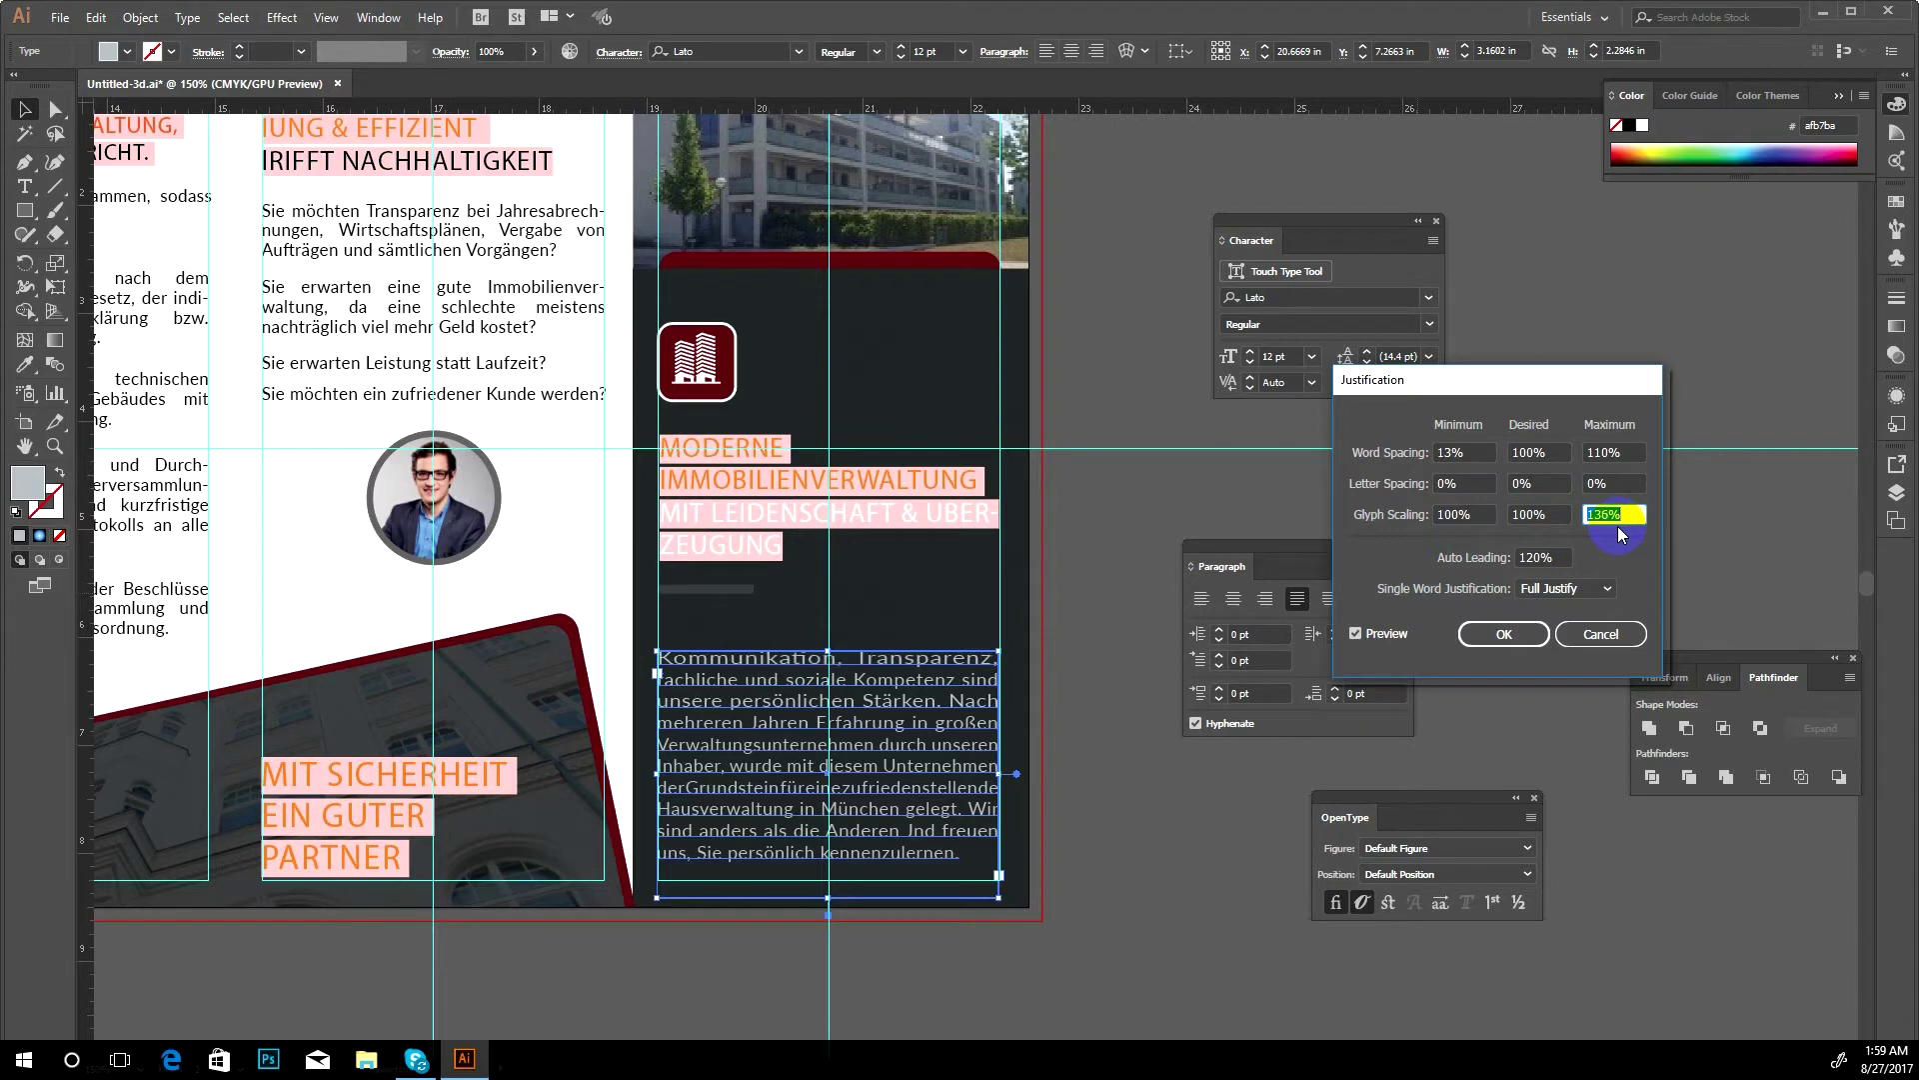
key(Down)
key(Down)
key(Down)
key(Down)
key(Down)
key(Down)
key(Down)
key(Down)
click(1452, 452)
key(Up)
key(Up)
key(Up)
key(Up)
key(Up)
key(Up)
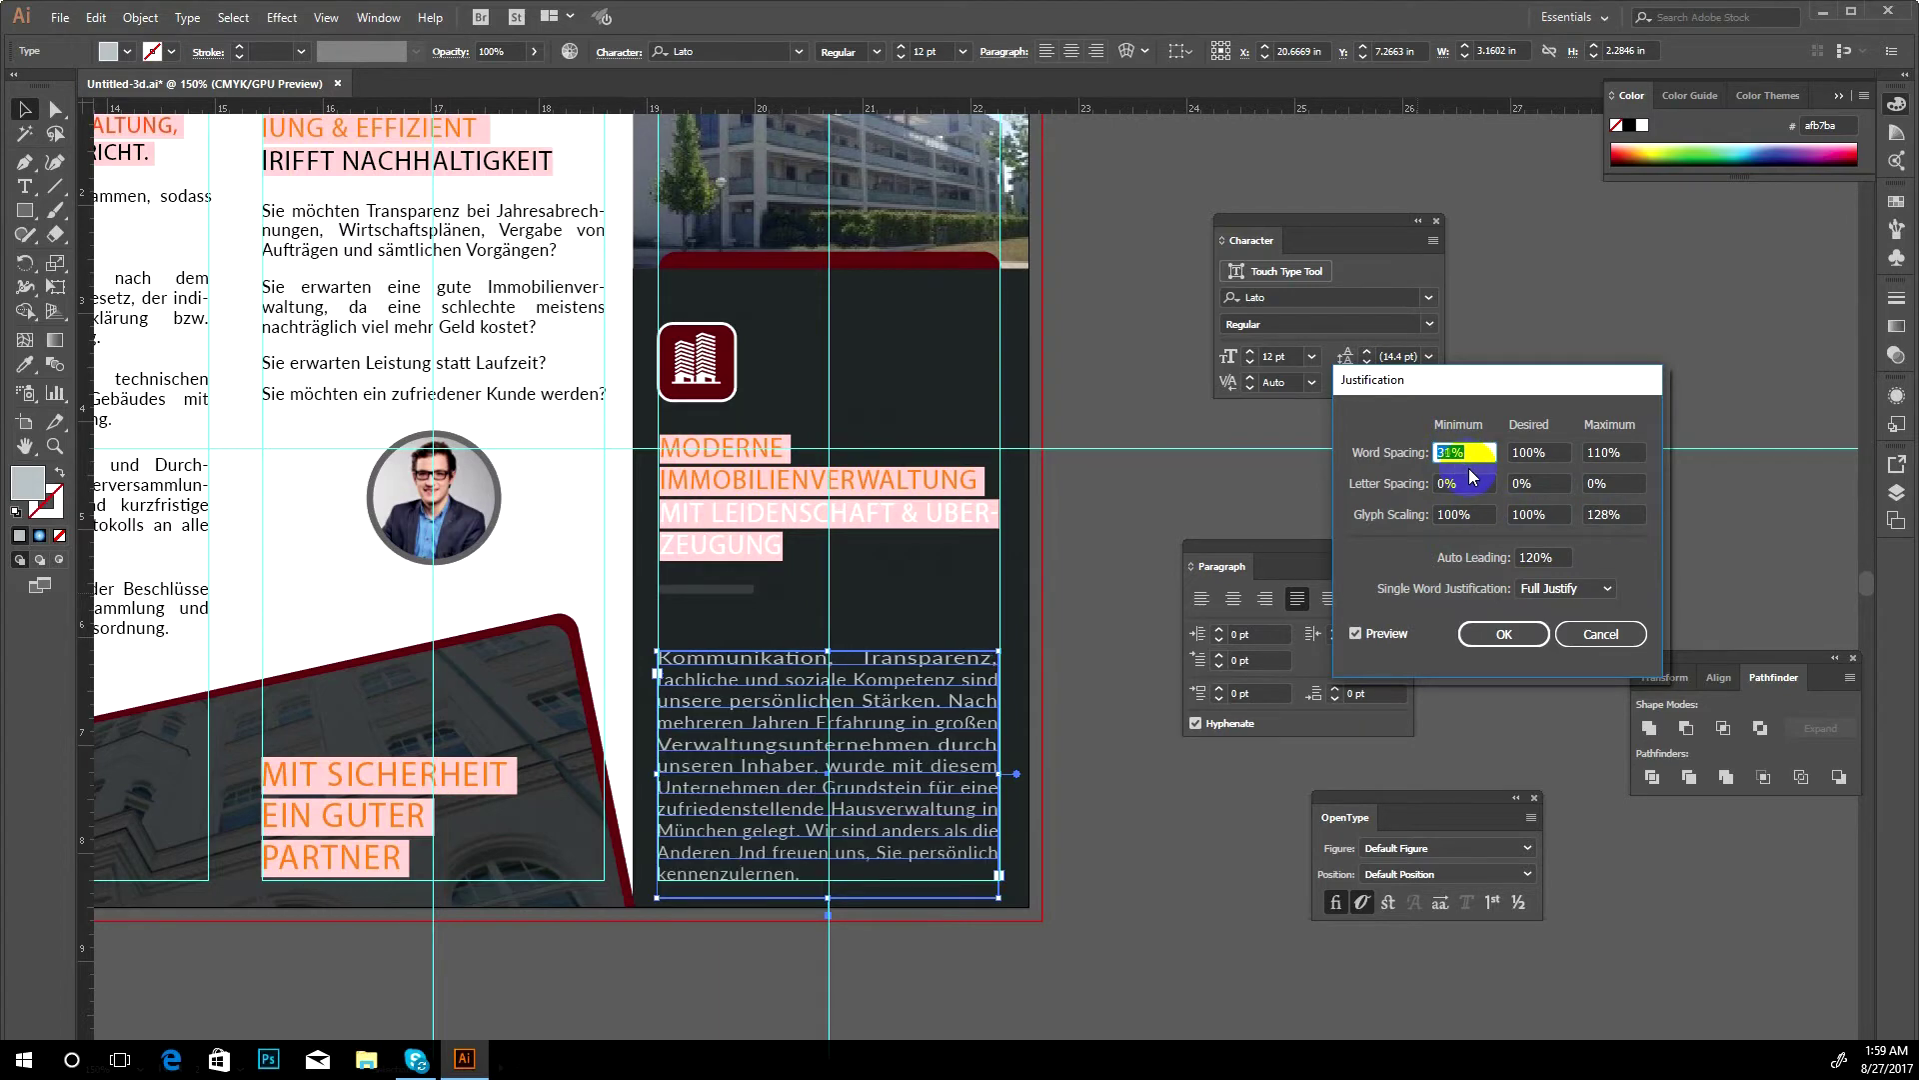
click(1503, 634)
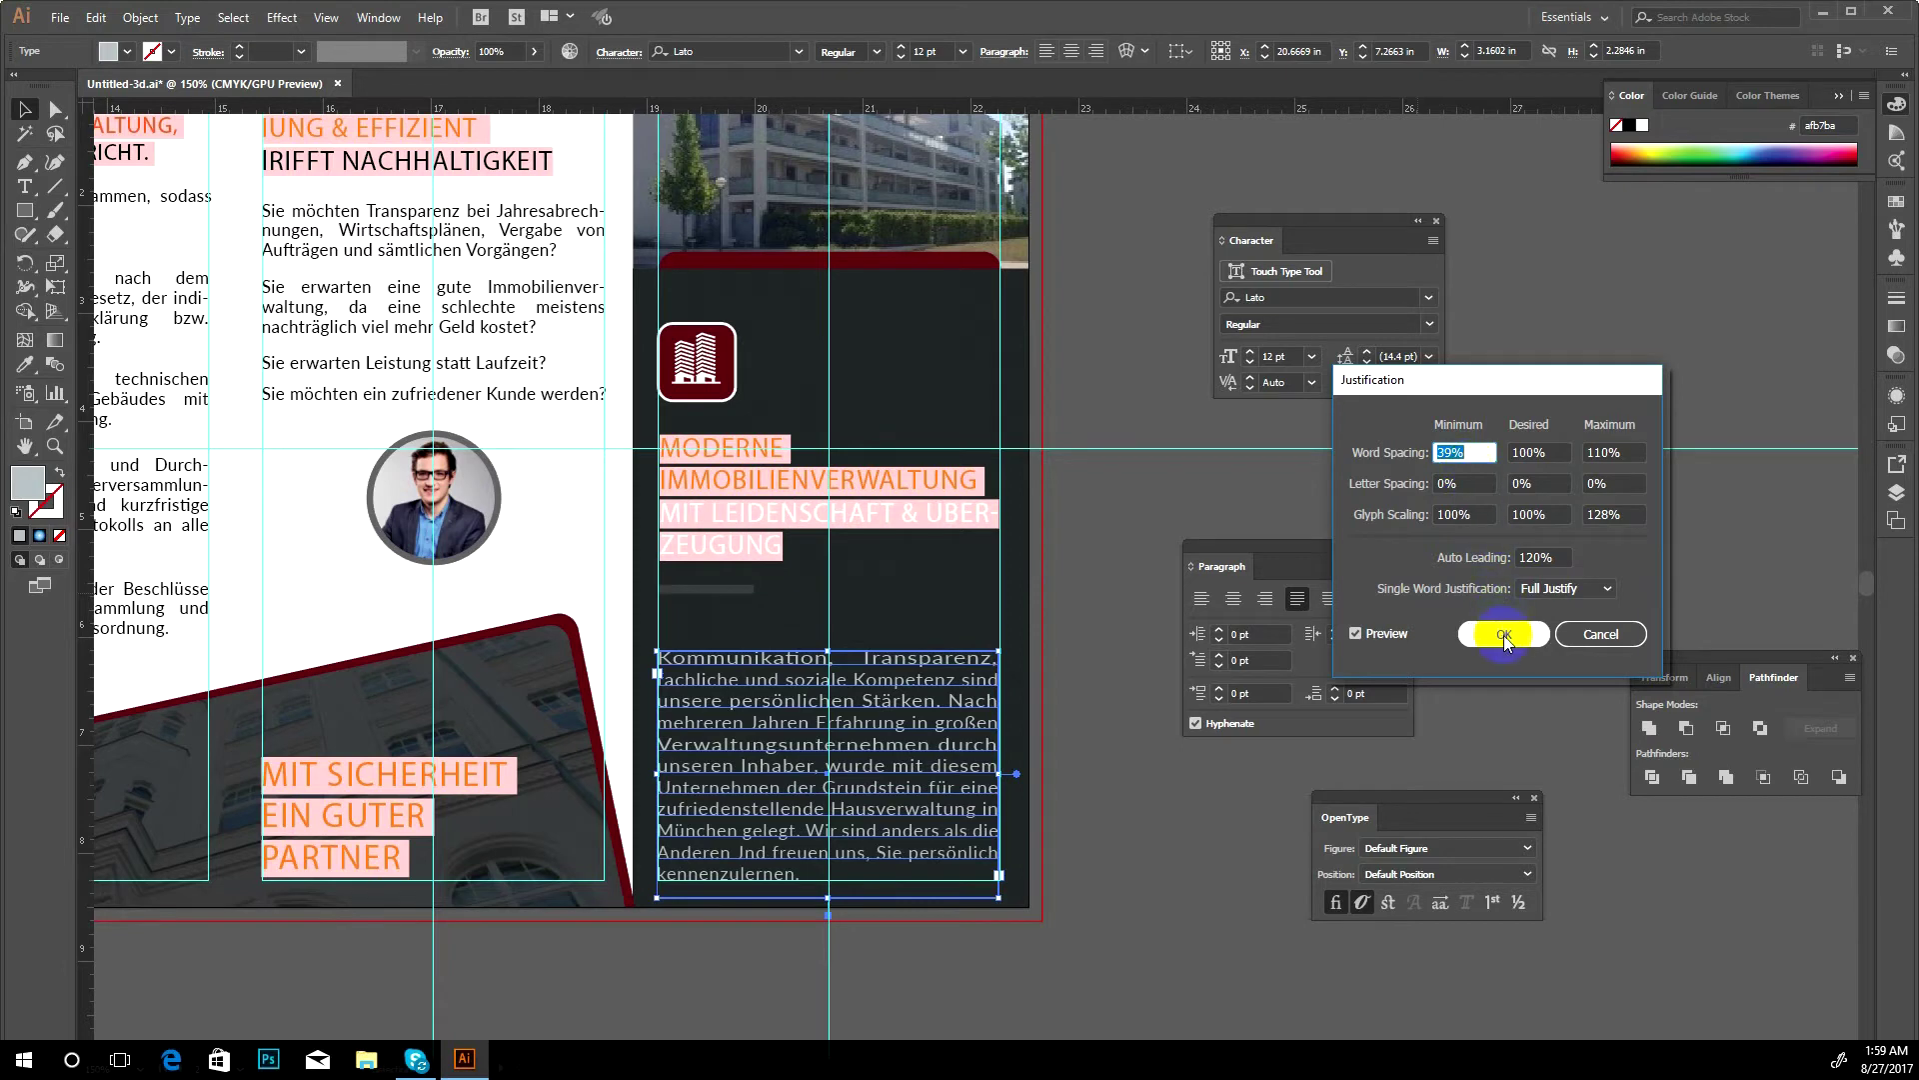
click(1120, 769)
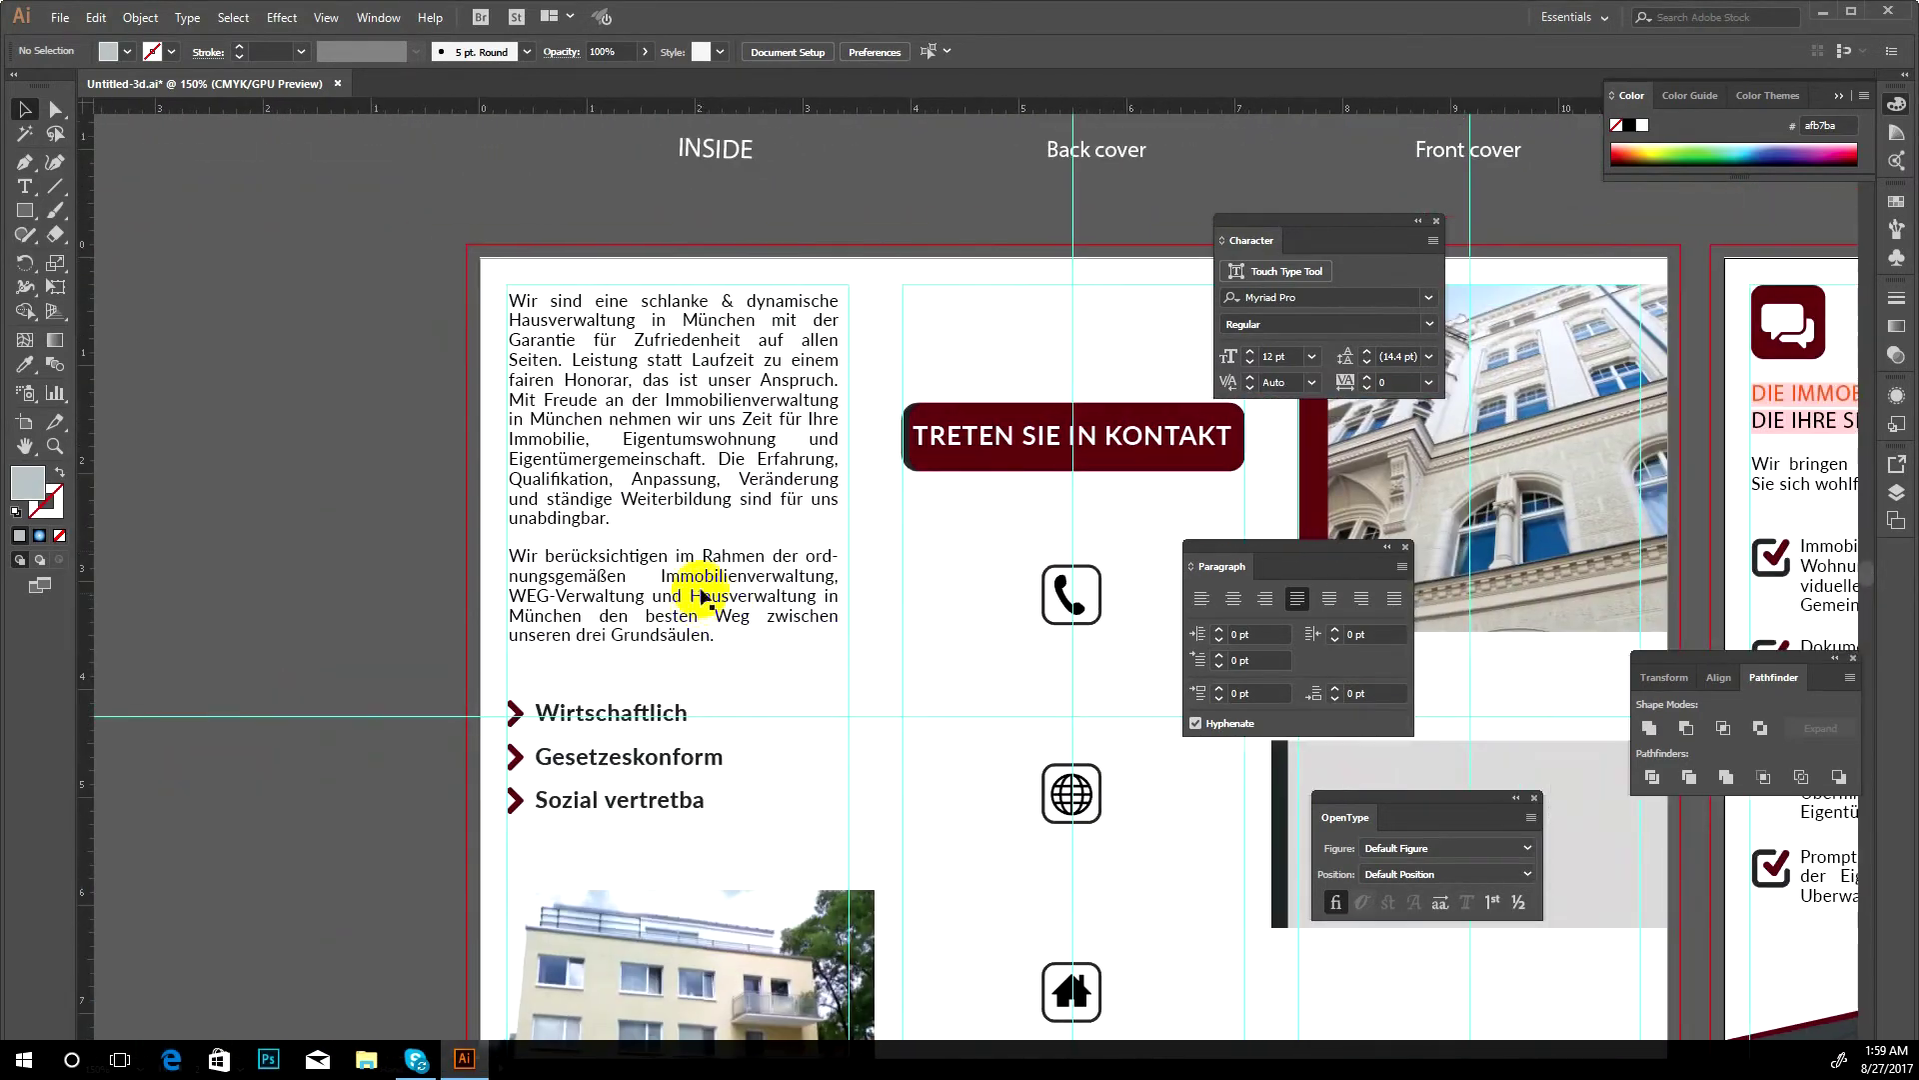
- Justify the inside panel's first paragraph with its last line aligned left
click(690, 500)
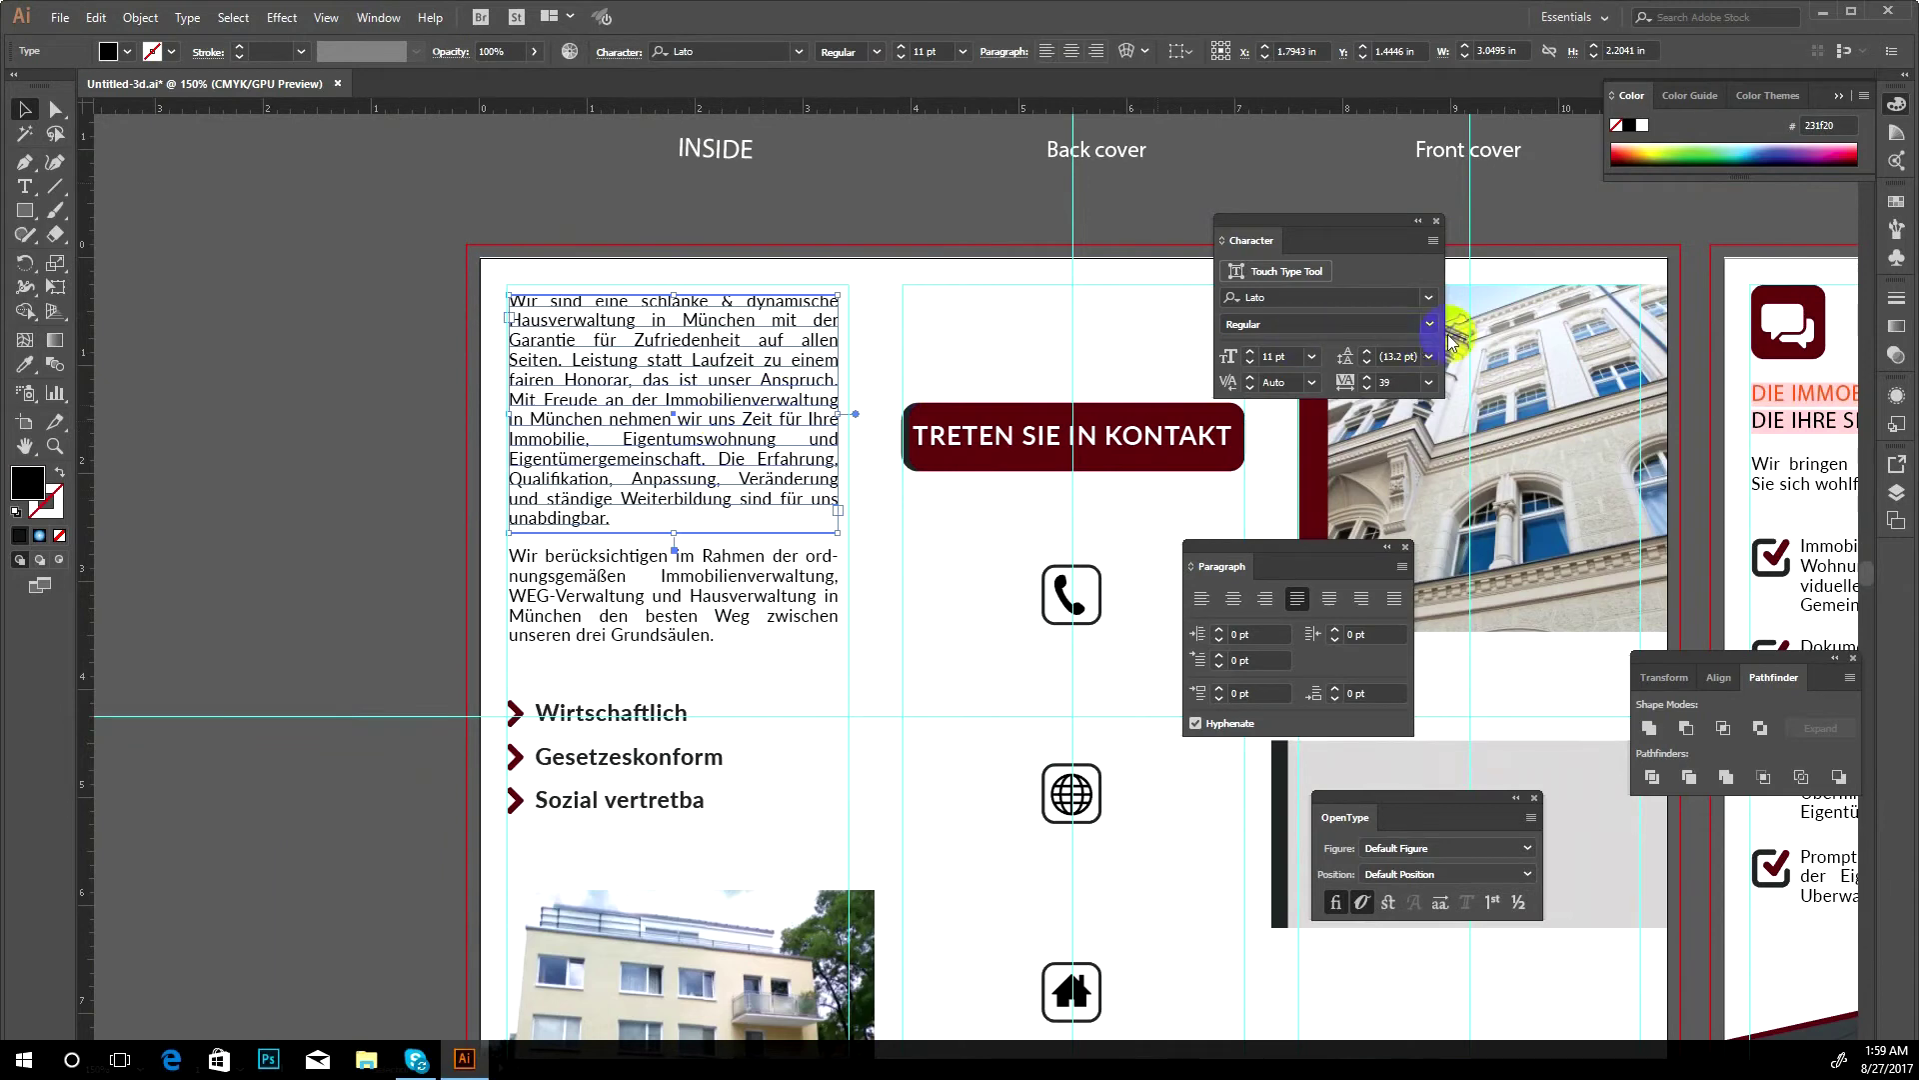
click(1395, 599)
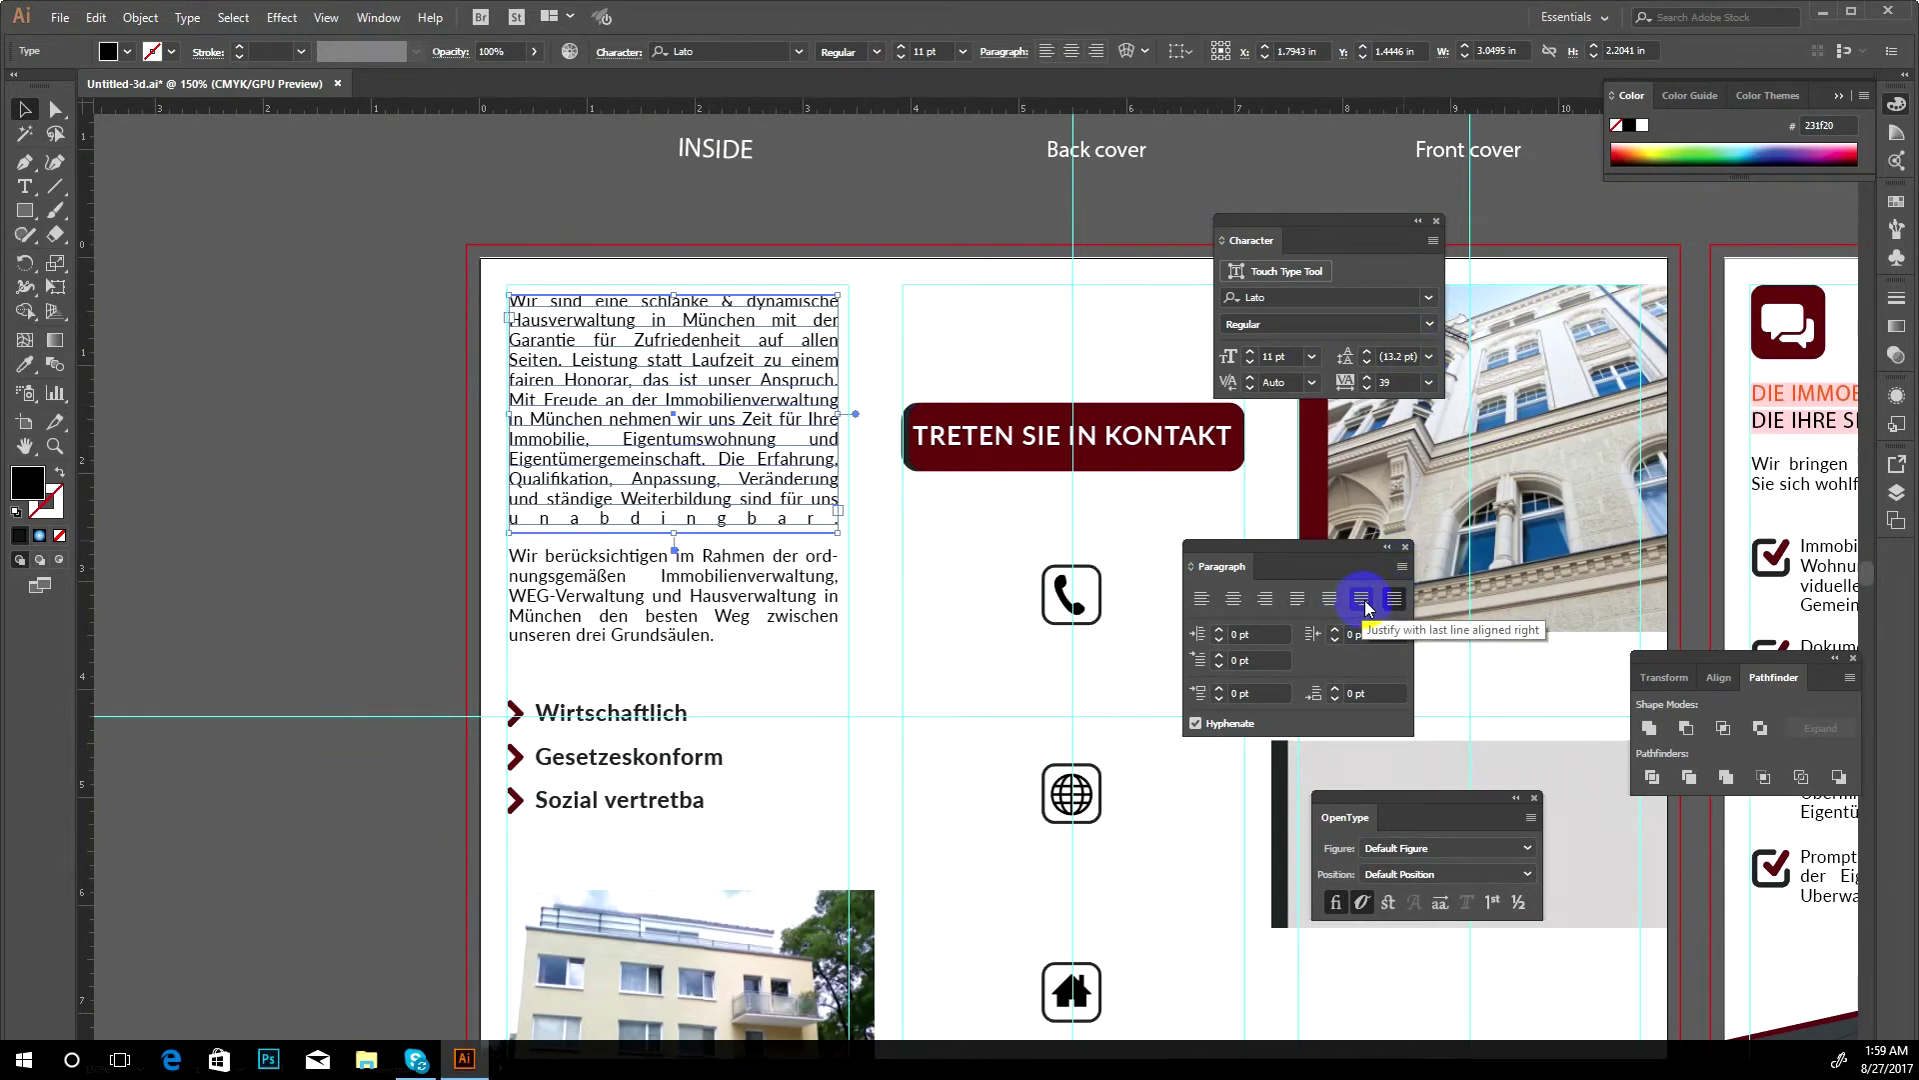
click(1364, 600)
click(1330, 600)
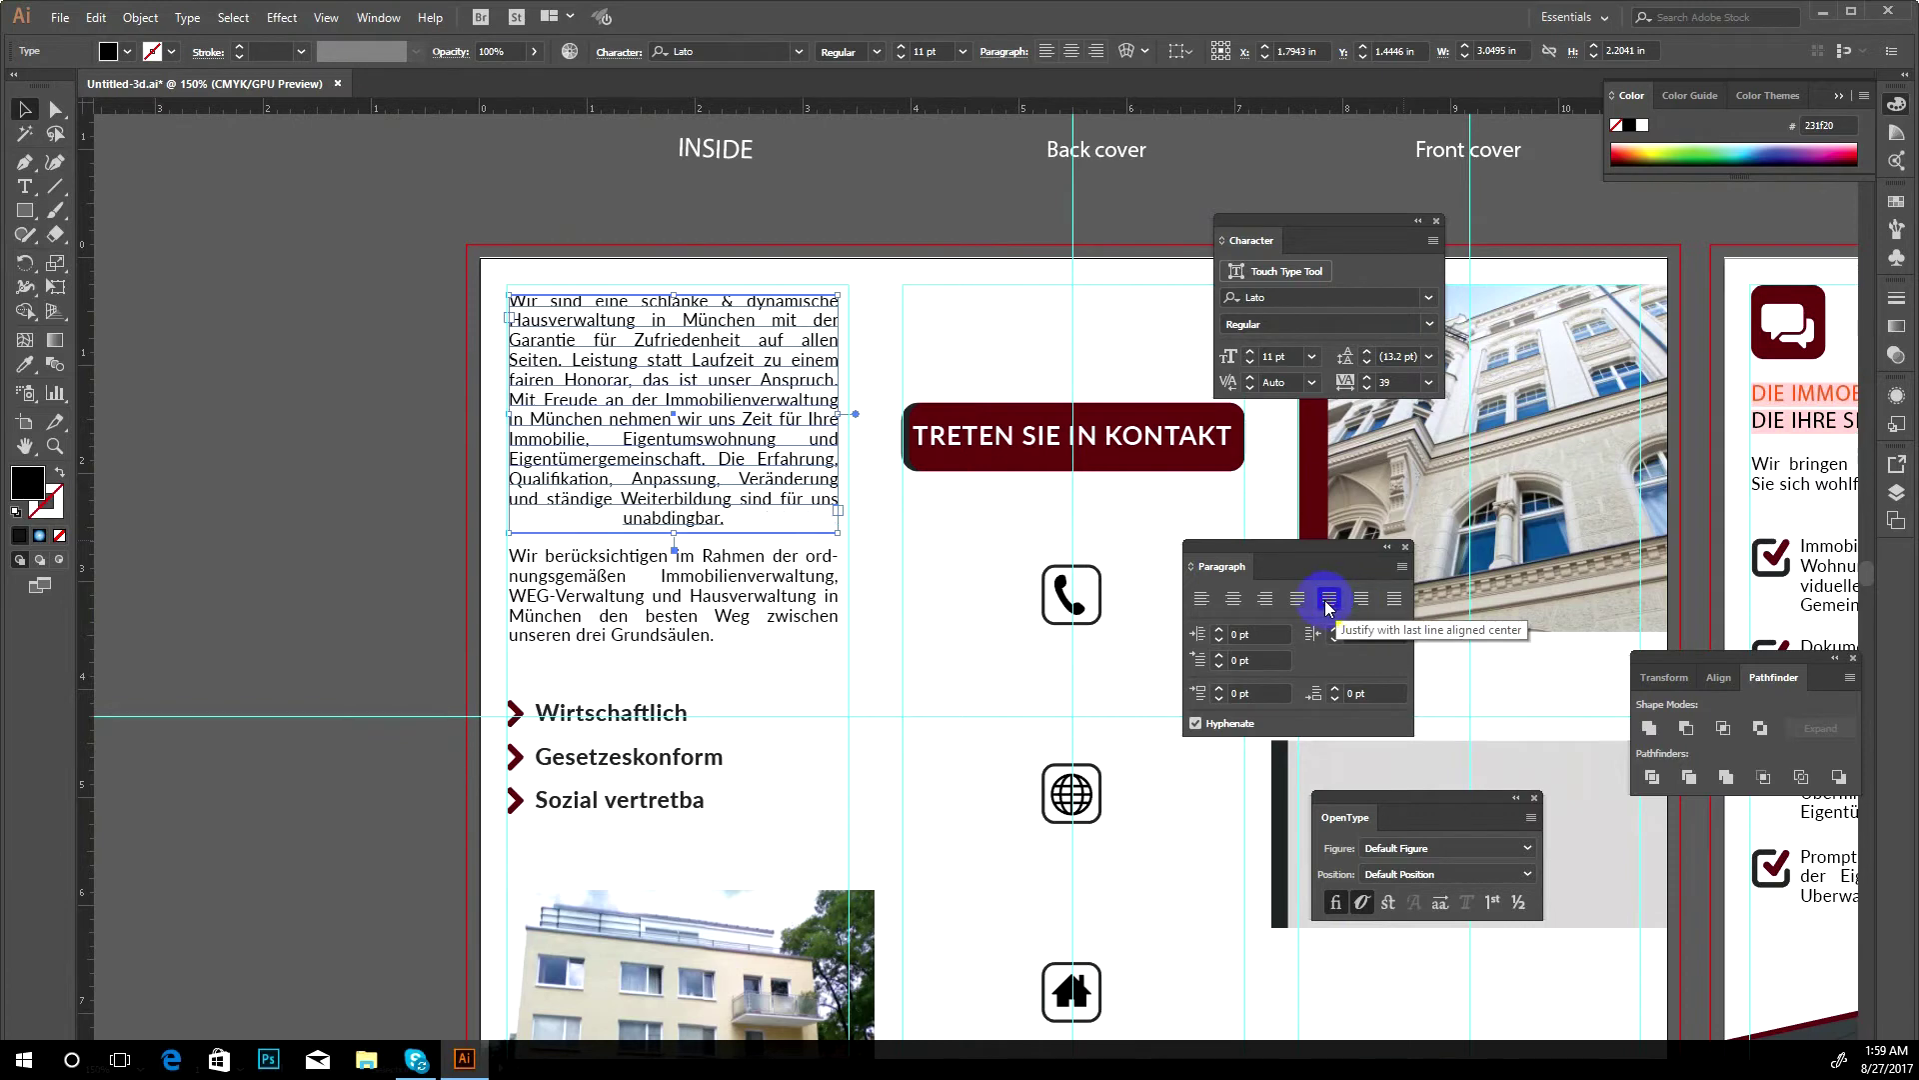
click(1298, 600)
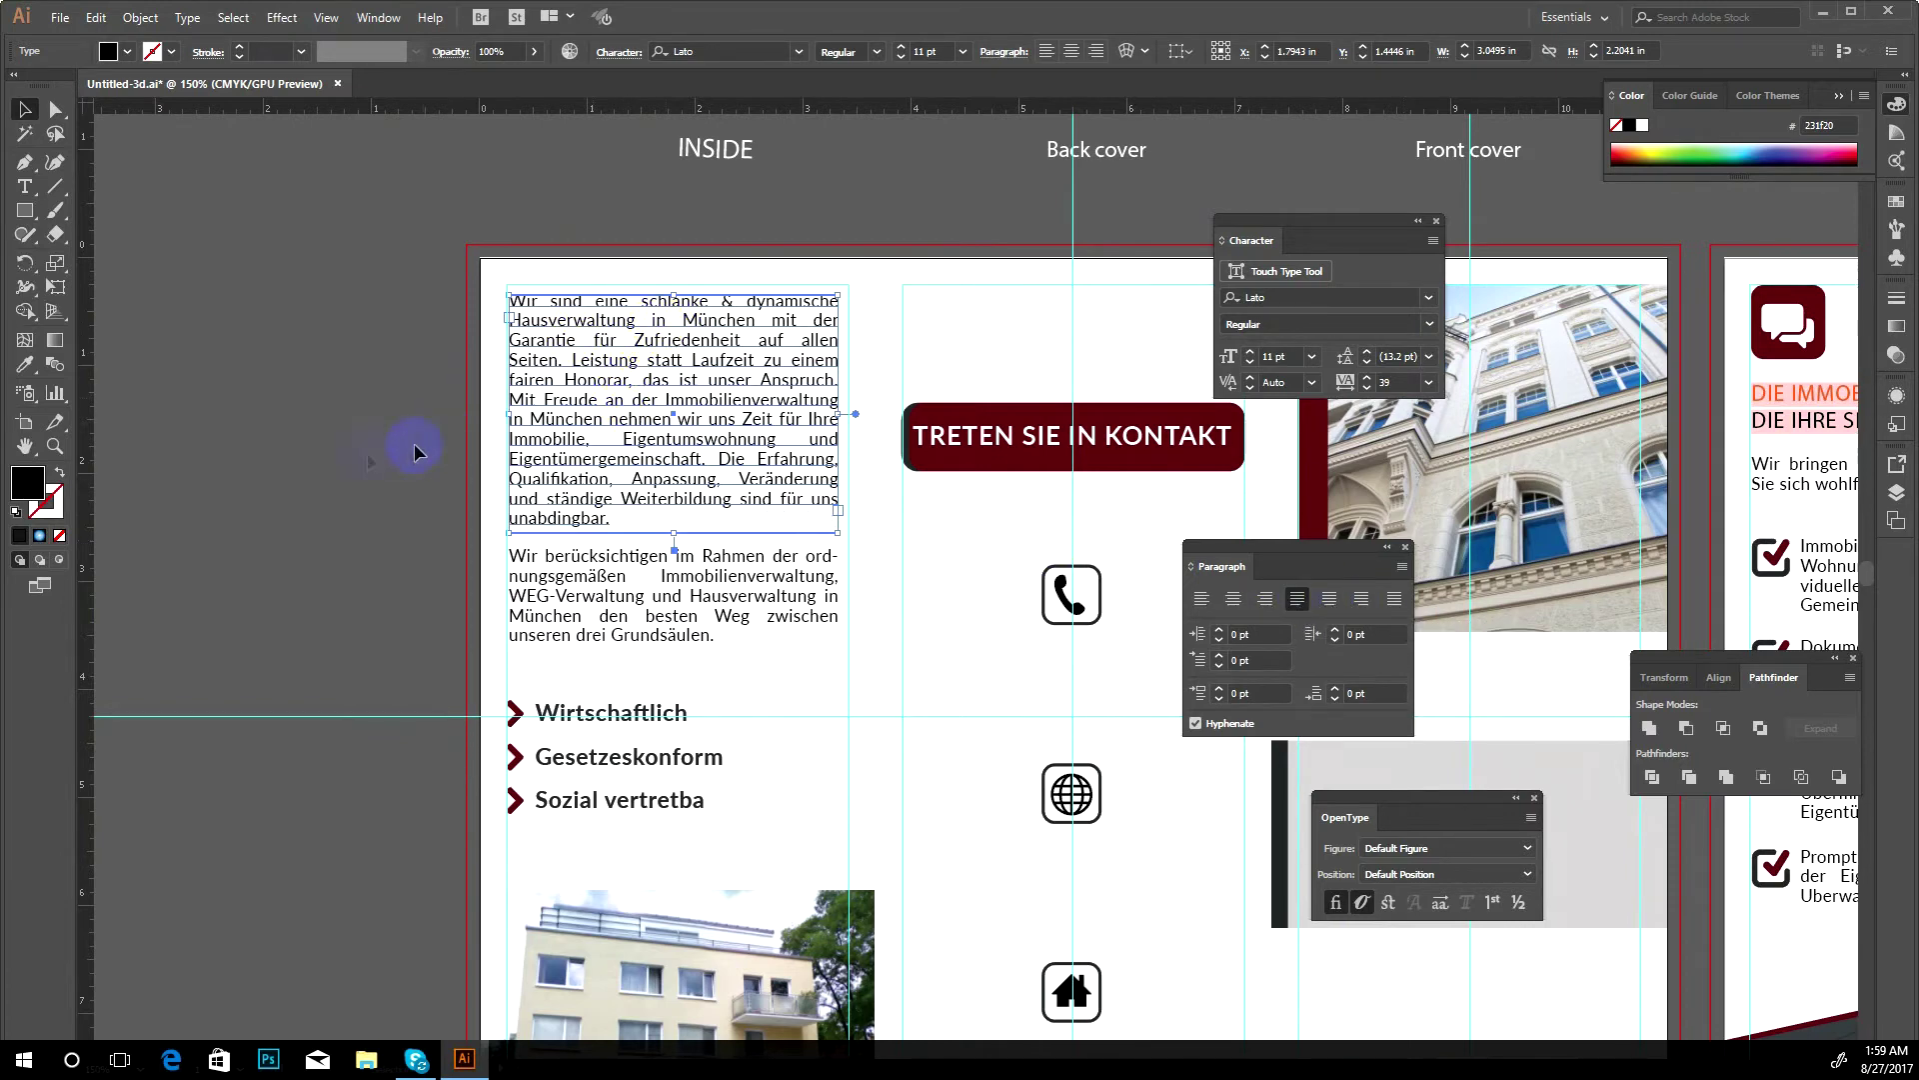
- Switch the paragraph between Every-line and Single-line Composer
click(1401, 565)
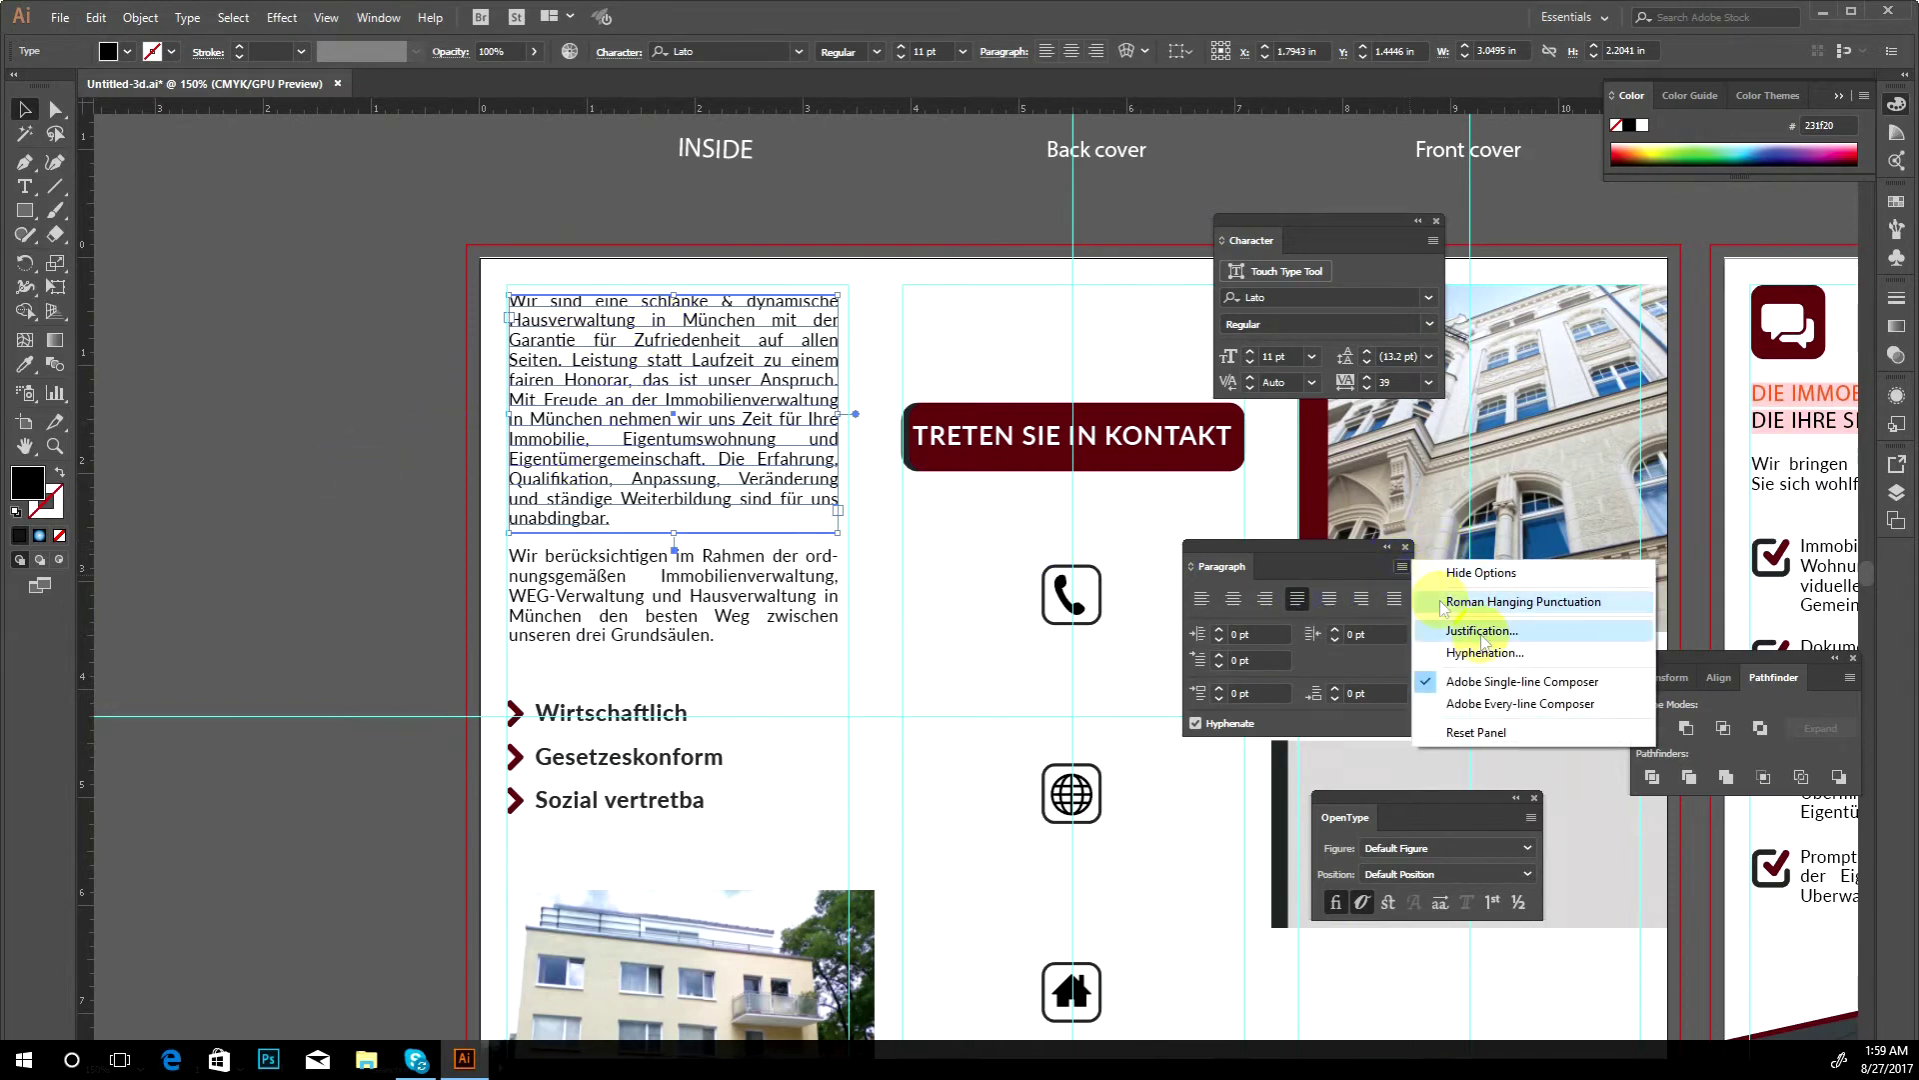
click(1521, 704)
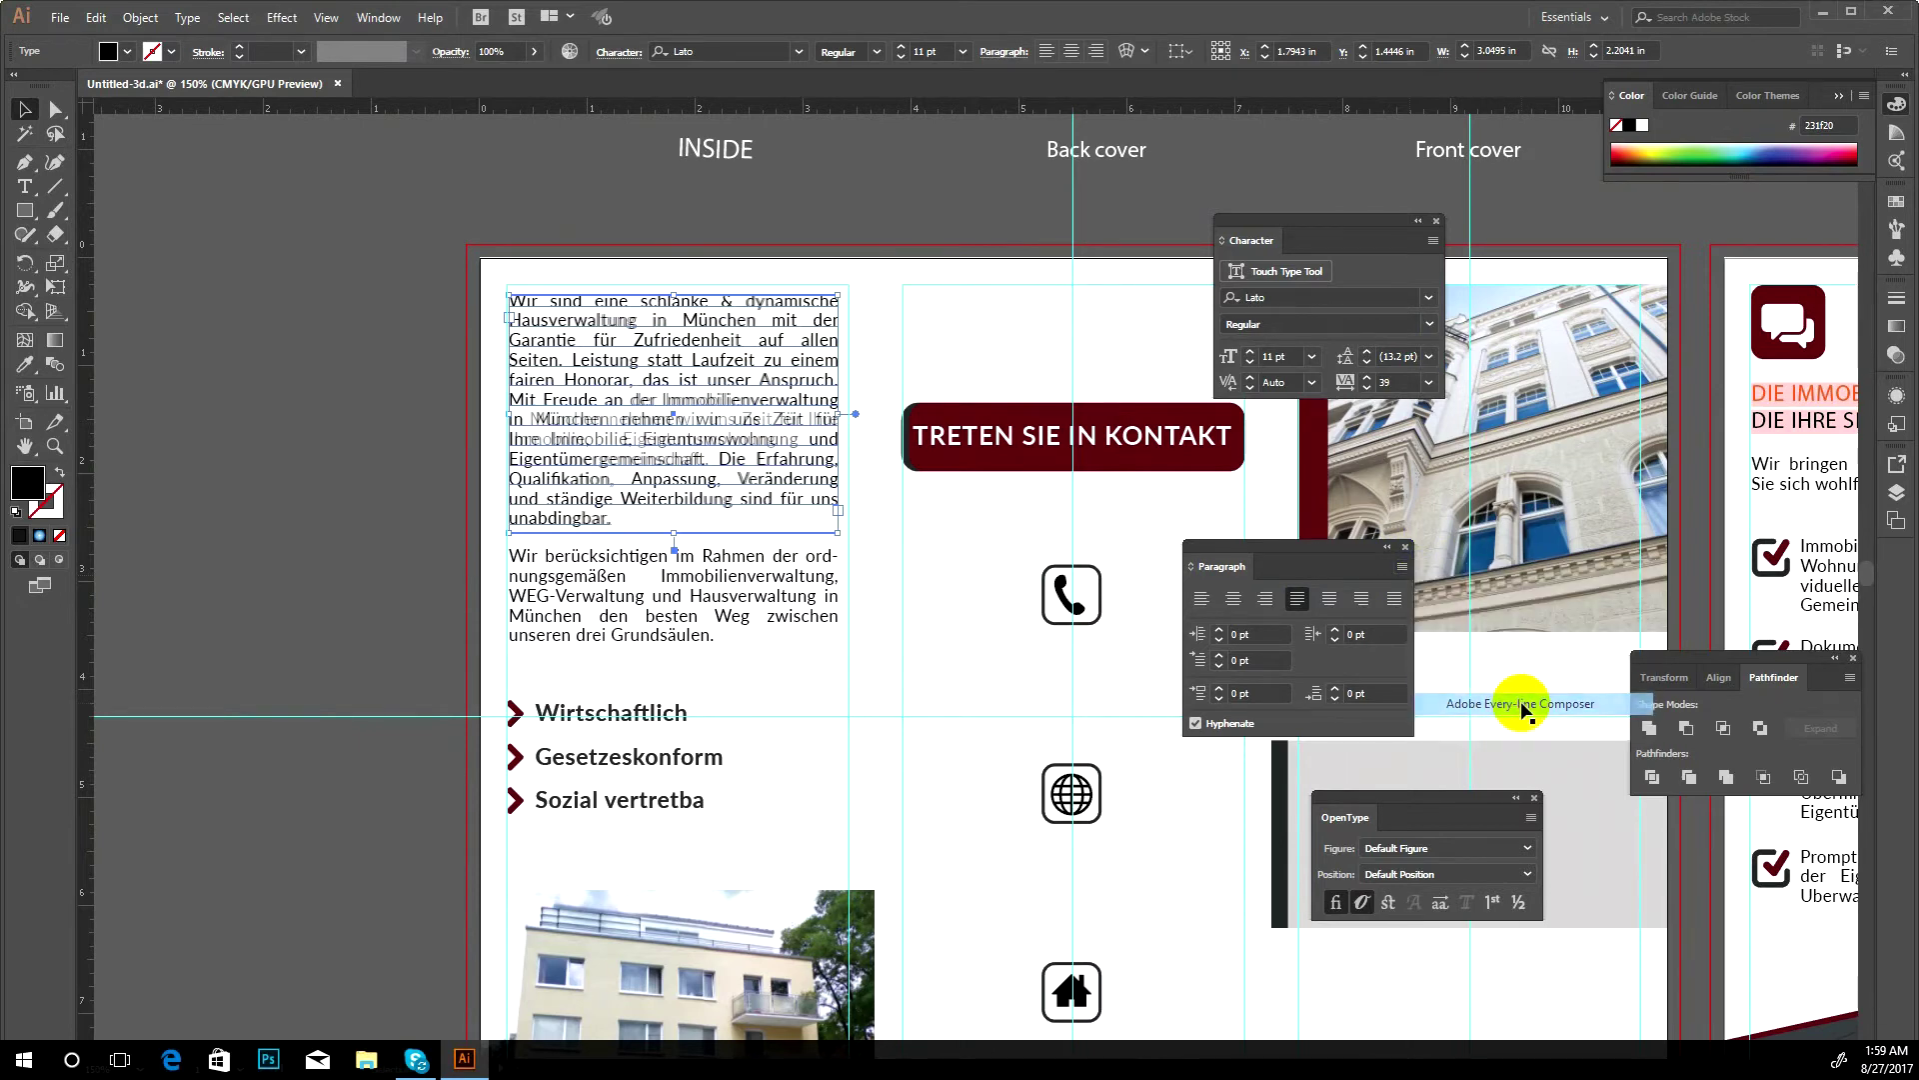
click(1401, 565)
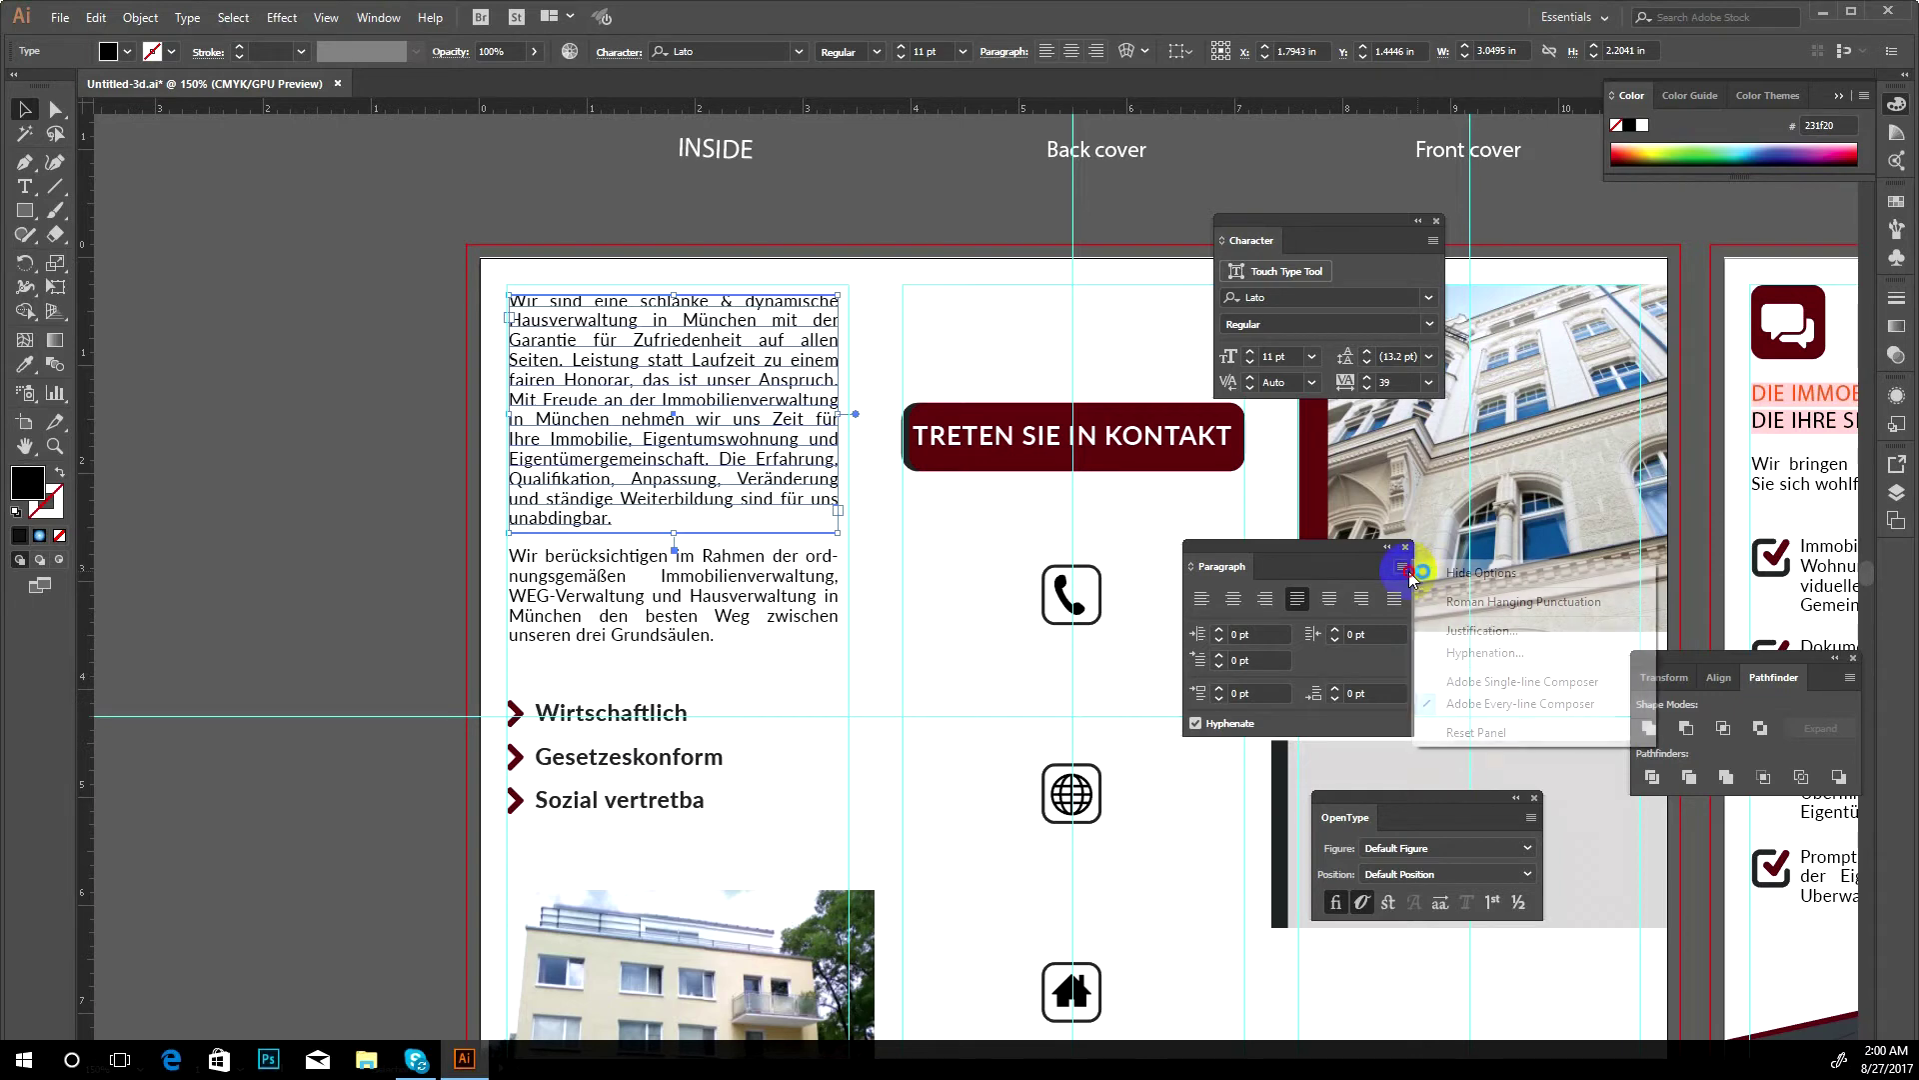
click(1521, 700)
click(1402, 566)
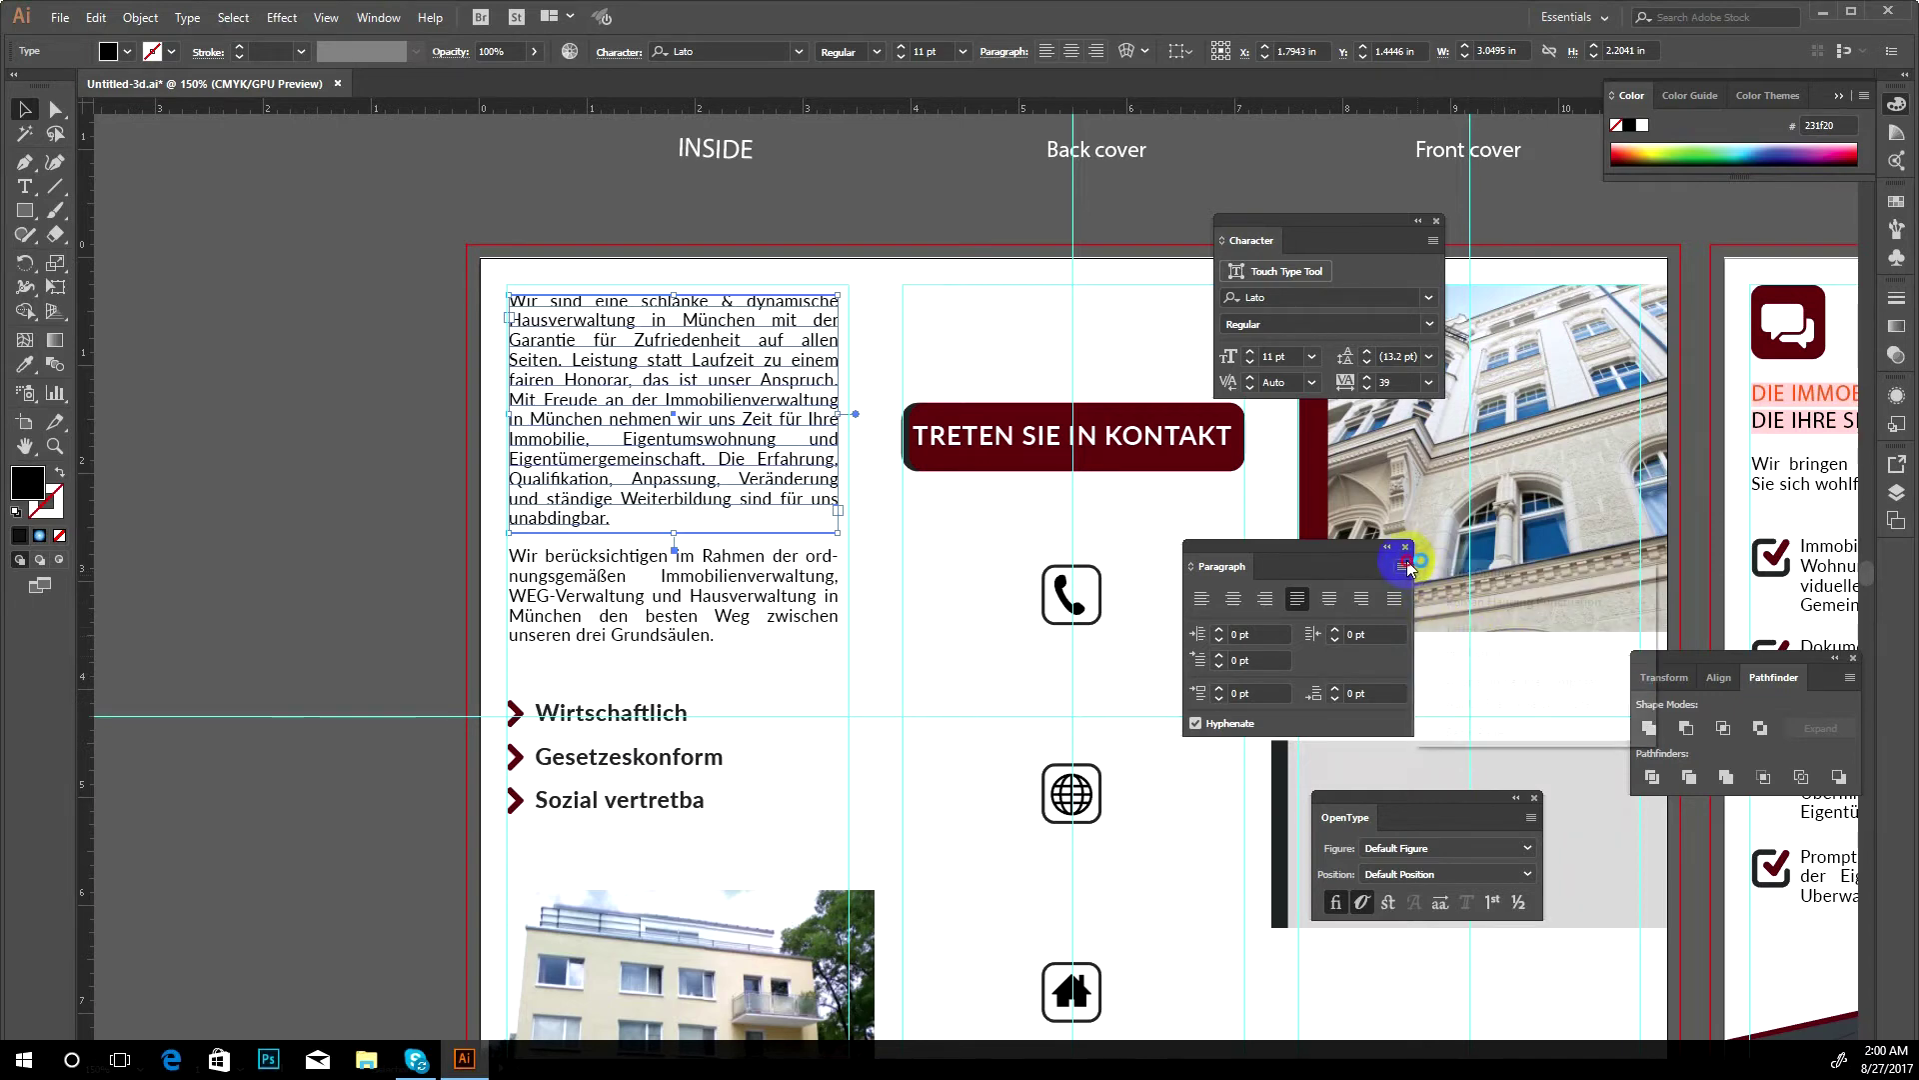
click(1491, 632)
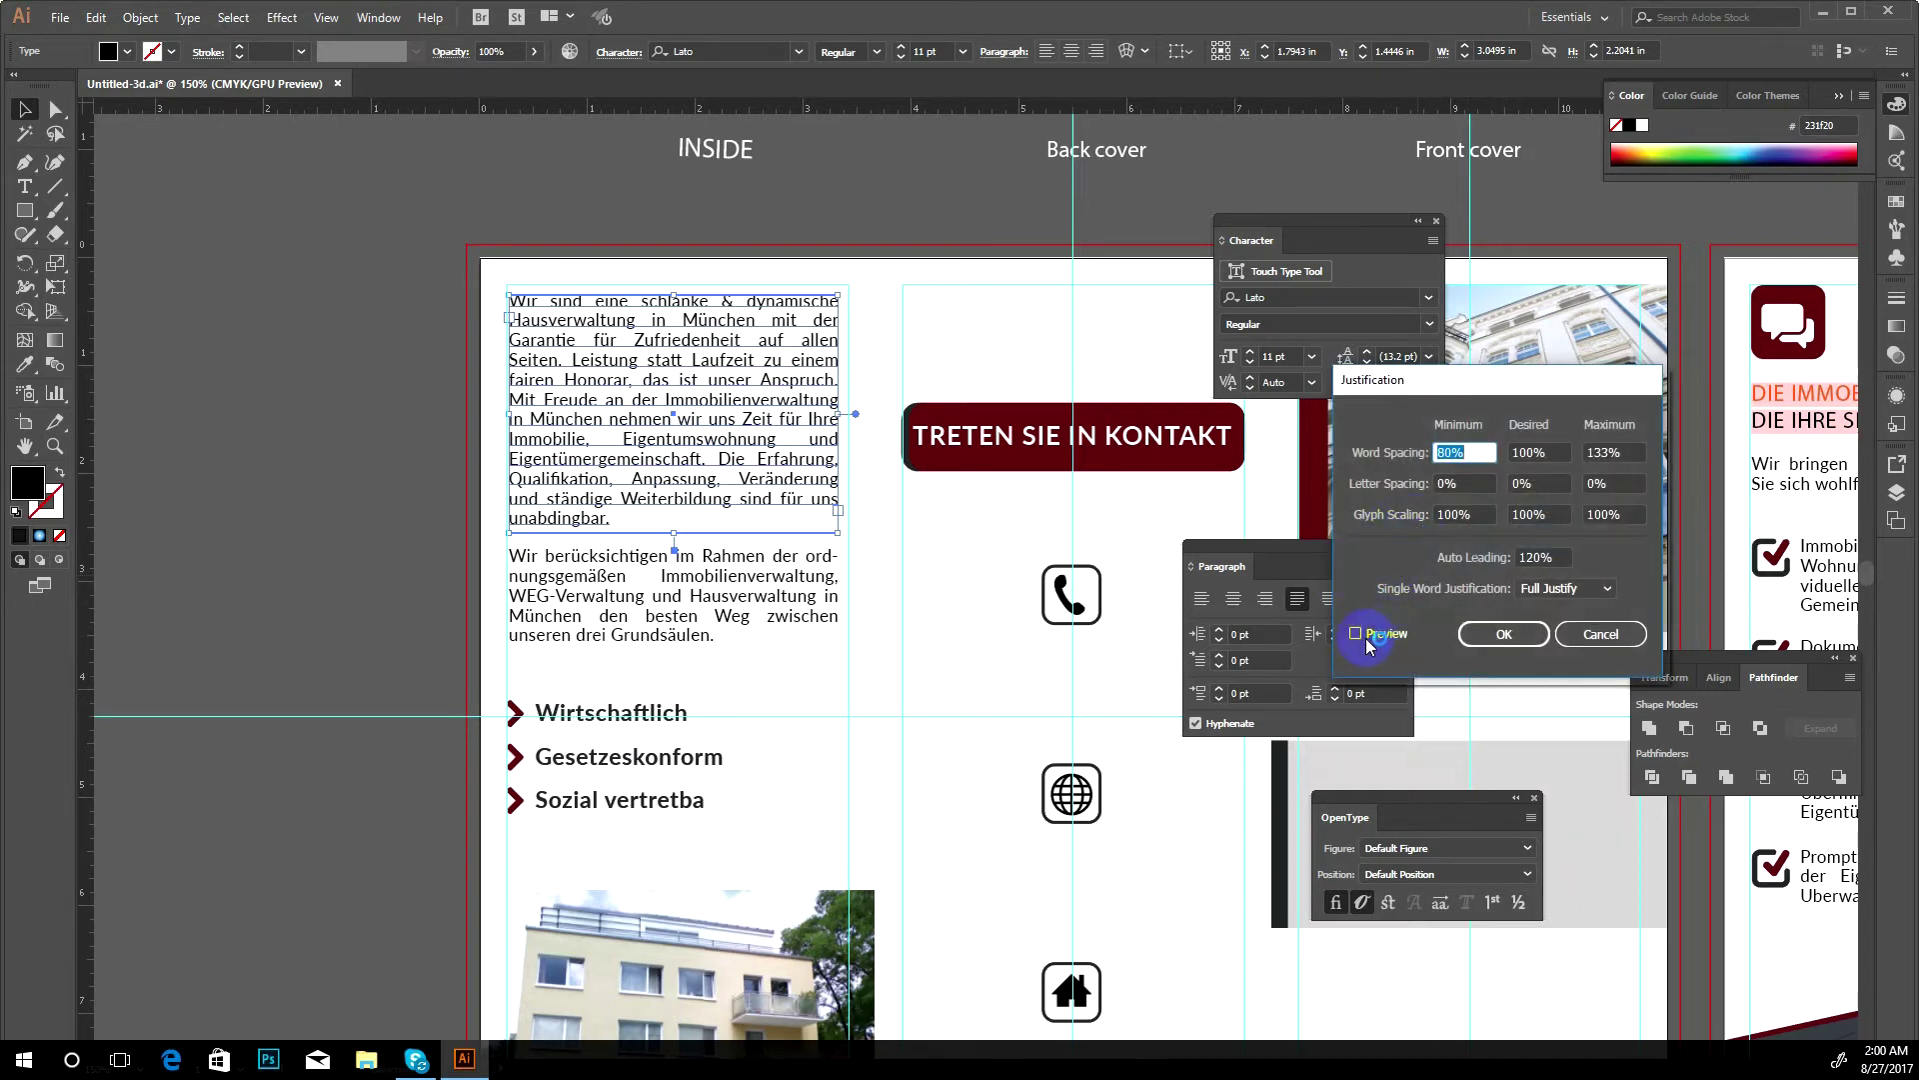
- With Preview on, set 47% minimum word spacing and 129% auto leading, then apply
click(1357, 633)
click(1452, 451)
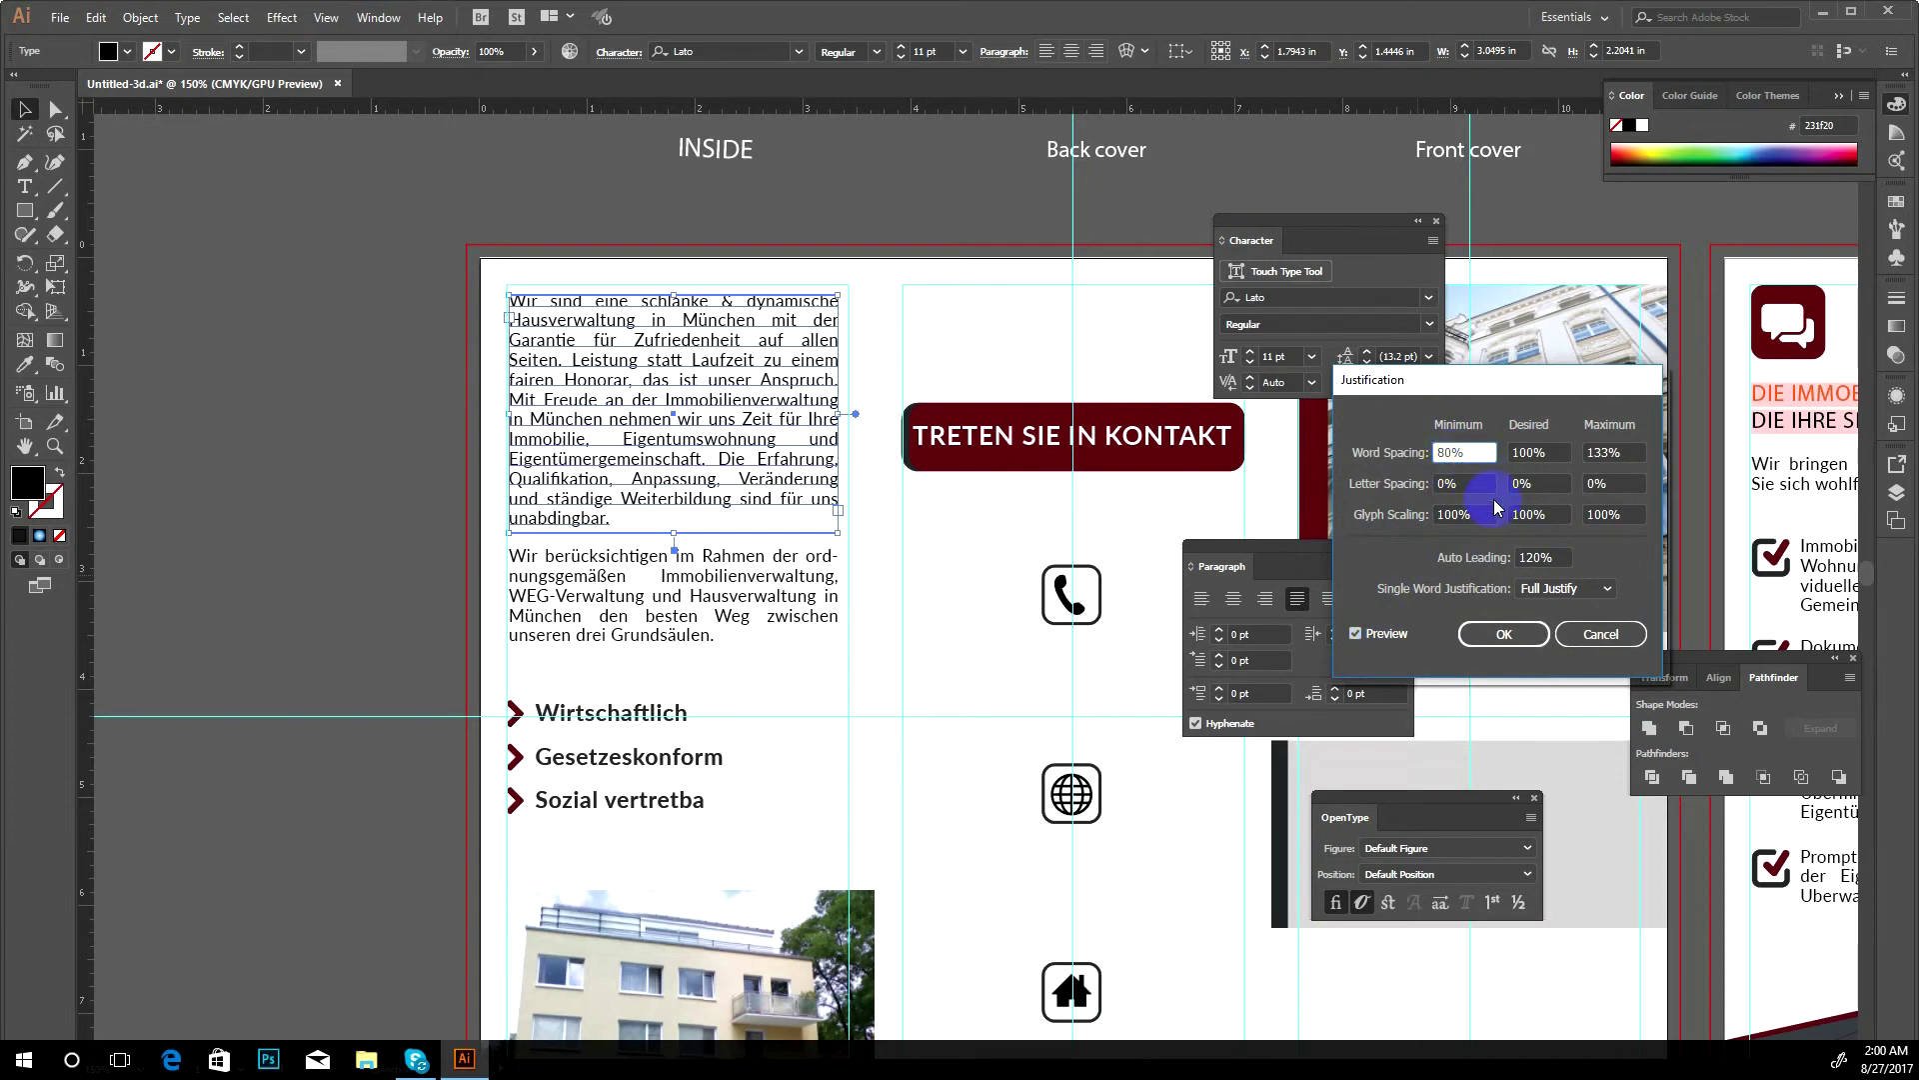
key(Down)
key(Down)
key(Down)
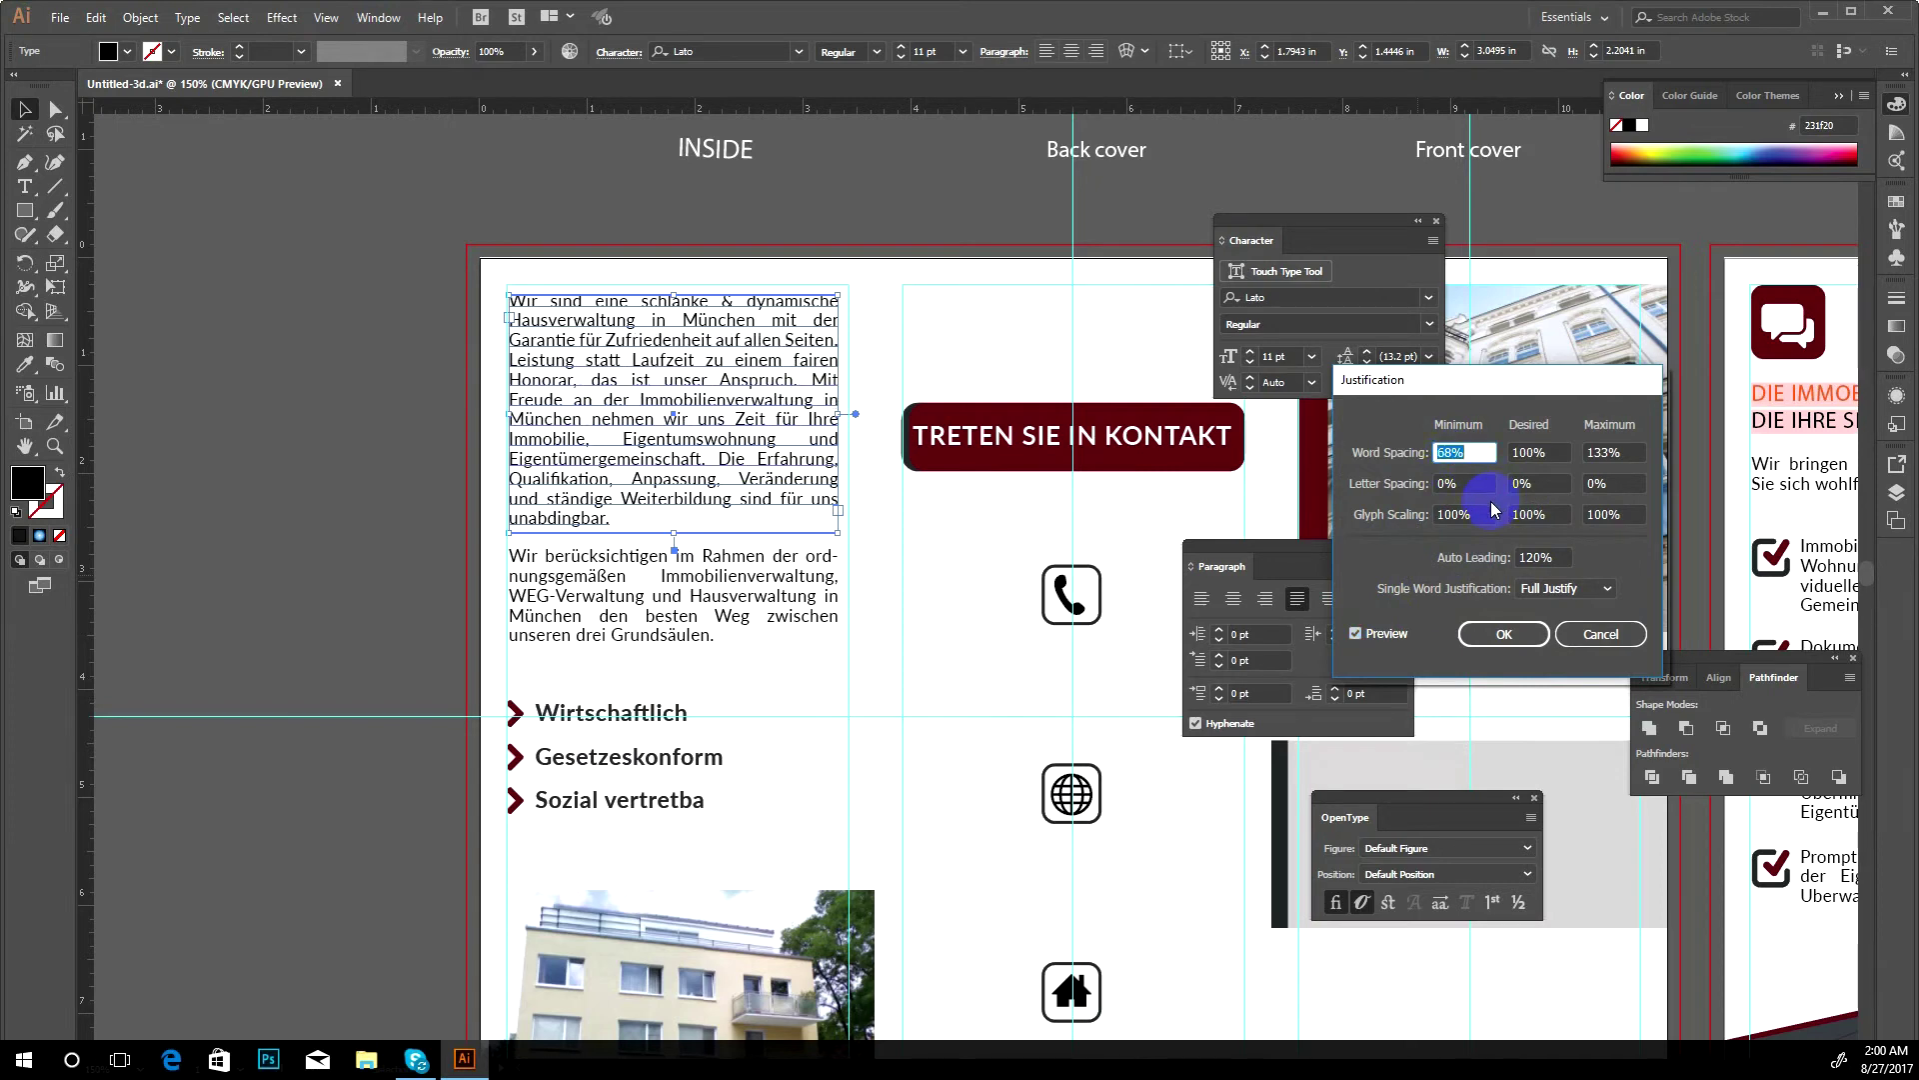
key(Down)
key(Down)
key(Down)
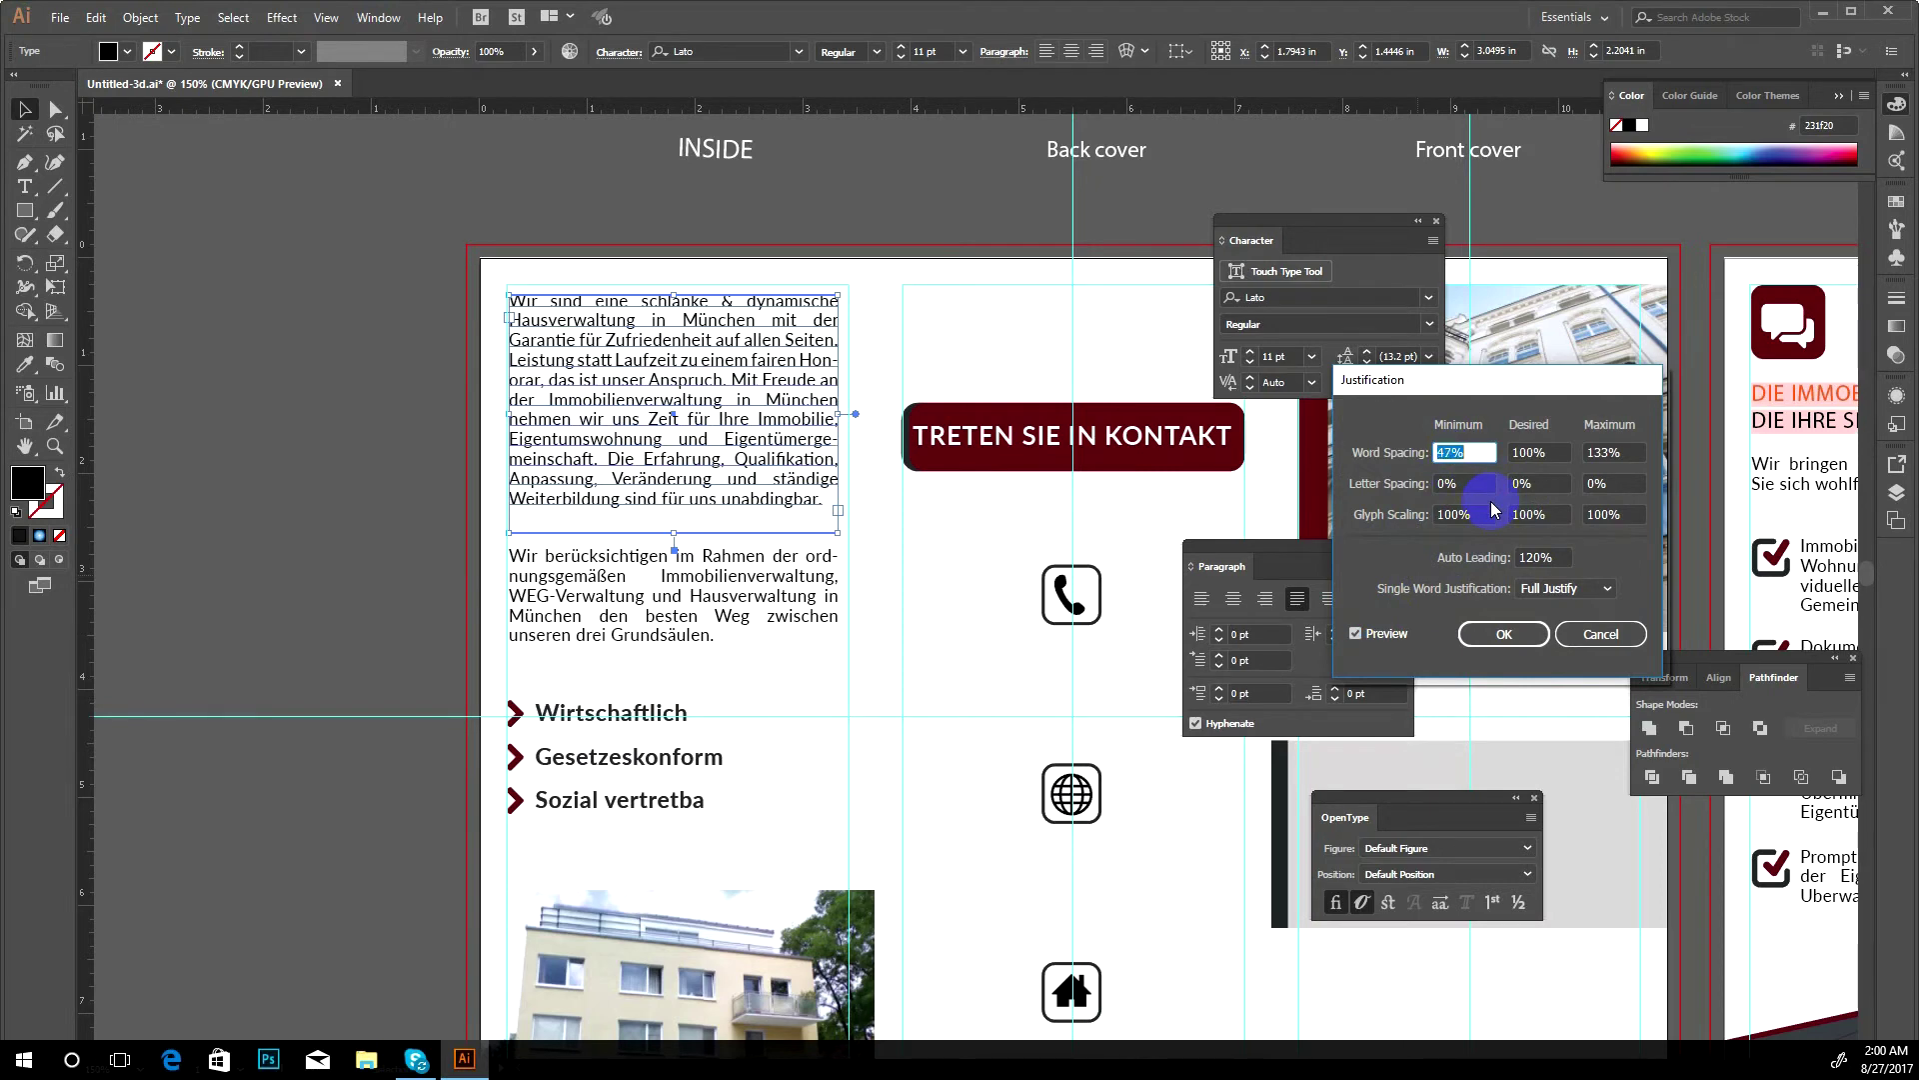
click(1551, 558)
key(Up)
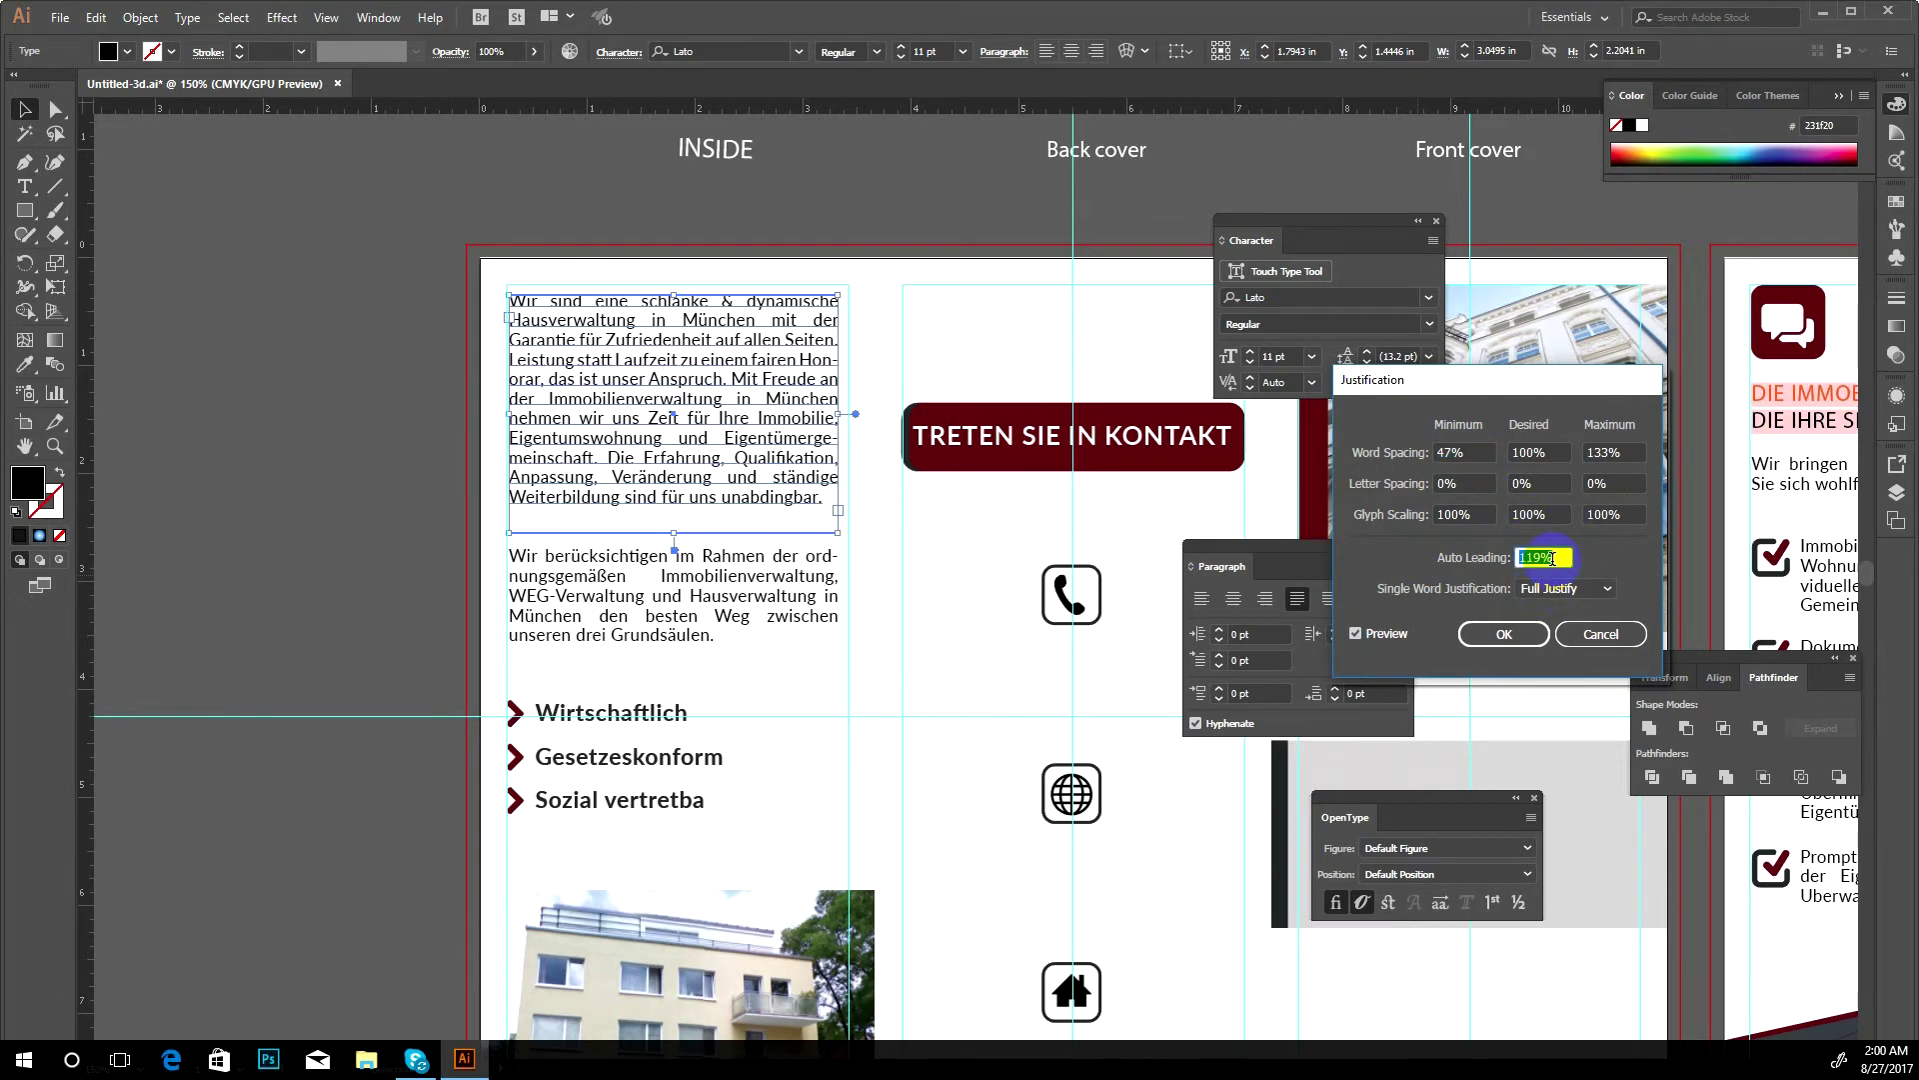
key(Up)
key(Up)
key(Up)
key(Up)
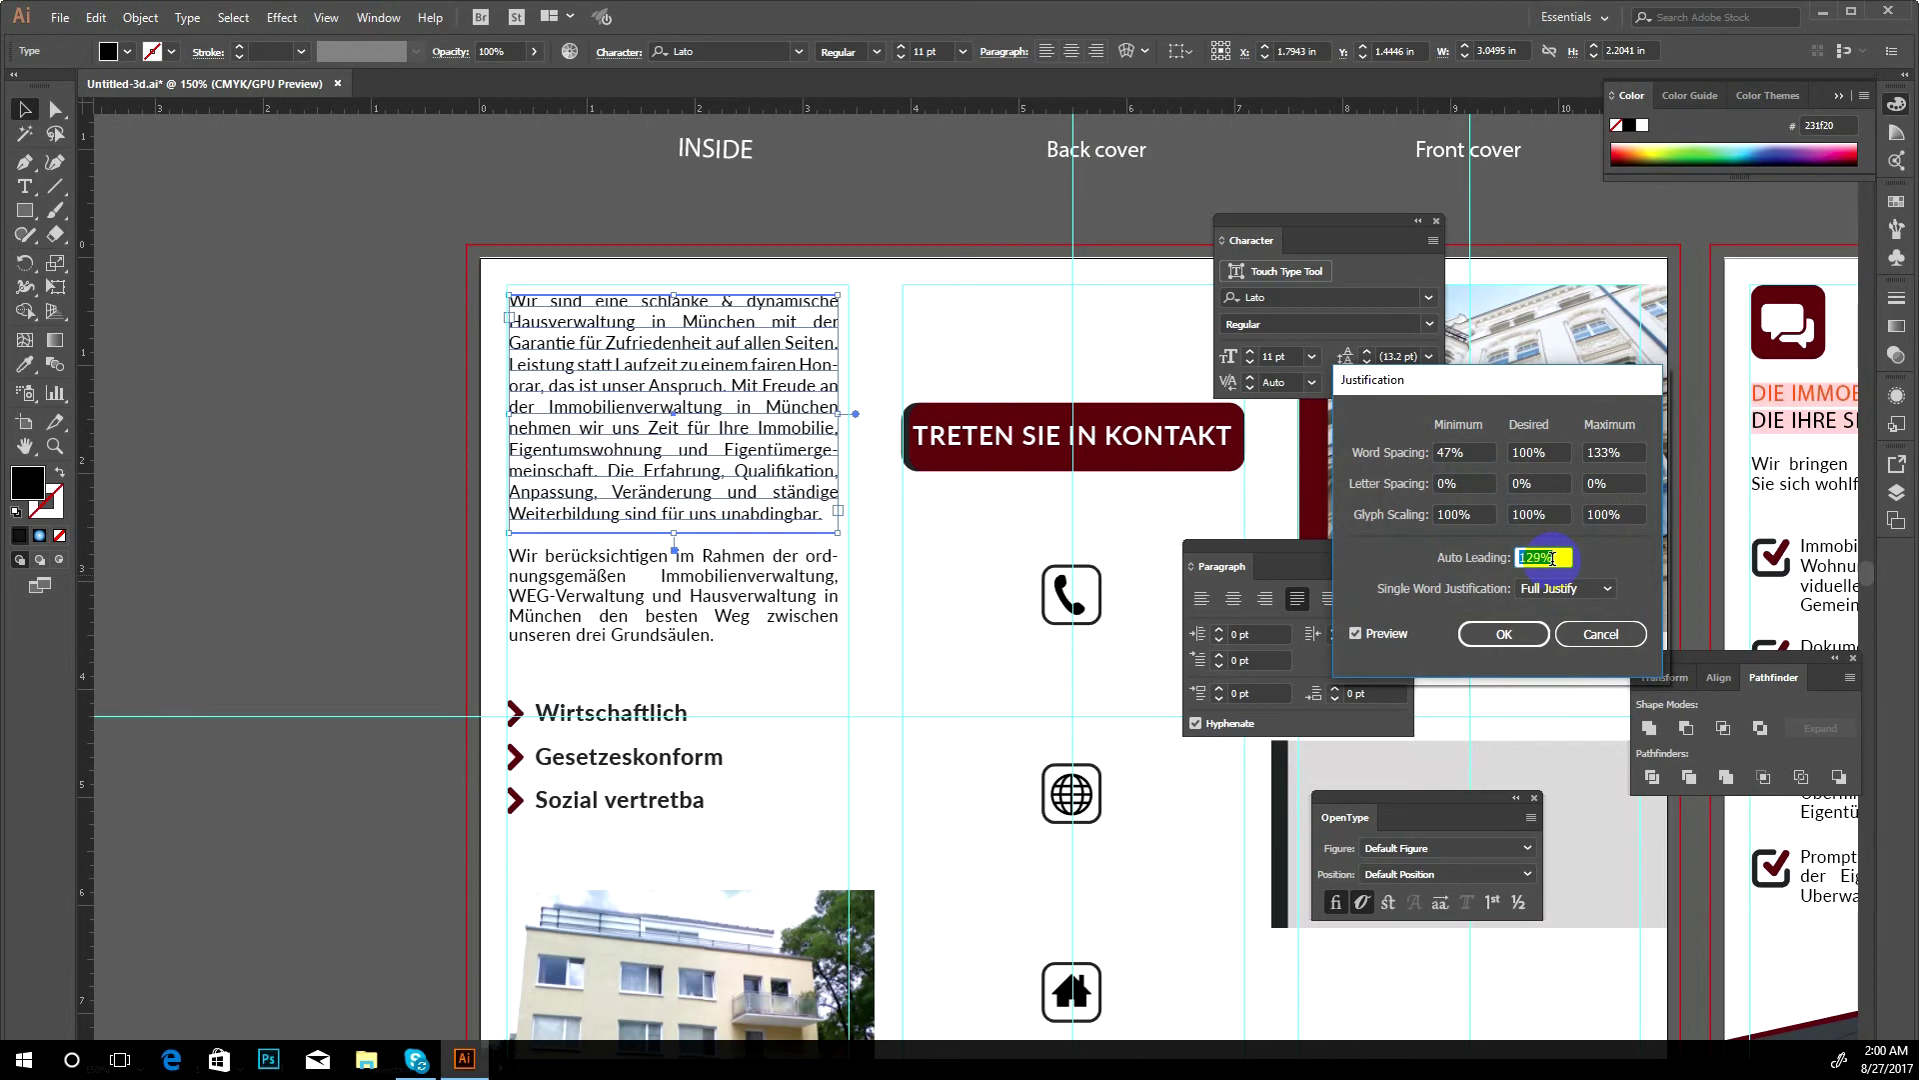
click(1503, 634)
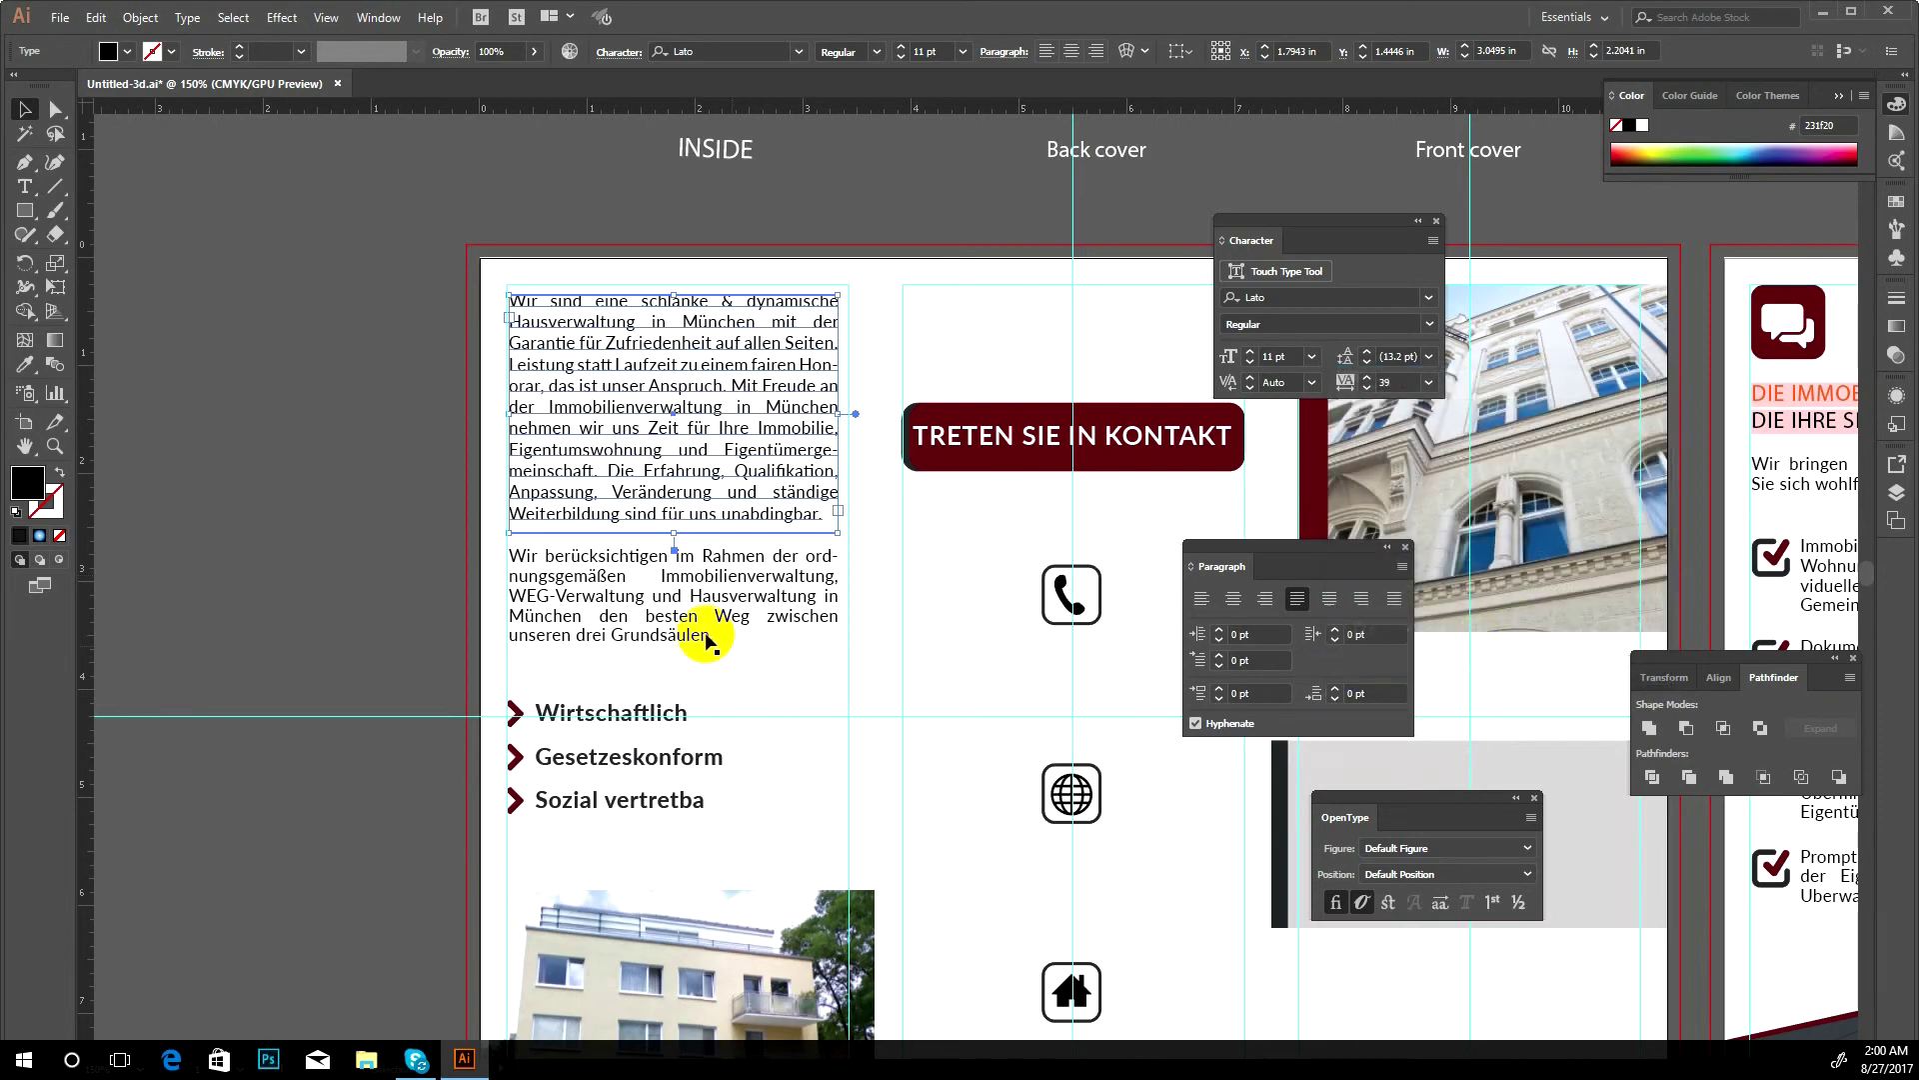
- Deselect the paragraph, zoom out with Ctrl+1, and pan to show the inside spread
click(415, 425)
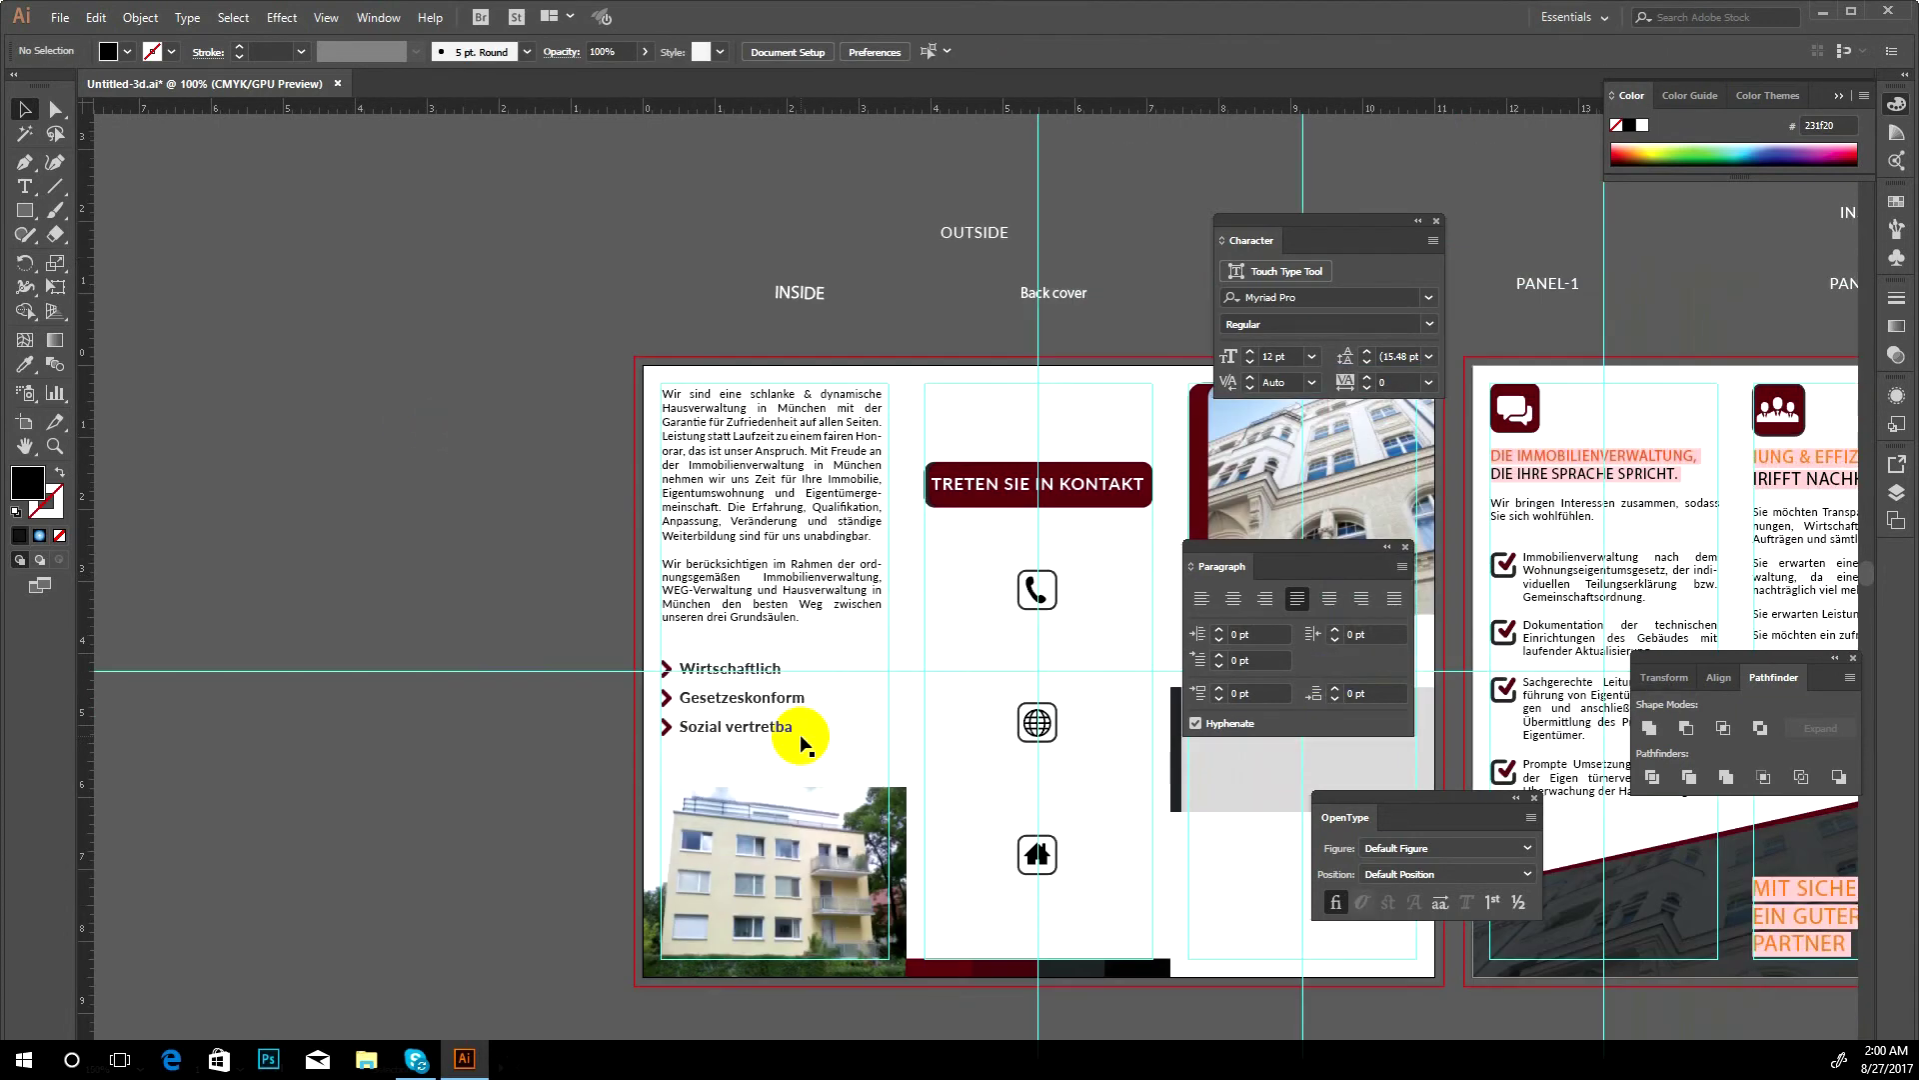
key(ctrl+1)
mouse_move(959, 661)
mouse_down()
mouse_move(913, 676)
mouse_move(677, 622)
mouse_up()
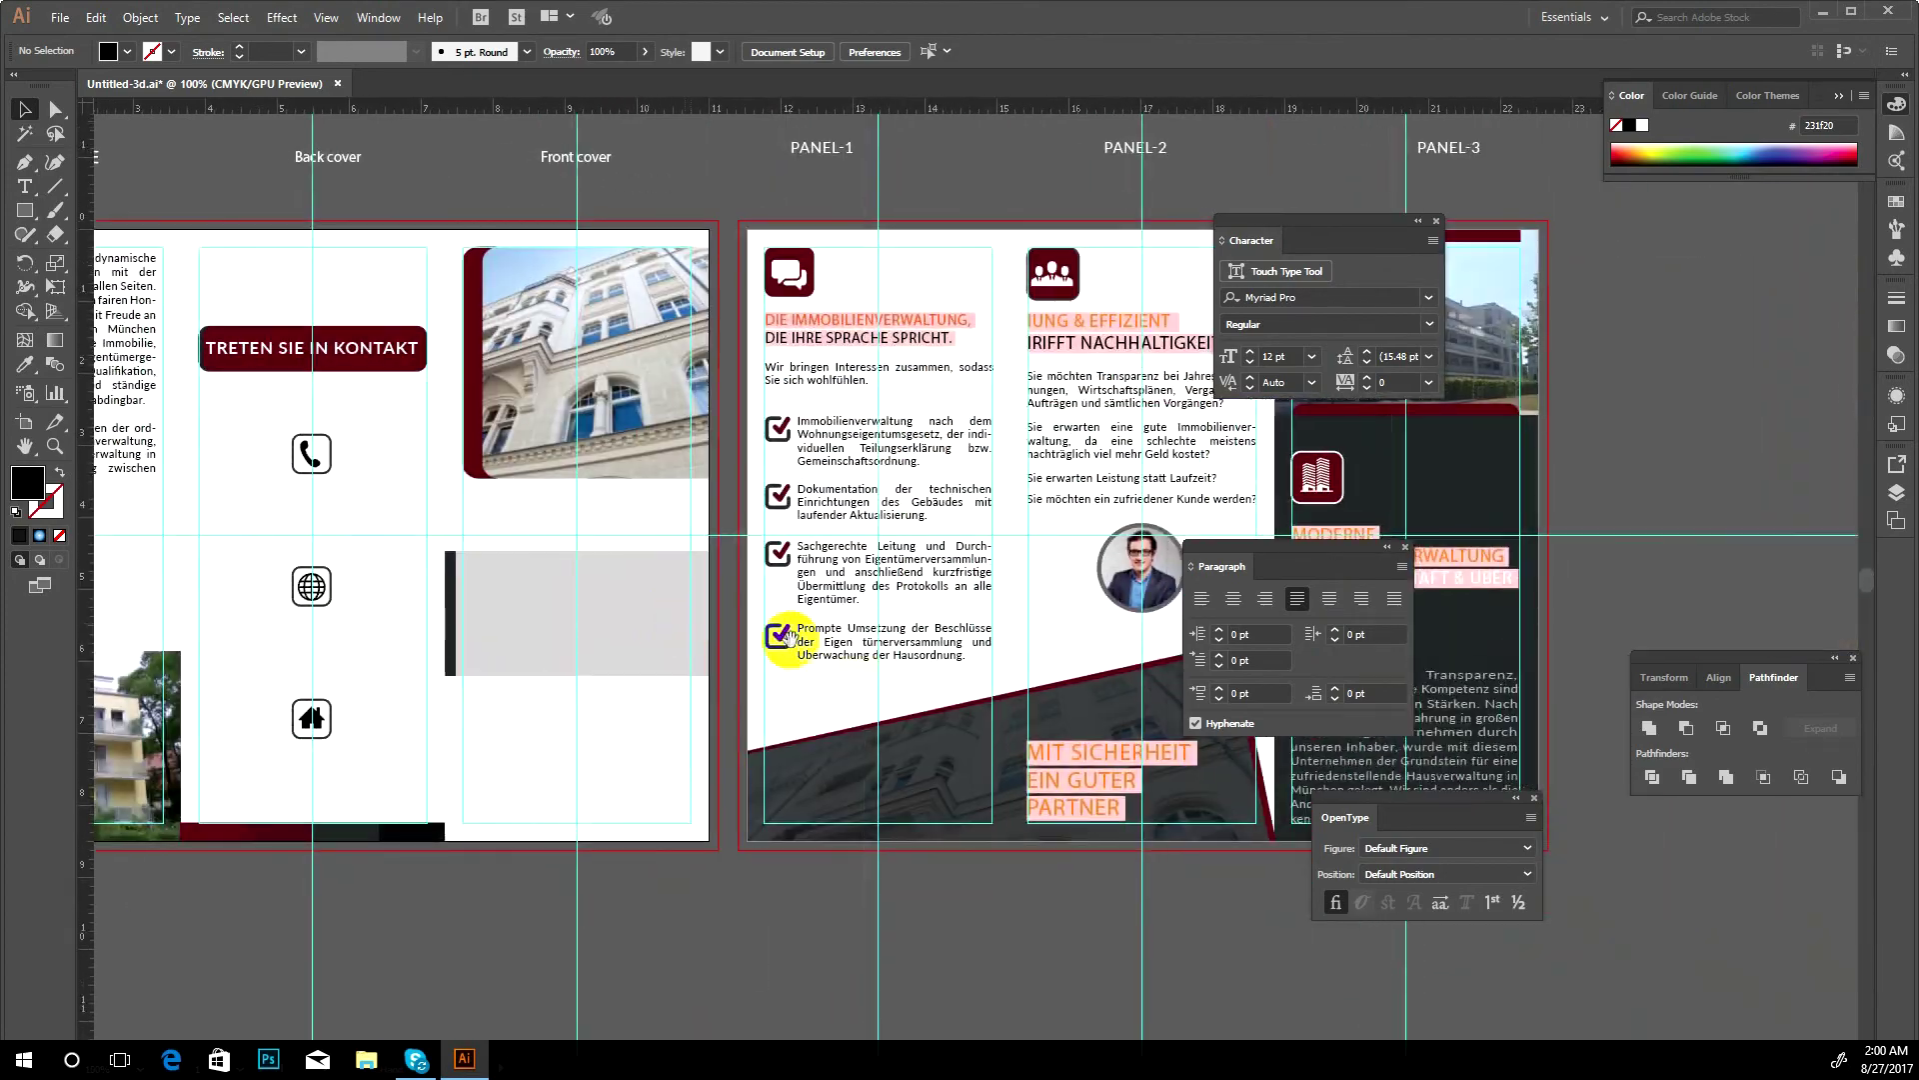
mouse_move(836, 634)
mouse_down()
mouse_move(687, 626)
mouse_move(626, 580)
mouse_up()
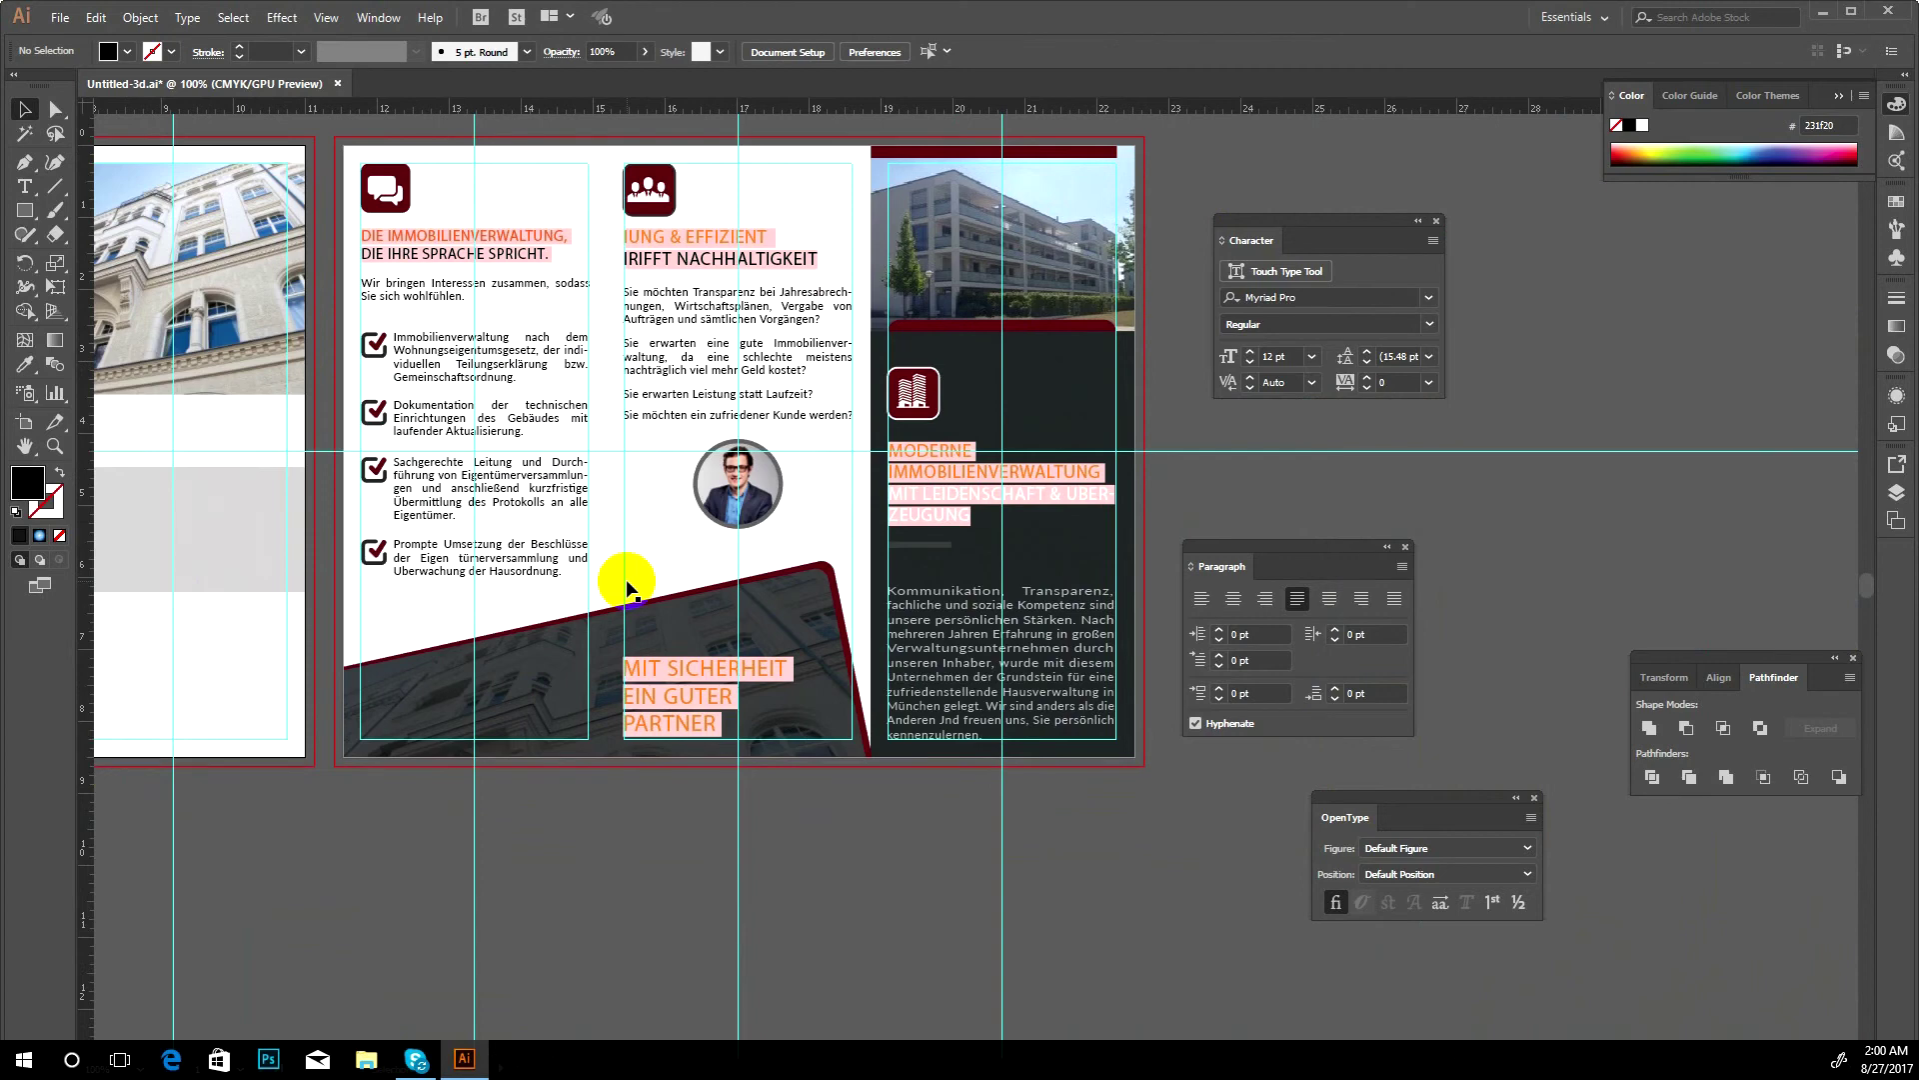
scroll(1039, 669, up, 2)
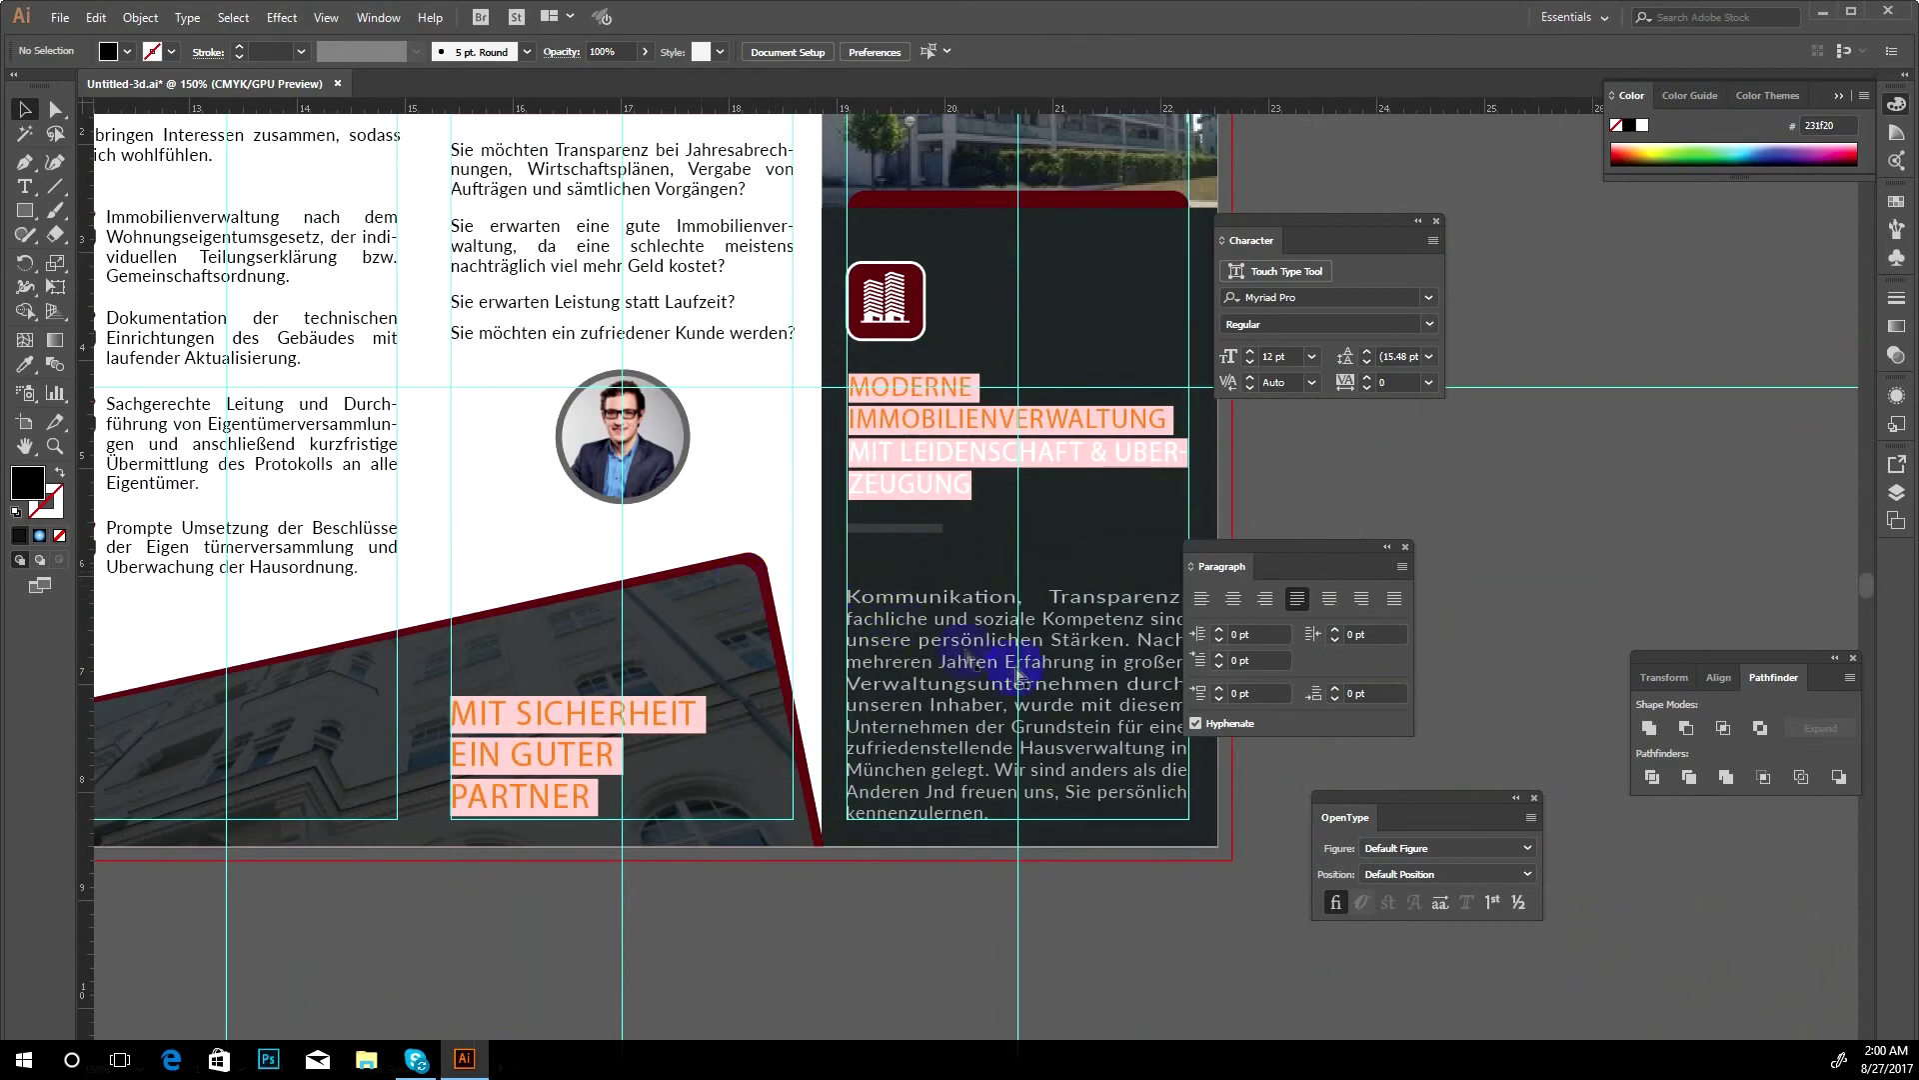